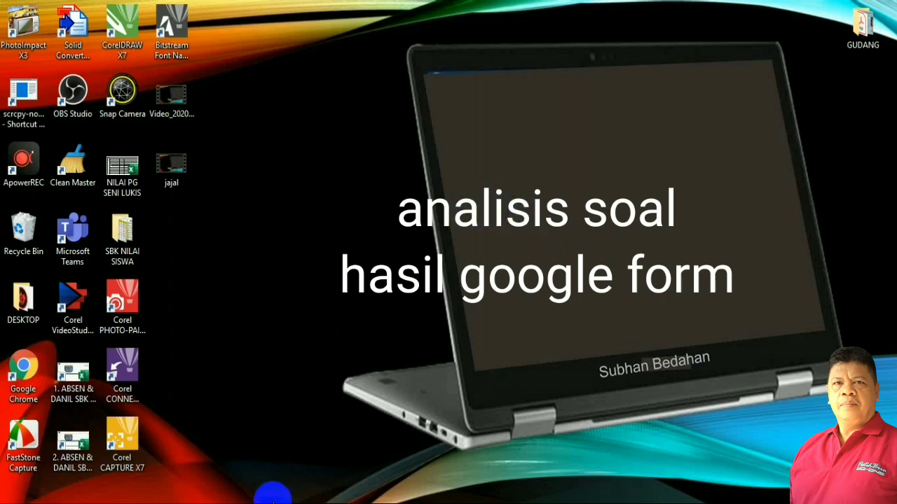
Bring the Google Drive window forward and briefly check the Google apps panel.
{"action": "mouse_move", "coordinate": [273, 499]}
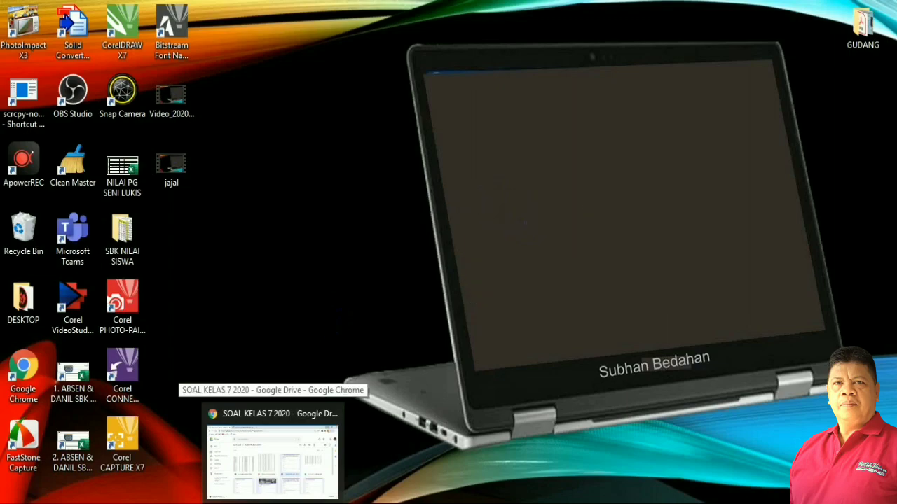
{"action": "left_click", "coordinate": [273, 456]}
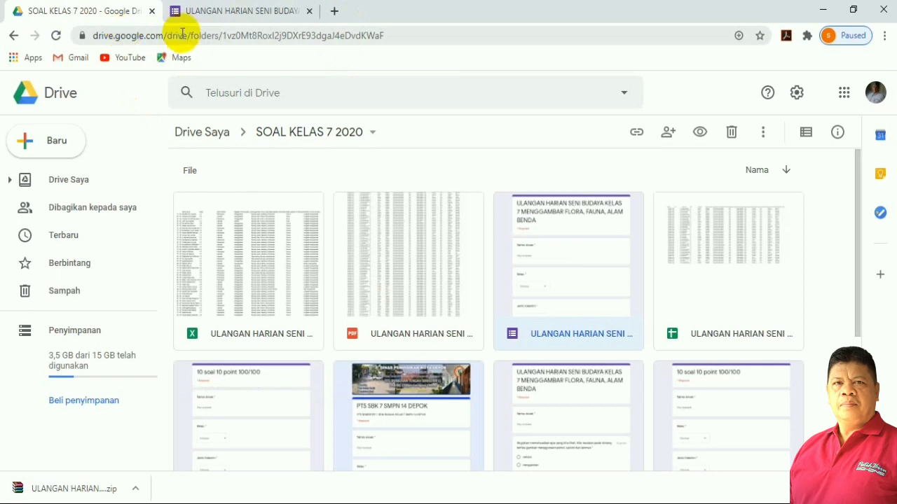
{"action": "left_click", "coordinate": [845, 96]}
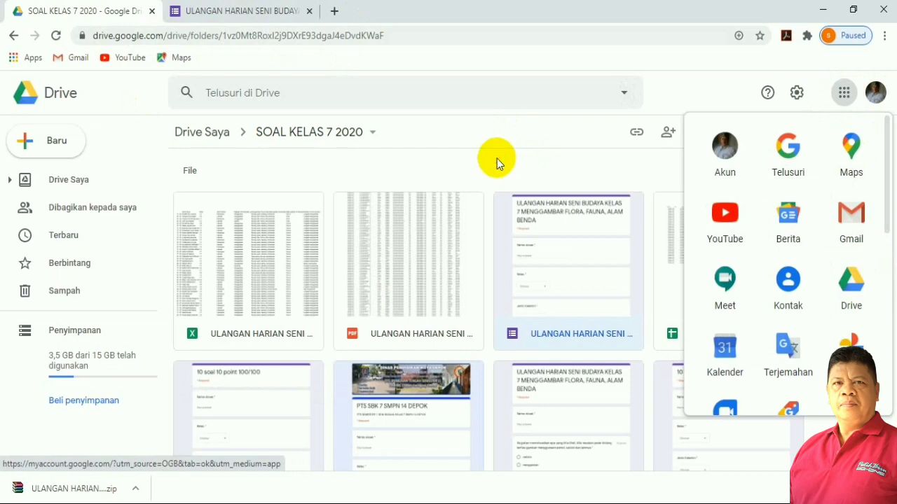
{"action": "left_click", "coordinate": [843, 92]}
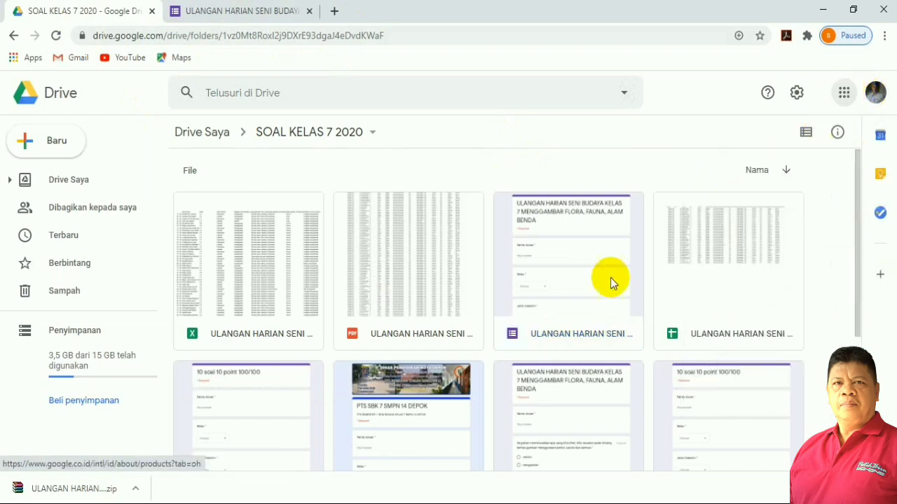
Open the ULANGAN HARIAN SENI BUDAYA KELAS 7 quiz form from the SOAL KELAS 7 2020 folder.
{"action": "double_click", "coordinate": [558, 265]}
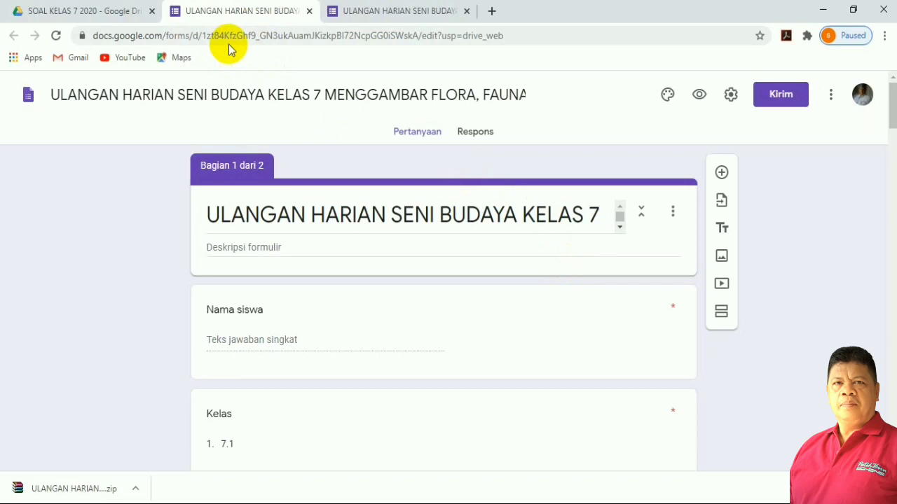
{"action": "left_click", "coordinate": [310, 11]}
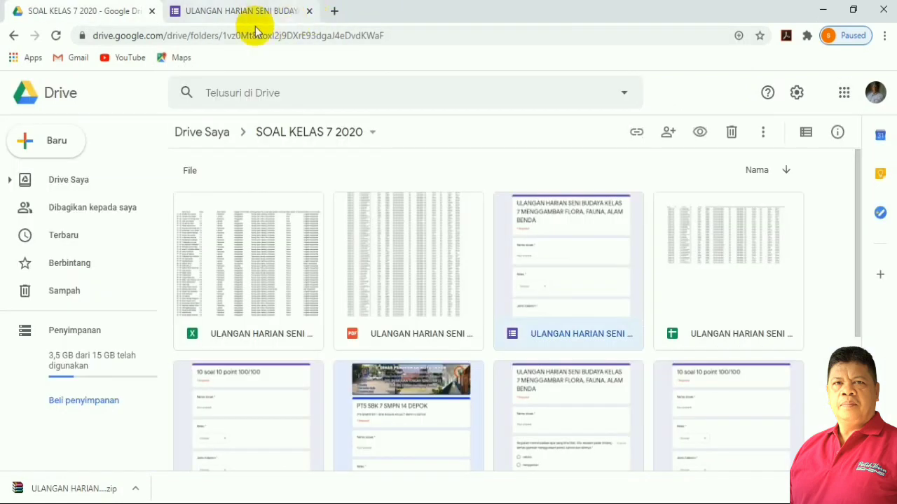
{"action": "double_click", "coordinate": [562, 301]}
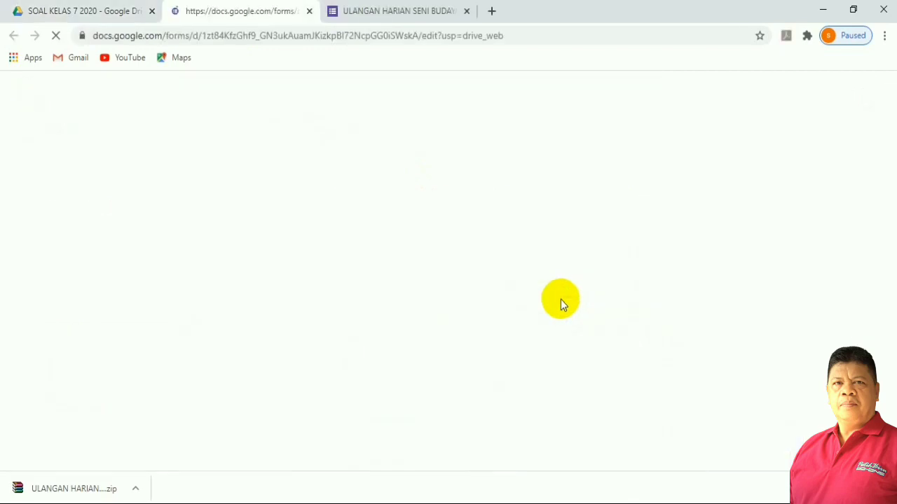
Download the quiz's 375 responses as a CSV from the form's Respons page.
{"action": "left_click", "coordinate": [402, 11]}
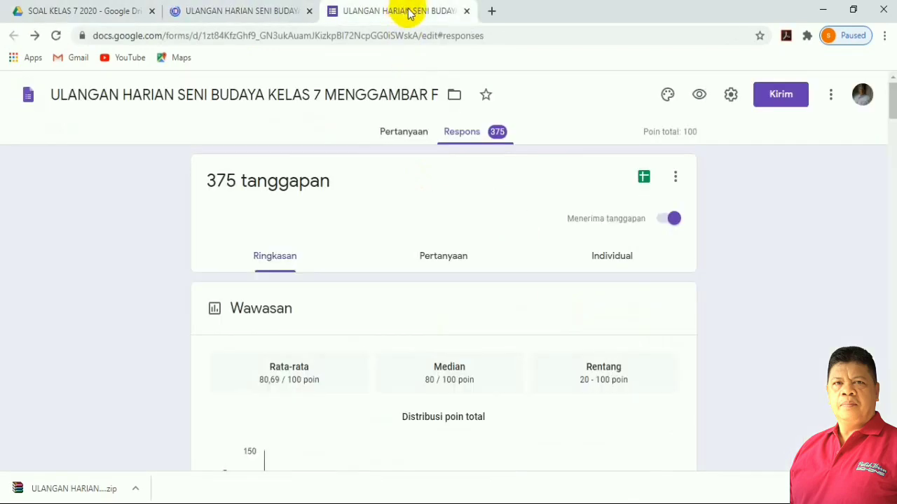
{"action": "left_click", "coordinate": [309, 12]}
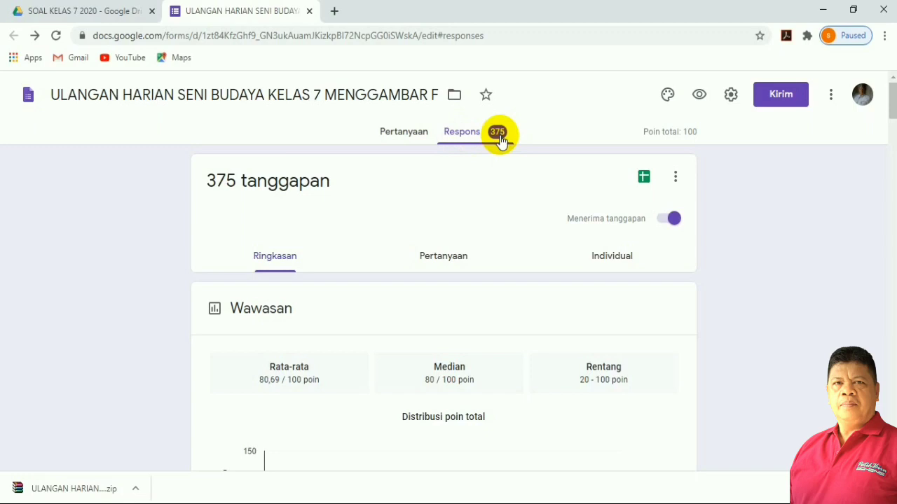
{"action": "left_click", "coordinate": [497, 137]}
{"action": "left_click", "coordinate": [497, 137]}
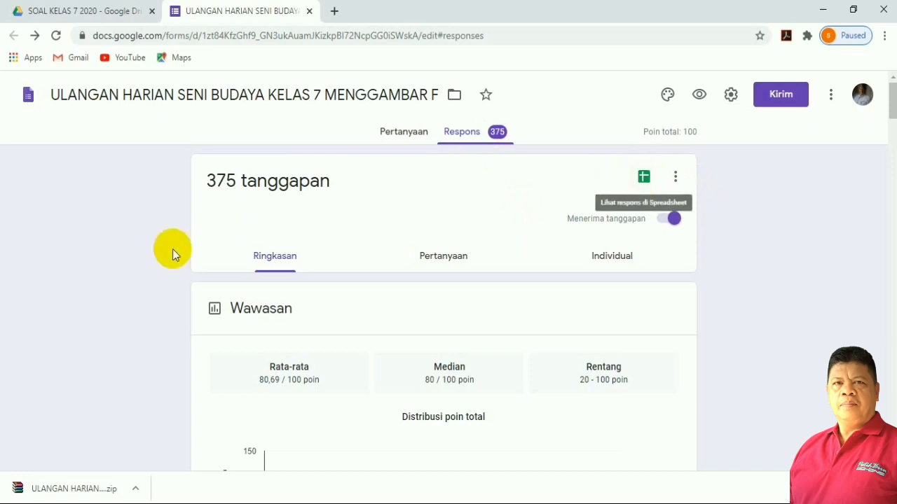
{"action": "left_click", "coordinate": [675, 180]}
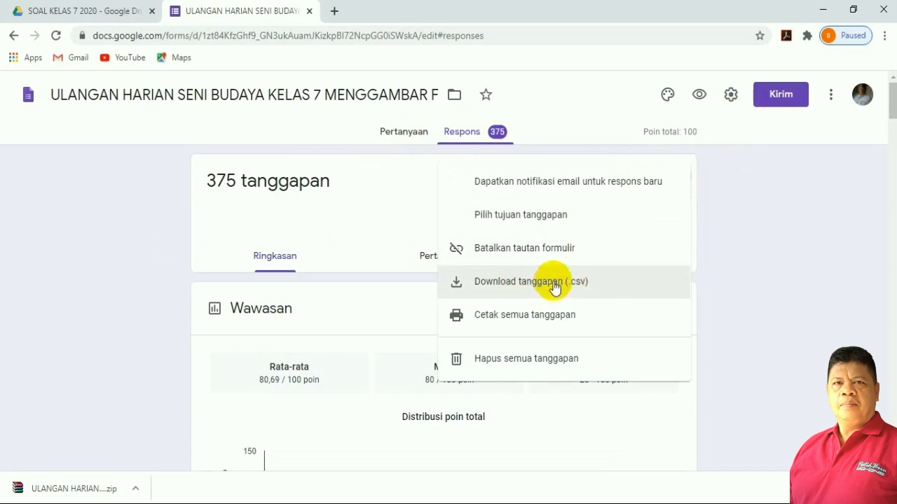
{"action": "left_click", "coordinate": [553, 284]}
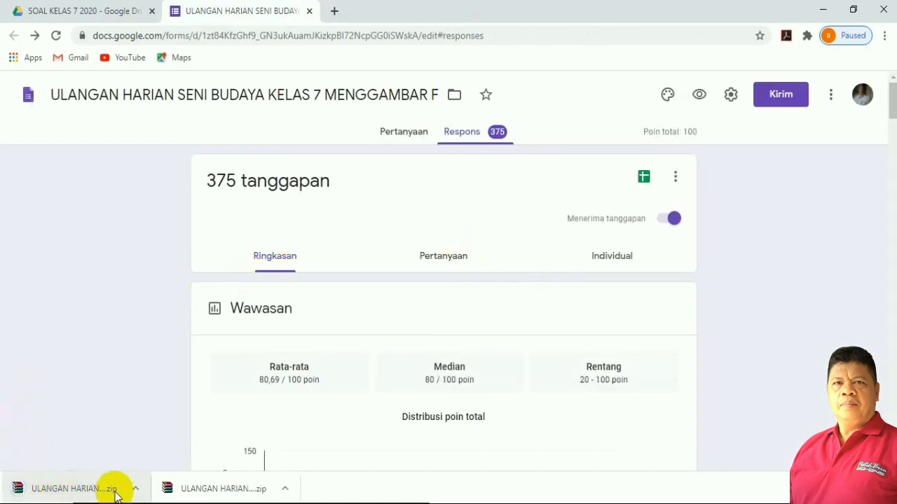
{"action": "left_click", "coordinate": [135, 488]}
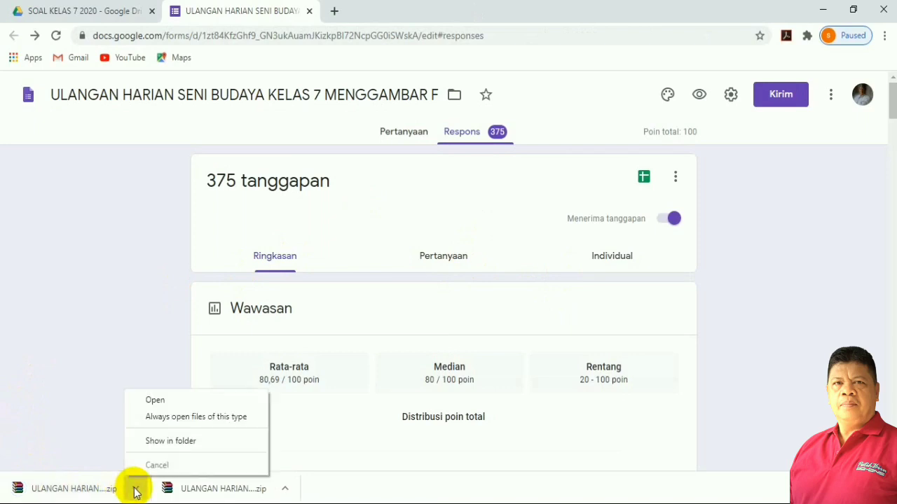
Show the download in the Downloads folder and delete the older responses archive.
{"action": "left_click", "coordinate": [175, 443]}
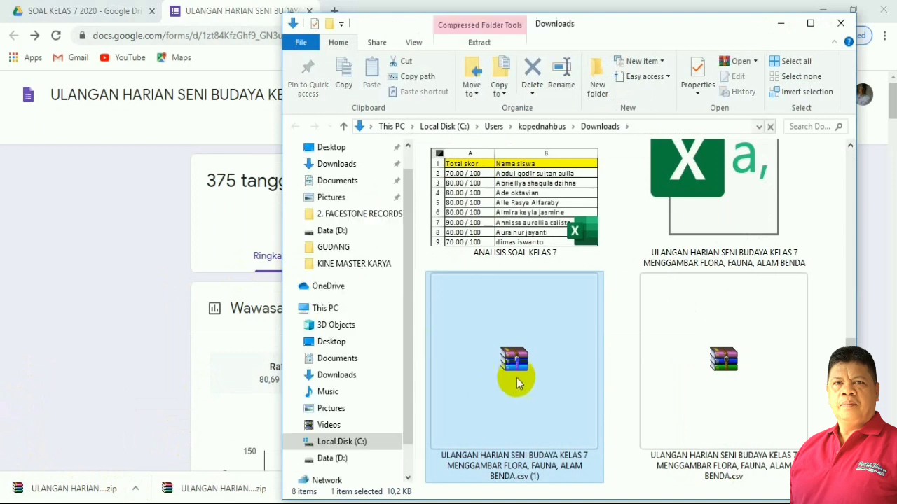
{"action": "left_click", "coordinate": [706, 378]}
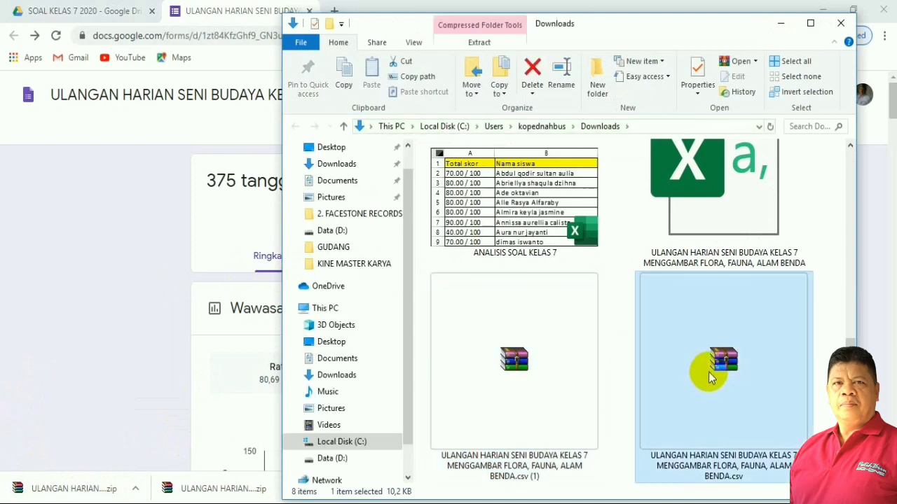
{"action": "key", "text": "Delete"}
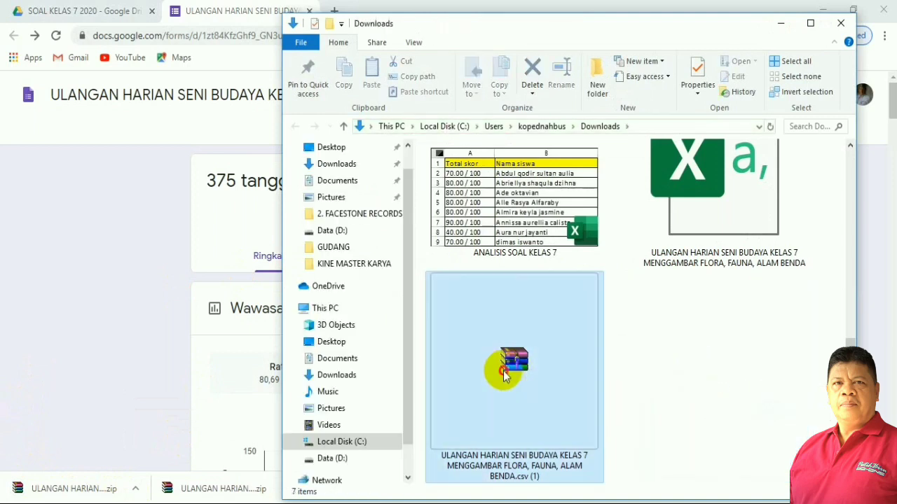
Extract the new archive into Downloads, replacing the old CSV, and open the CSV in Excel.
{"action": "left_click", "coordinate": [502, 374]}
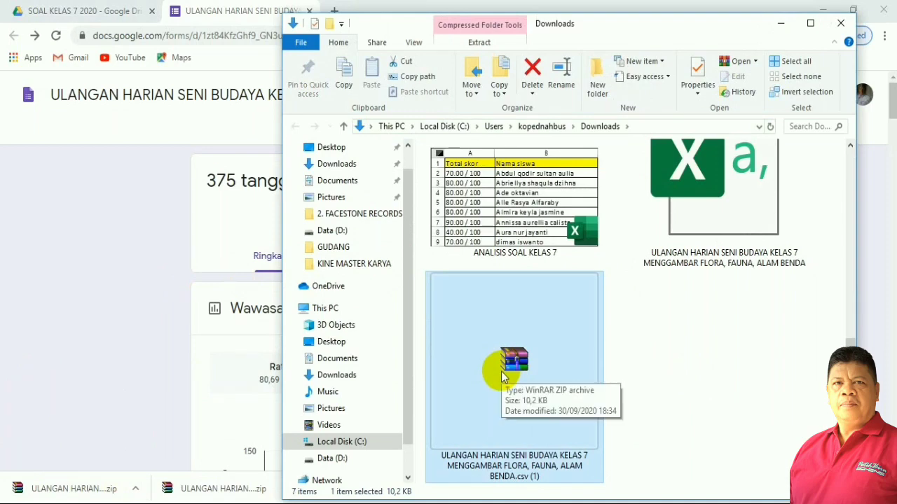
{"action": "right_click", "coordinate": [501, 371]}
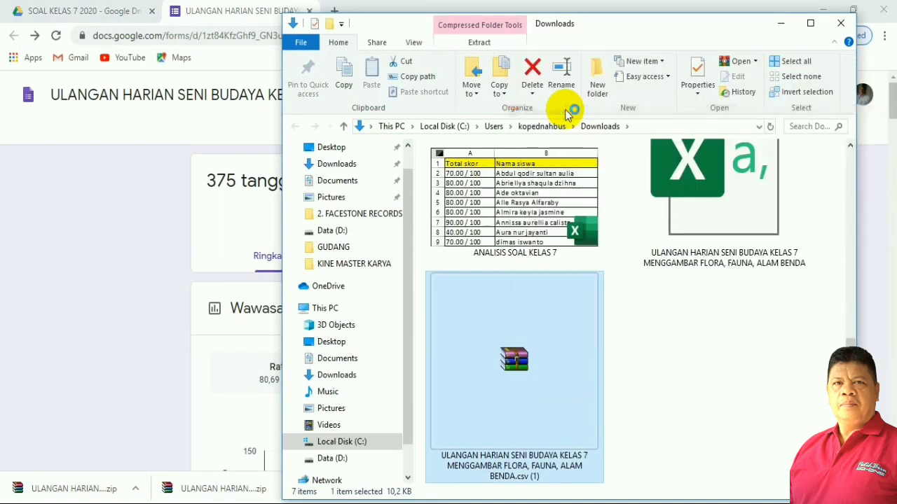
{"action": "left_click", "coordinate": [546, 112]}
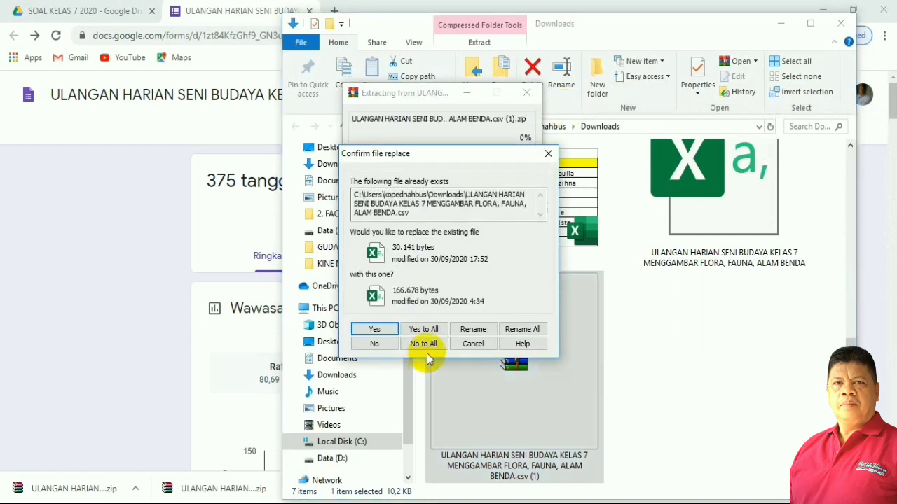
{"action": "left_click", "coordinate": [426, 330]}
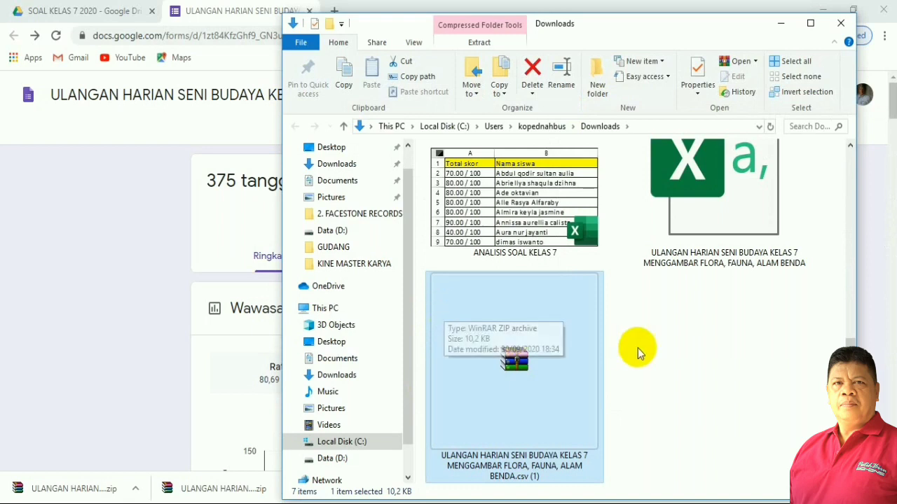
{"action": "left_click", "coordinate": [725, 231]}
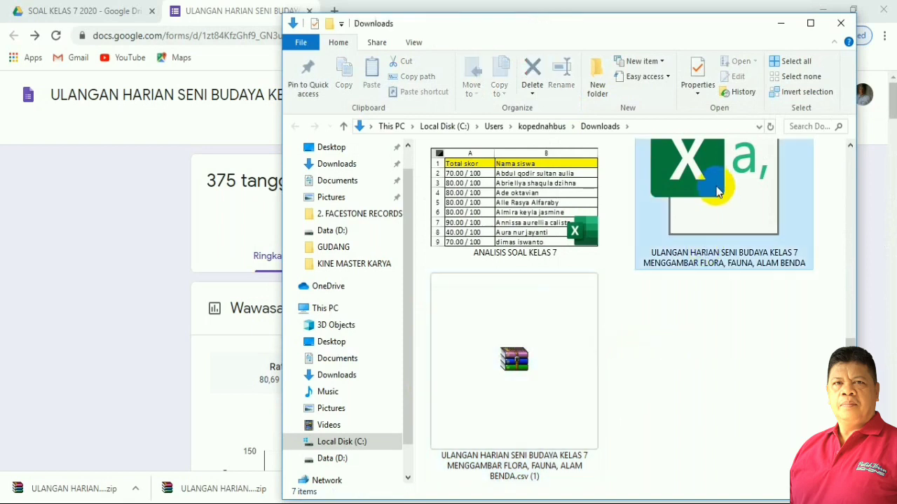
{"action": "scroll", "coordinate": [727, 239], "scroll_direction": "up", "scroll_amount": 1}
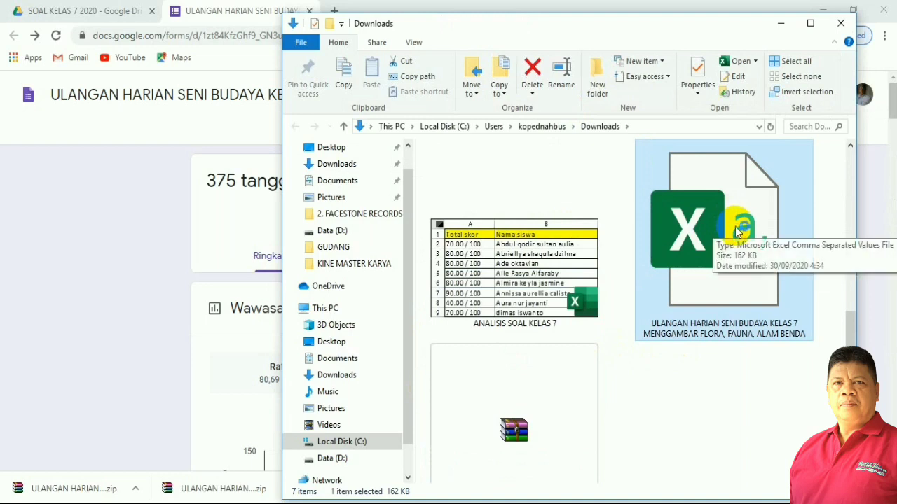
{"action": "double_click", "coordinate": [736, 231]}
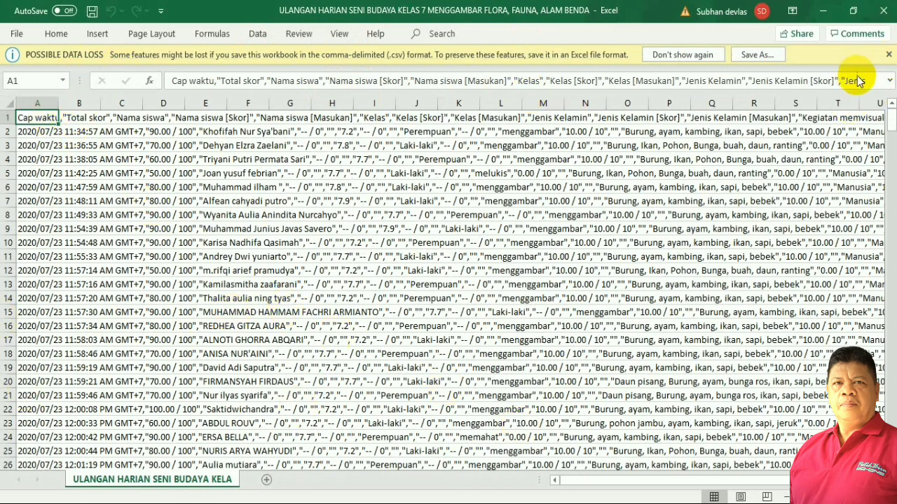
Dismiss the data-loss warning, widen column A slightly, select it and show the Data tools.
{"action": "left_click", "coordinate": [888, 56]}
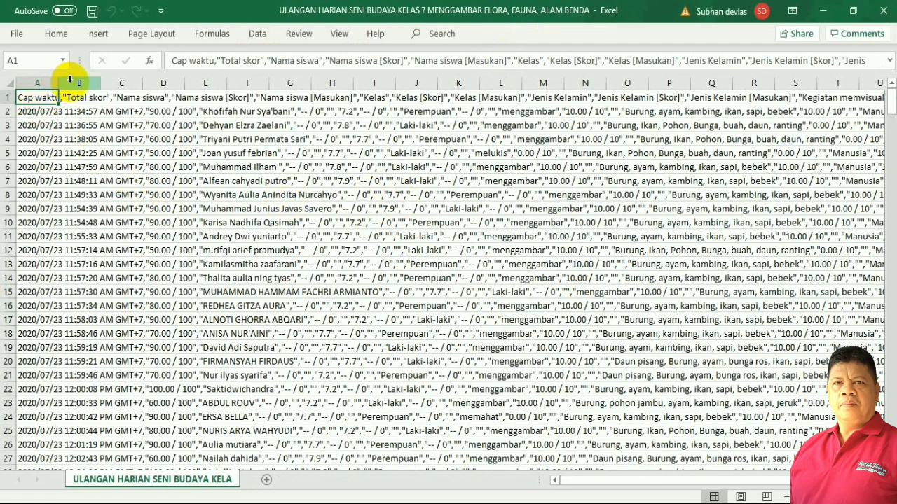
{"action": "left_click_drag", "start_coordinate": [61, 83], "coordinate": [88, 91]}
{"action": "left_click", "coordinate": [187, 223]}
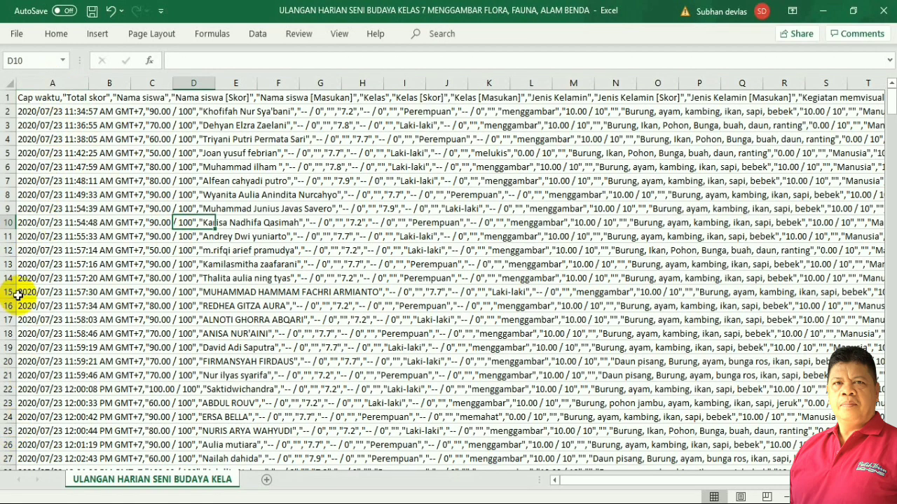
{"action": "left_click", "coordinate": [49, 82]}
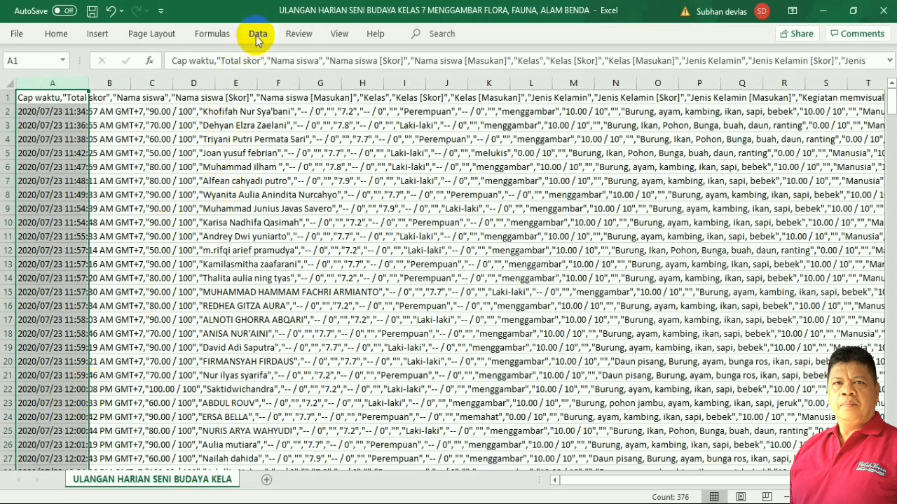
{"action": "left_click", "coordinate": [255, 39]}
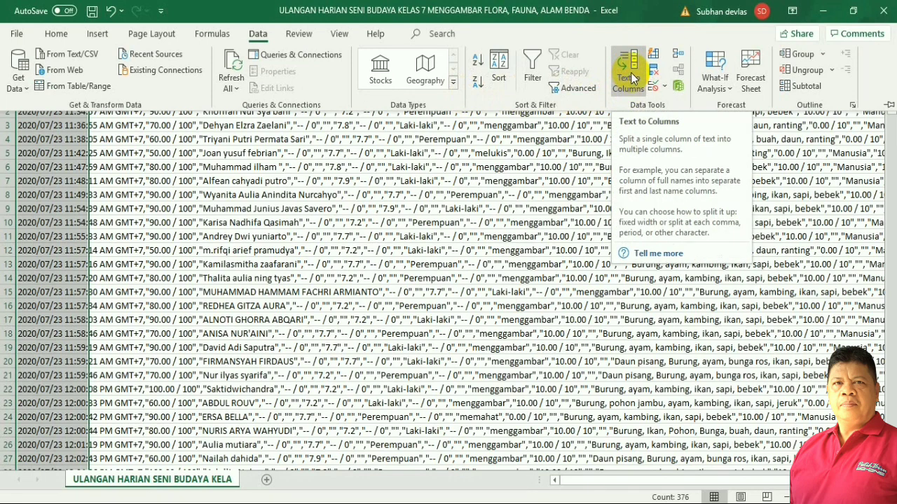
Split column A into separate columns with Text to Columns, using Comma as the delimiter.
{"action": "left_click", "coordinate": [627, 72]}
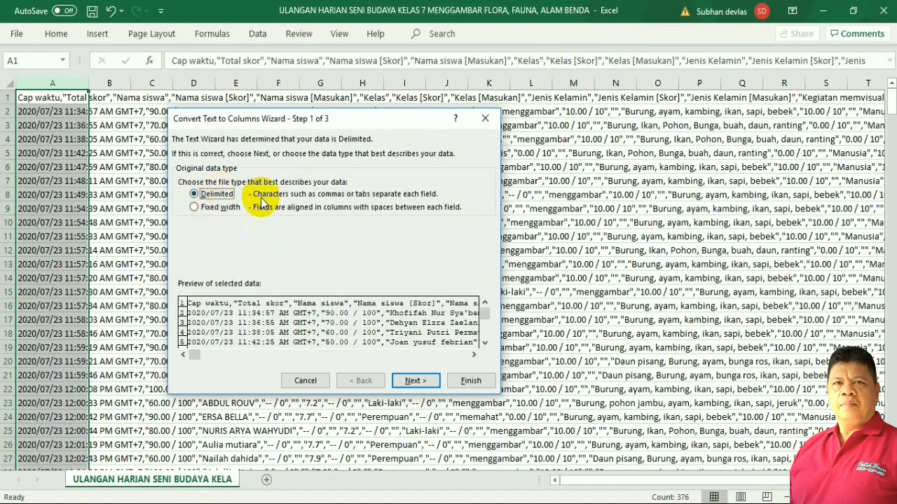
{"action": "left_click", "coordinate": [425, 381]}
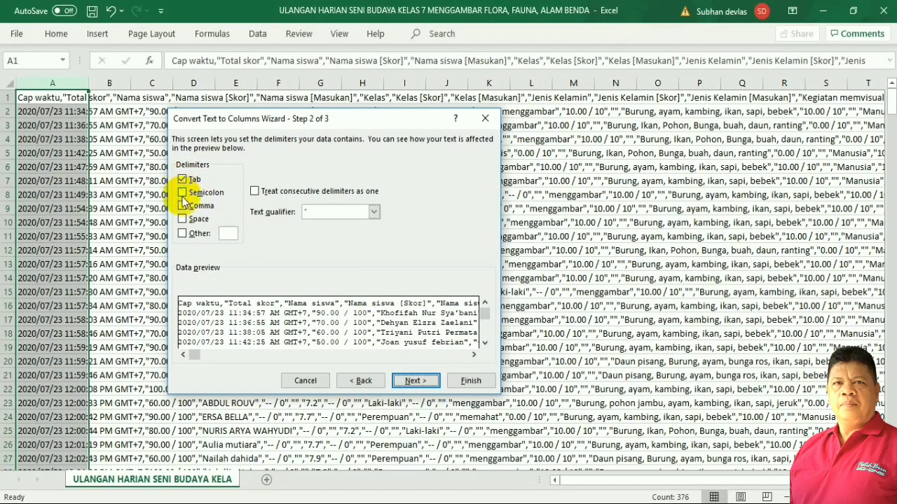
{"action": "left_click", "coordinate": [182, 206]}
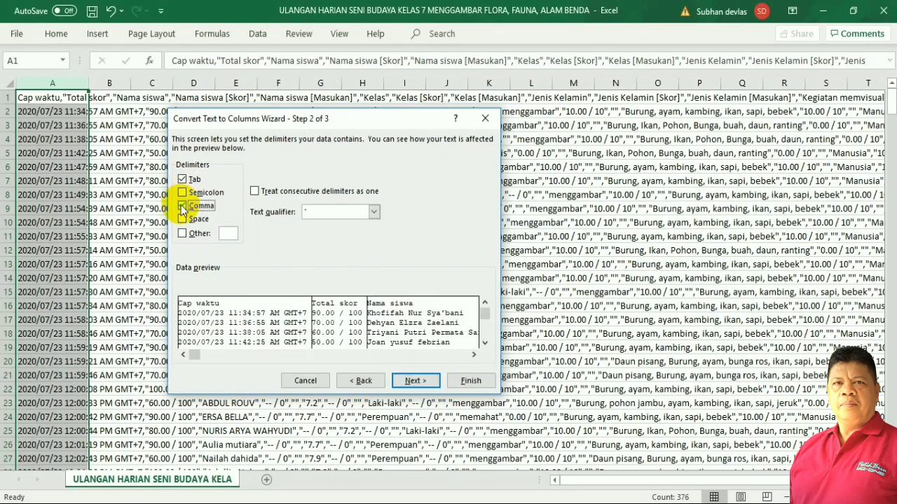
{"action": "left_click", "coordinate": [418, 381]}
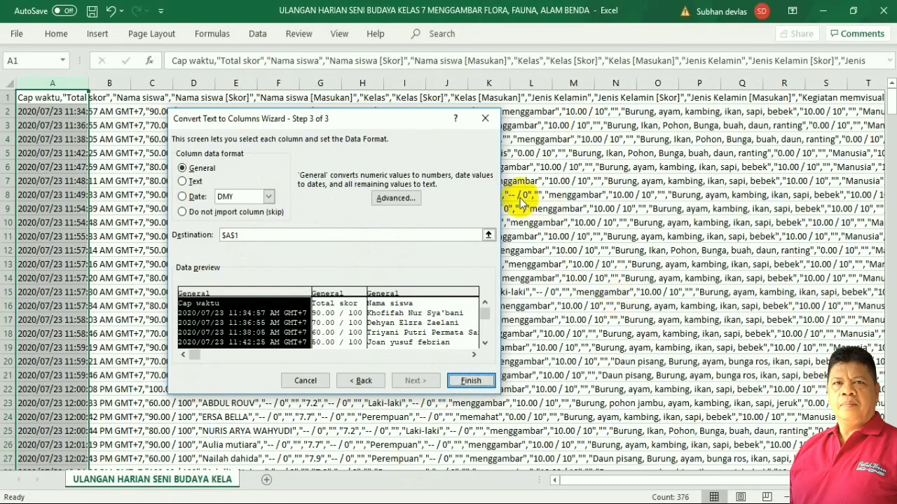
{"action": "left_click", "coordinate": [473, 383]}
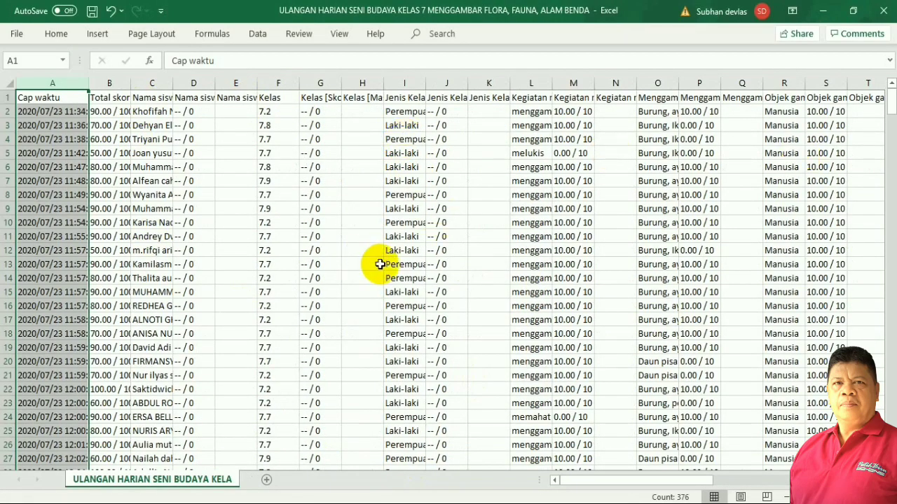
Delete the entire Cap waktu timestamp column.
{"action": "scroll", "coordinate": [371, 256], "scroll_direction": "down", "scroll_amount": 3}
{"action": "scroll", "coordinate": [278, 230], "scroll_direction": "up", "scroll_amount": 3}
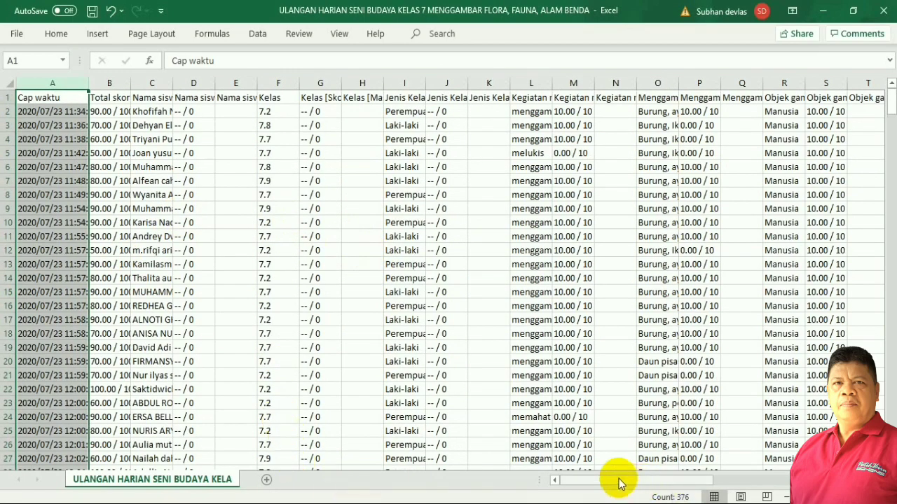
{"action": "left_click_drag", "start_coordinate": [619, 481], "coordinate": [587, 489]}
{"action": "left_click", "coordinate": [224, 277]}
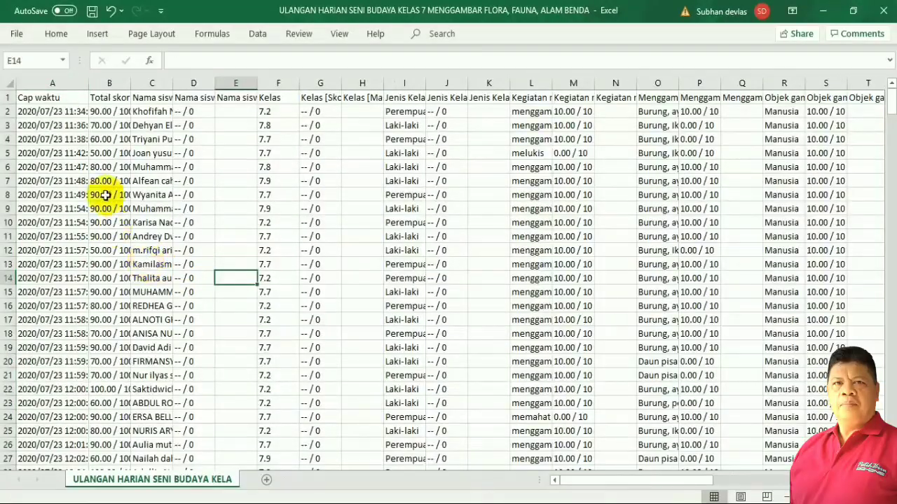
{"action": "left_click", "coordinate": [38, 97]}
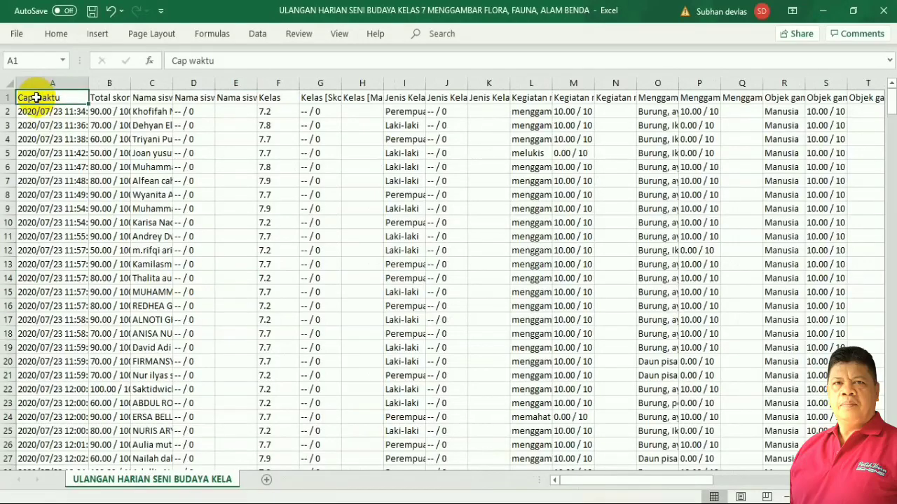
{"action": "right_click", "coordinate": [36, 98]}
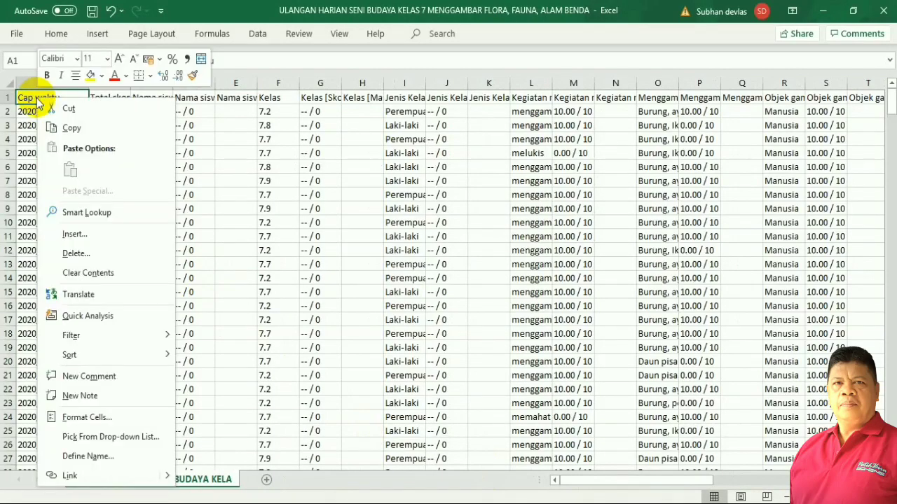
{"action": "left_click", "coordinate": [77, 253]}
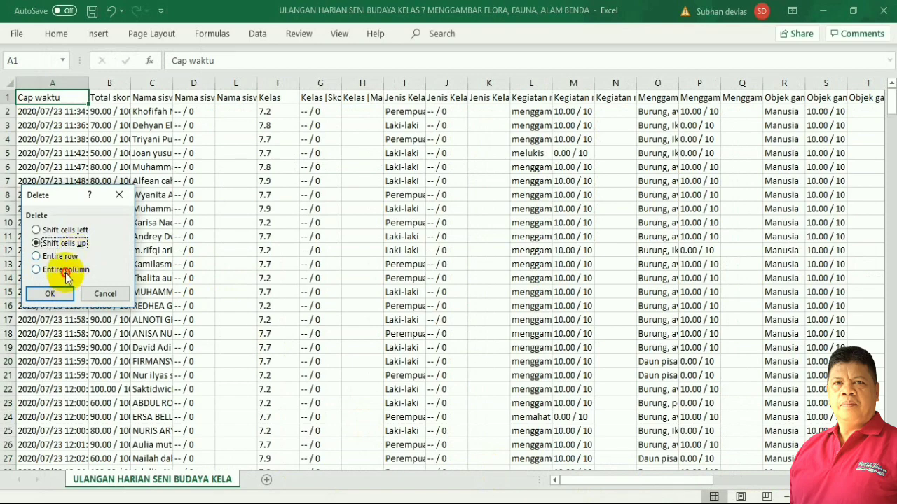
{"action": "left_click", "coordinate": [51, 294]}
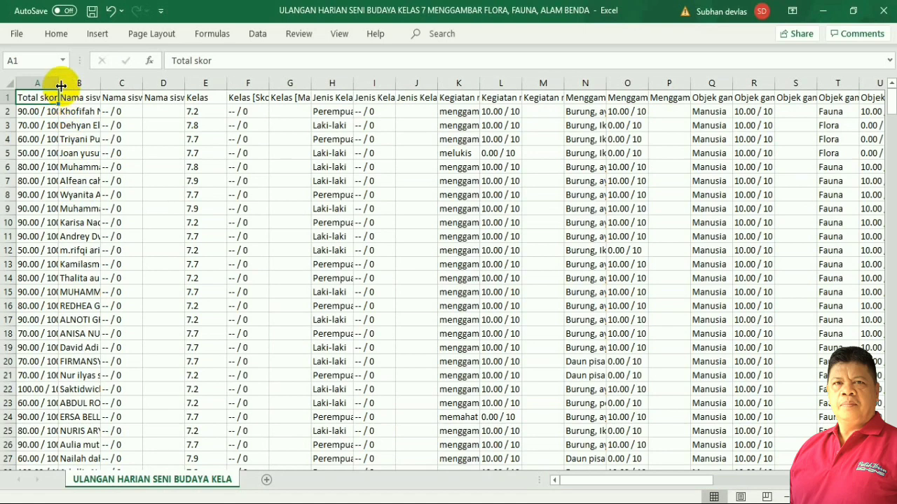
Widen the Total skor and Nama siswa columns, then select the Nama siswa [Skor] and [Masukan] headers.
{"action": "left_click_drag", "start_coordinate": [62, 83], "coordinate": [78, 109]}
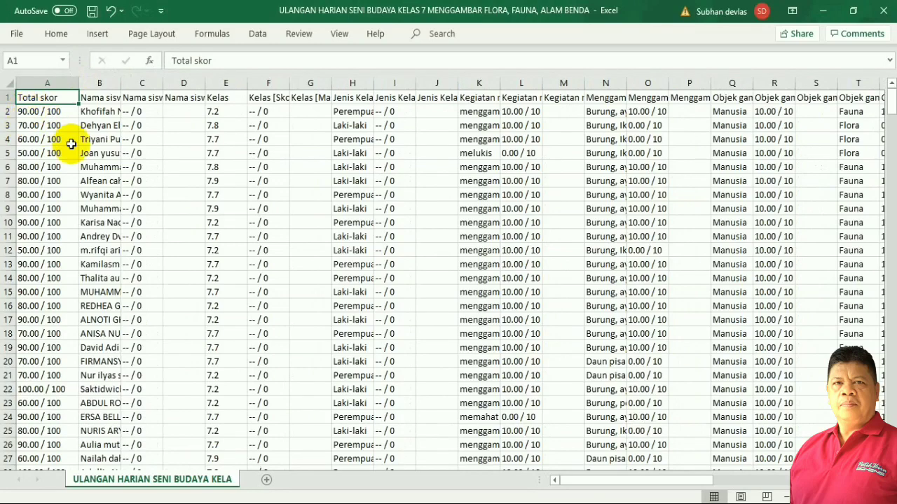
{"action": "left_click_drag", "start_coordinate": [118, 85], "coordinate": [200, 100]}
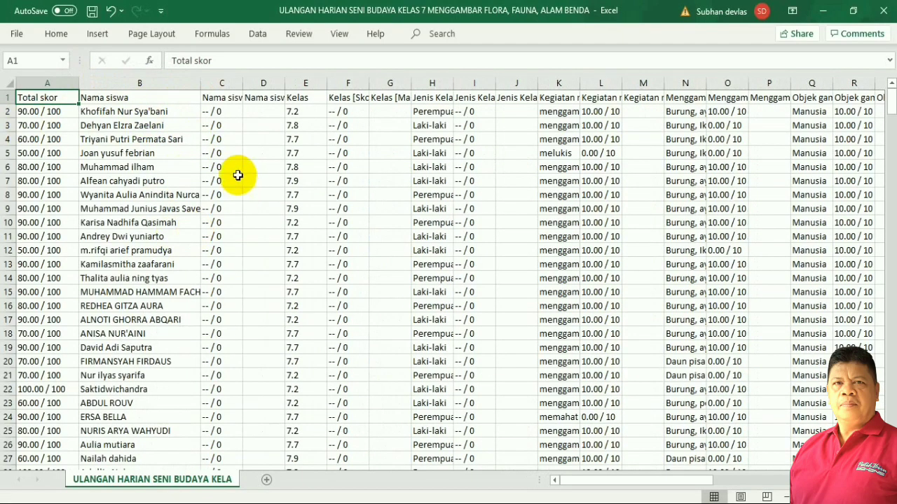
{"action": "left_click", "coordinate": [216, 99]}
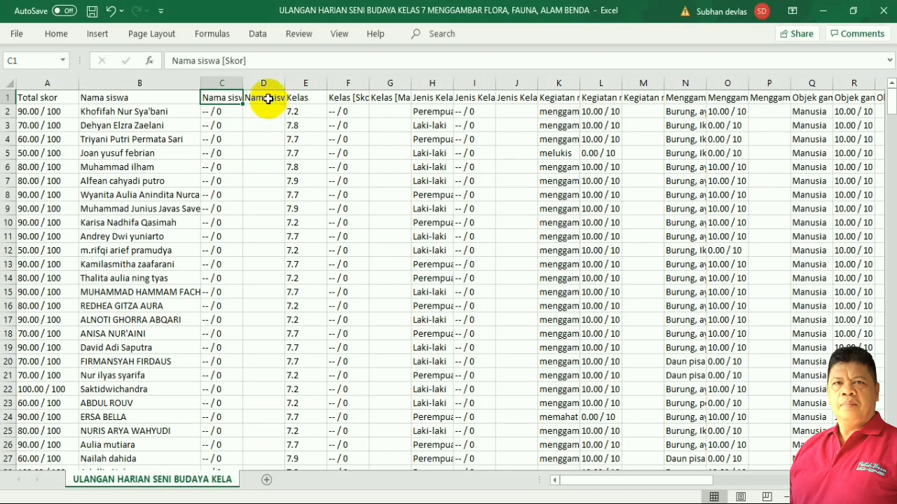
{"action": "left_click", "coordinate": [268, 99], "text": "ctrl"}
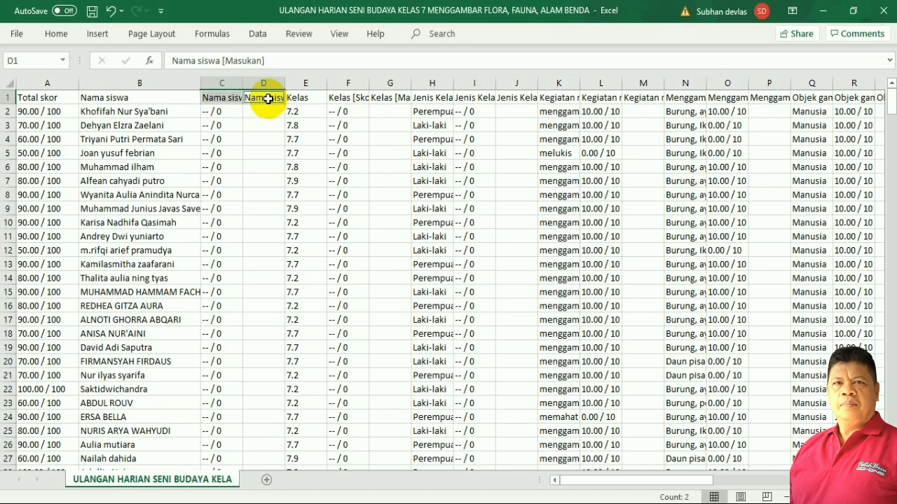
Delete the Nama siswa [Skor] and [Masukan] columns entirely.
{"action": "right_click", "coordinate": [267, 98]}
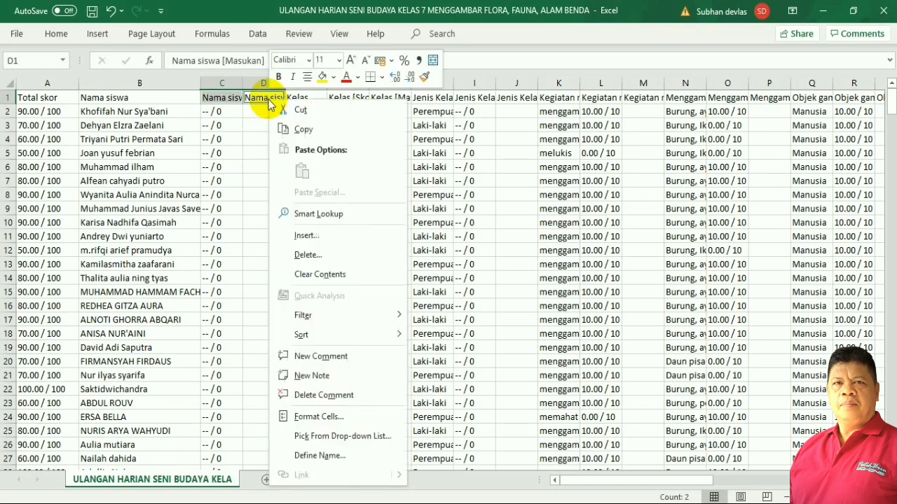
{"action": "left_click", "coordinate": [314, 257]}
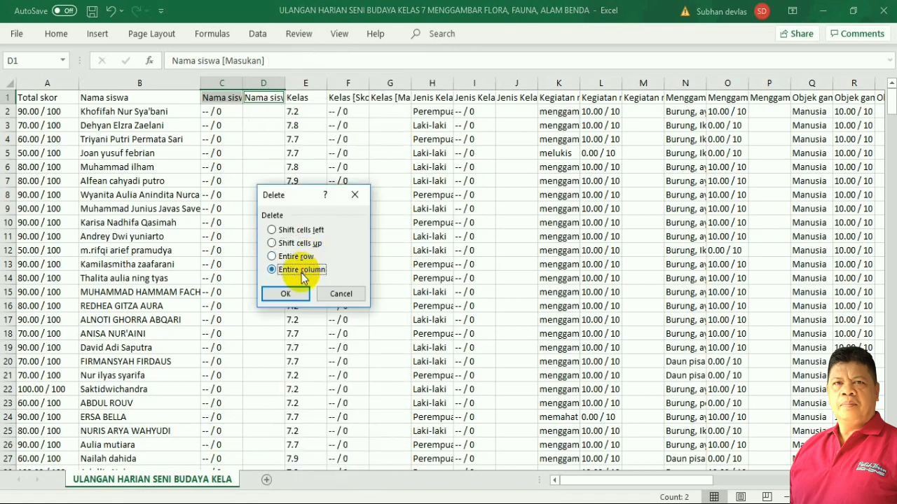
{"action": "left_click", "coordinate": [294, 293]}
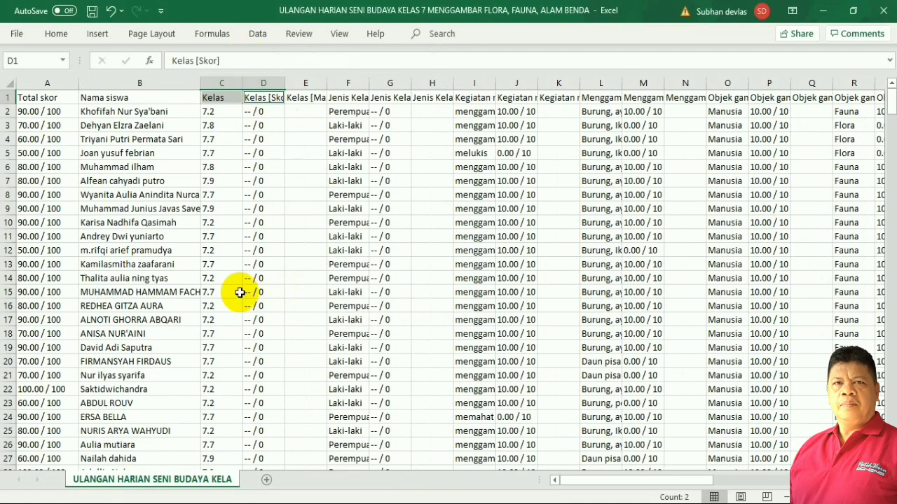
Select the block of unneeded cells starting at D2 through column H.
{"action": "left_click", "coordinate": [260, 118]}
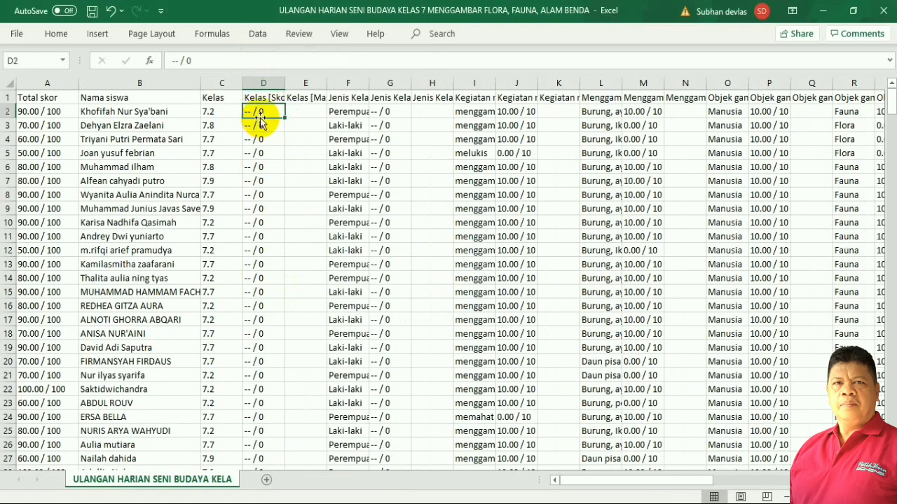
{"action": "left_click", "coordinate": [310, 115], "text": "shift"}
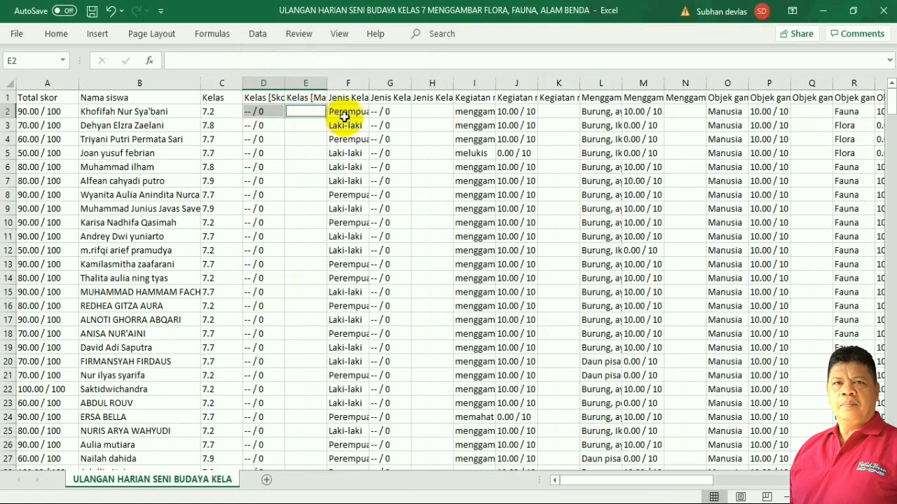
{"action": "left_click", "coordinate": [349, 113], "text": "ctrl"}
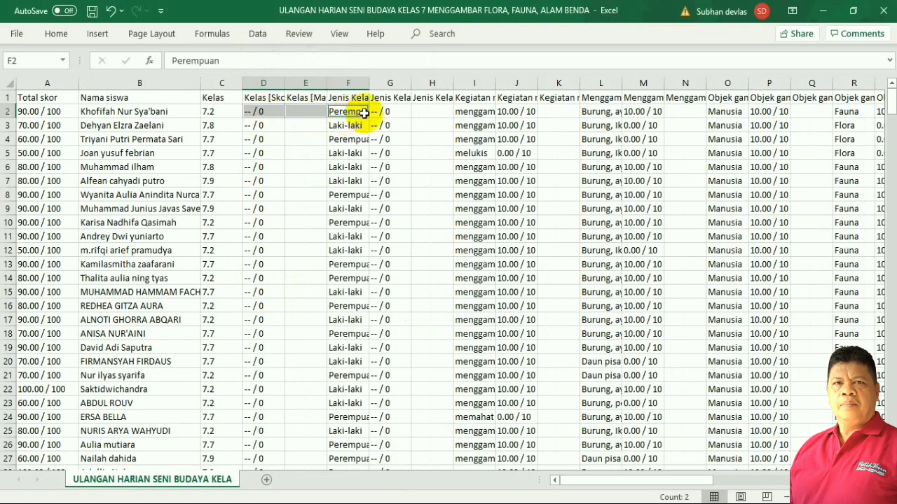
{"action": "left_click", "coordinate": [391, 113], "text": "ctrl"}
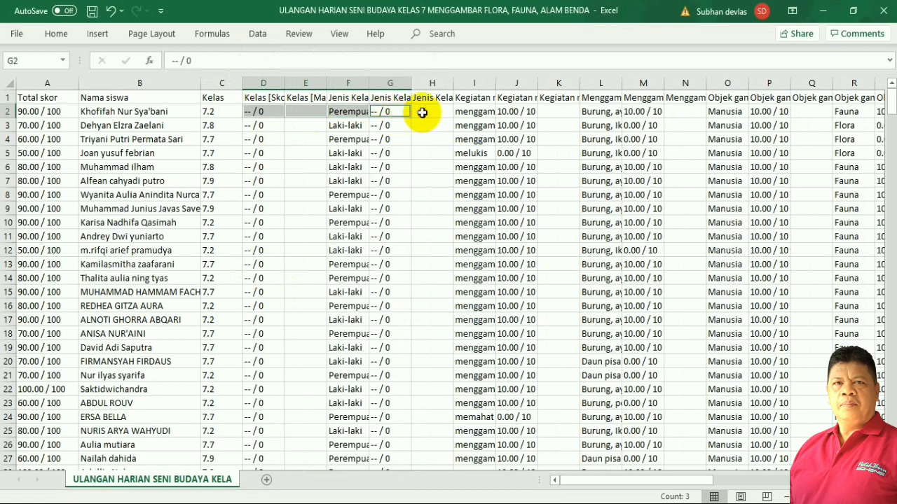
{"action": "left_click", "coordinate": [424, 114], "text": "ctrl"}
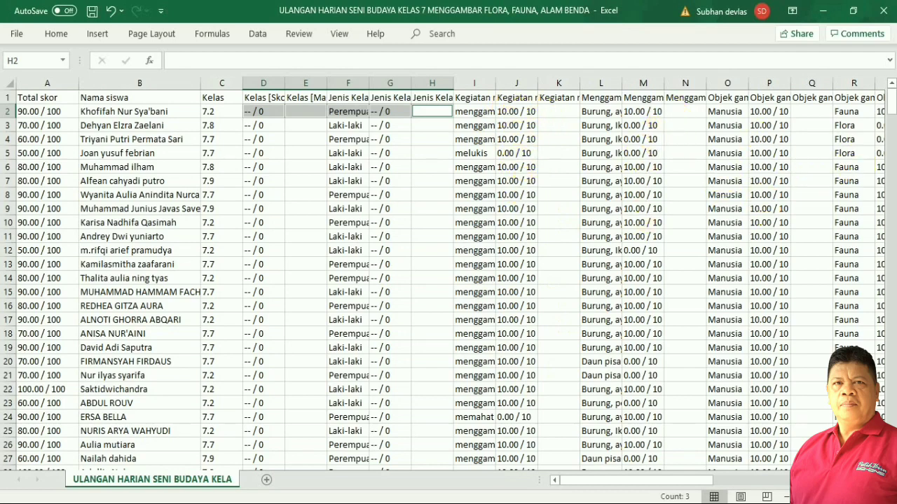
{"action": "left_click_drag", "start_coordinate": [265, 112], "coordinate": [457, 127]}
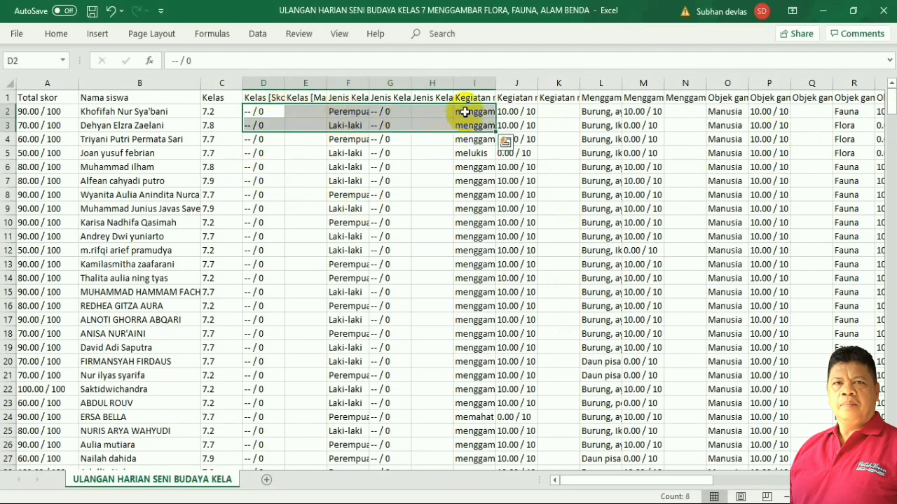
Delete the selected unneeded columns entirely.
{"action": "right_click", "coordinate": [467, 114]}
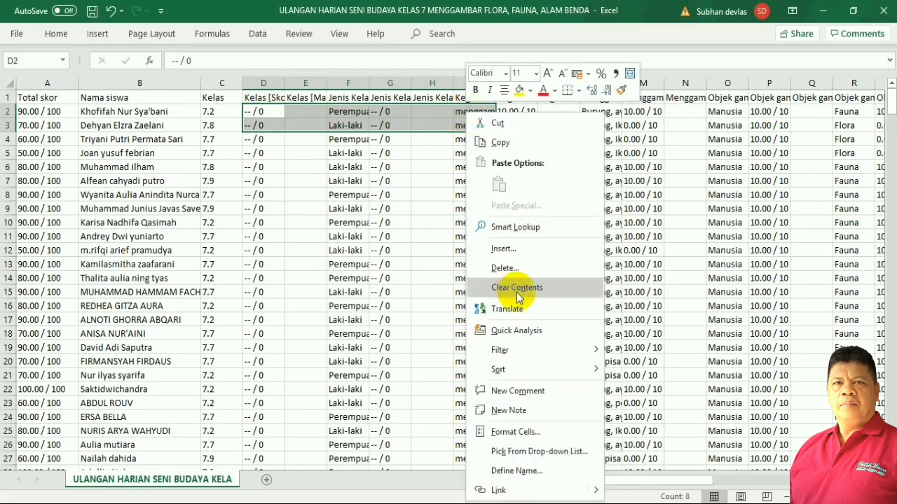
{"action": "left_click", "coordinate": [505, 268]}
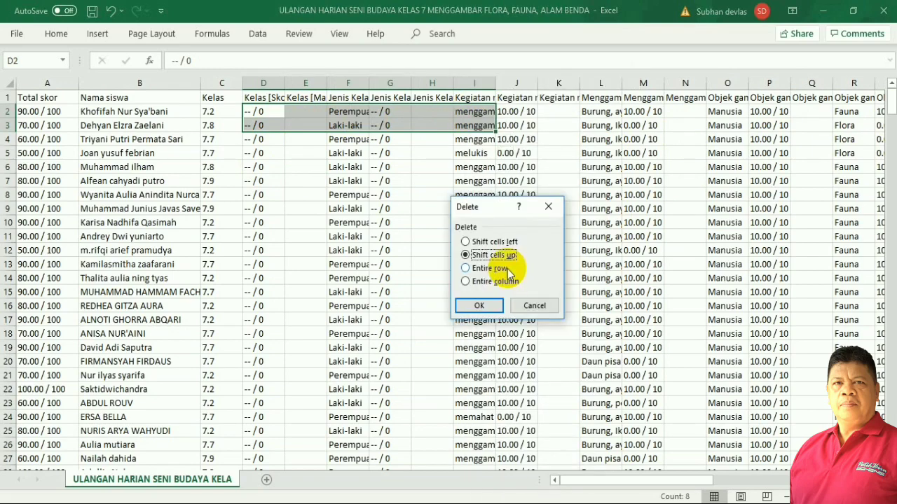
{"action": "left_click", "coordinate": [503, 281]}
{"action": "left_click", "coordinate": [489, 306]}
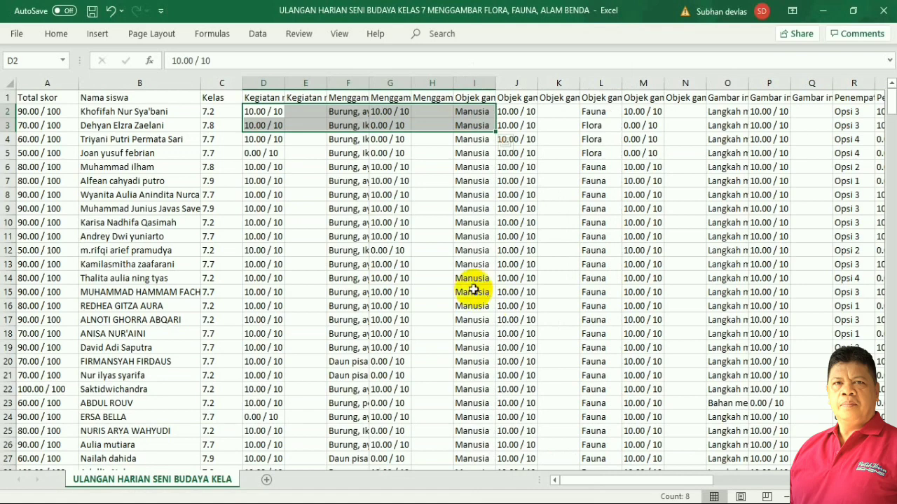
{"action": "left_click", "coordinate": [421, 276]}
Delete column F holding the animal list answer.
{"action": "left_click", "coordinate": [309, 112]}
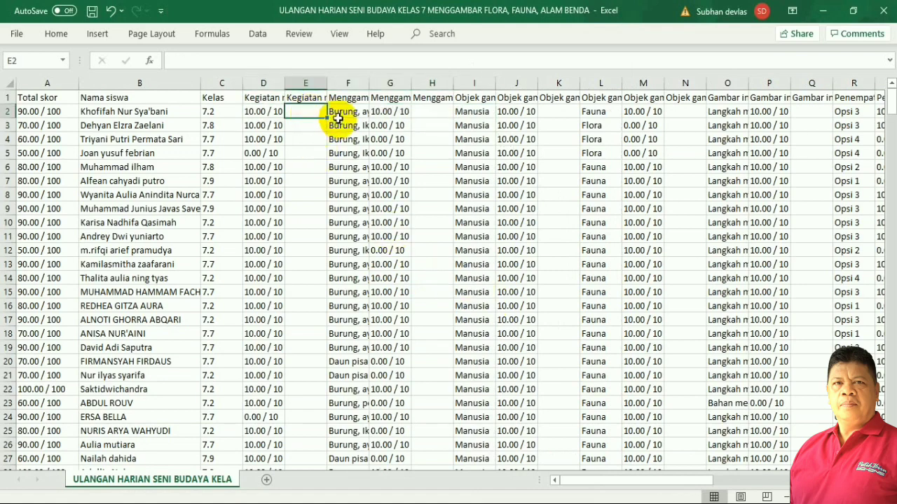
{"action": "left_click", "coordinate": [340, 114]}
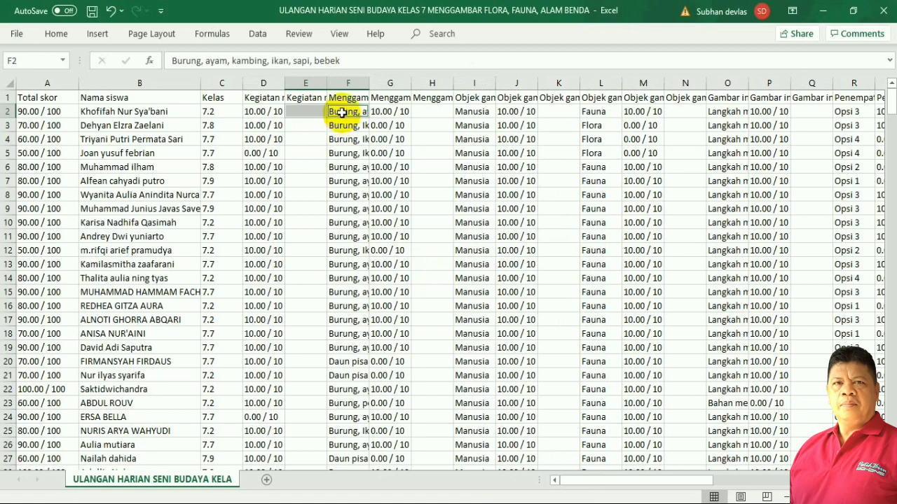
{"action": "right_click", "coordinate": [341, 112]}
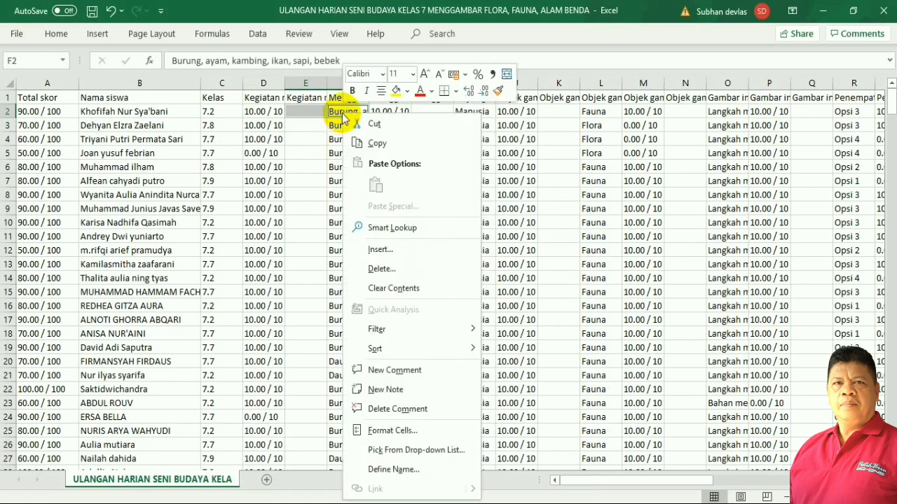
{"action": "left_click", "coordinate": [385, 270]}
{"action": "left_click", "coordinate": [361, 283]}
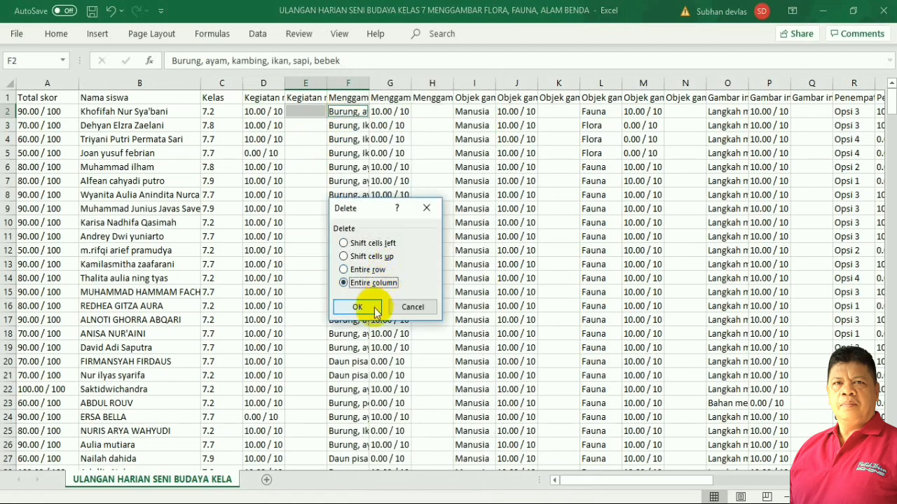
{"action": "left_click", "coordinate": [357, 307]}
Multi-select cells F2, G2, I2, J2, L2, M2, O2 and P2 for removal.
{"action": "left_click", "coordinate": [432, 208]}
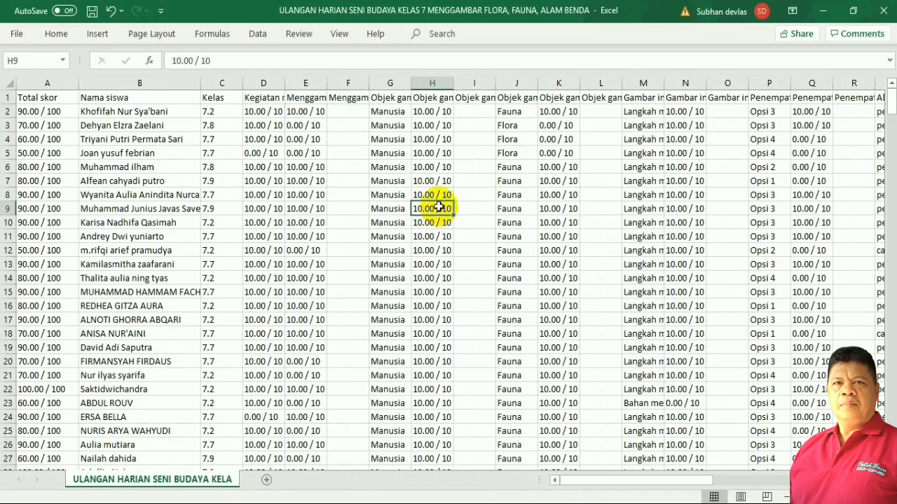
{"action": "left_click", "coordinate": [340, 114]}
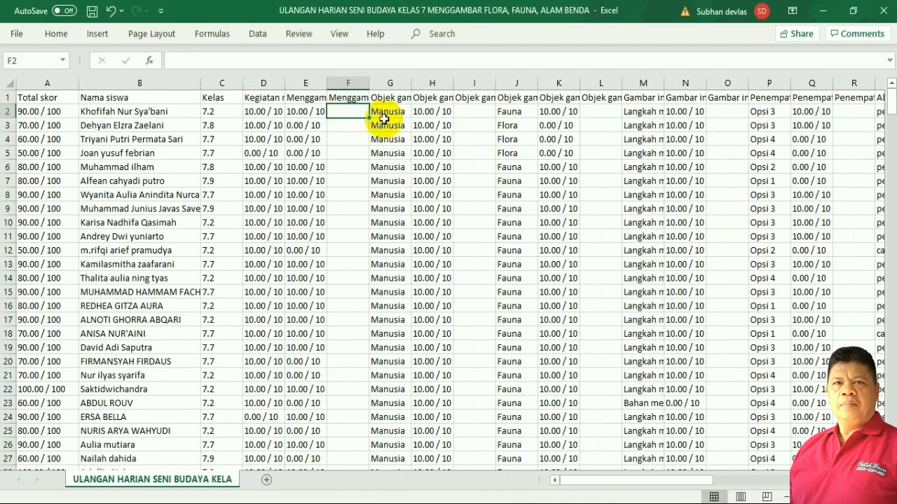
{"action": "left_click", "coordinate": [384, 113], "text": "ctrl"}
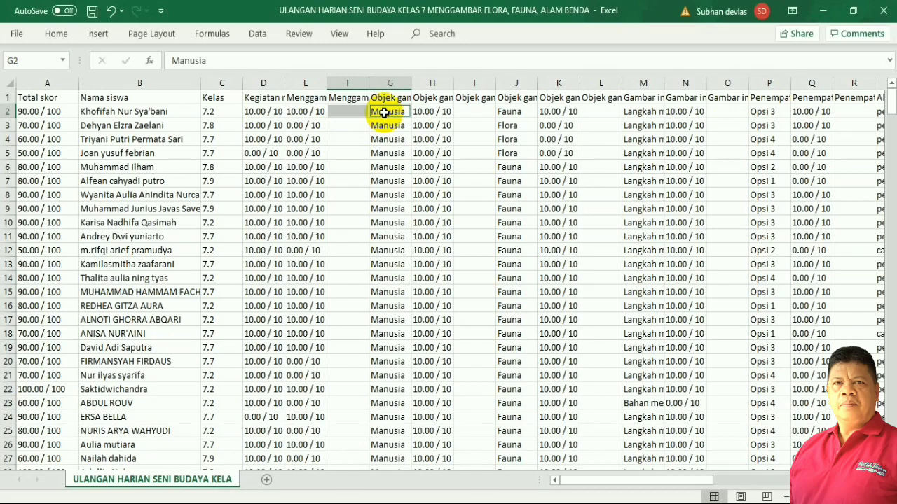
{"action": "left_click", "coordinate": [466, 113], "text": "ctrl"}
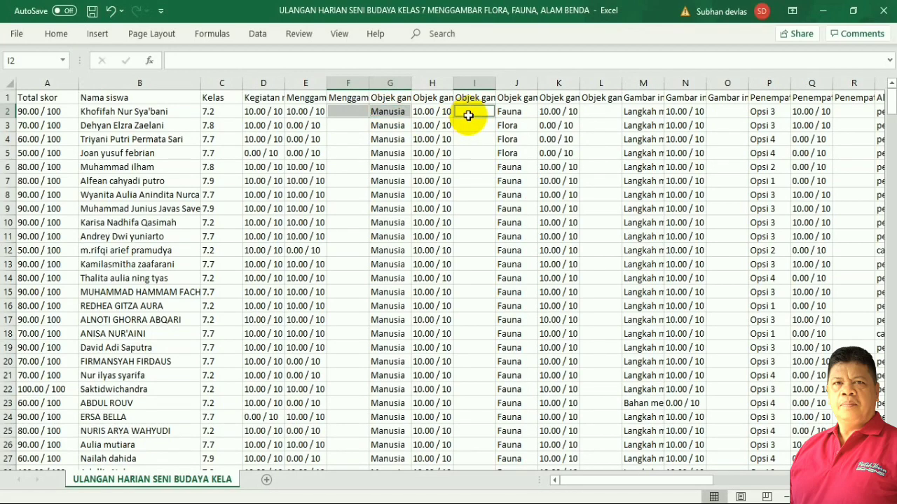
{"action": "left_click", "coordinate": [522, 113], "text": "ctrl"}
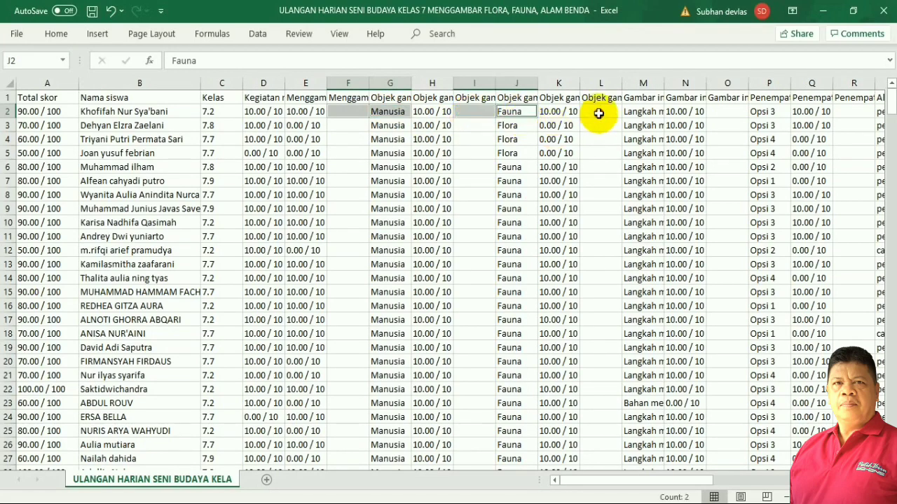
{"action": "left_click", "coordinate": [596, 112], "text": "ctrl"}
{"action": "left_click", "coordinate": [641, 114], "text": "ctrl"}
{"action": "left_click", "coordinate": [725, 113], "text": "ctrl"}
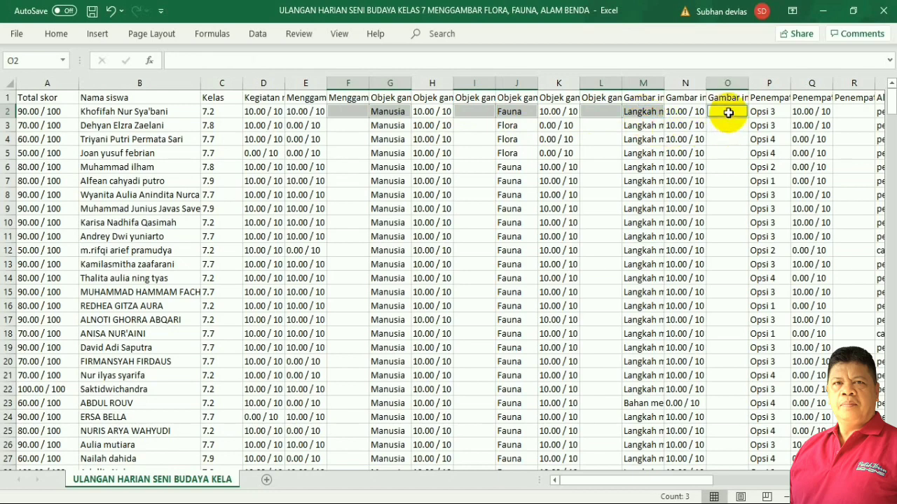
{"action": "left_click", "coordinate": [767, 112], "text": "ctrl"}
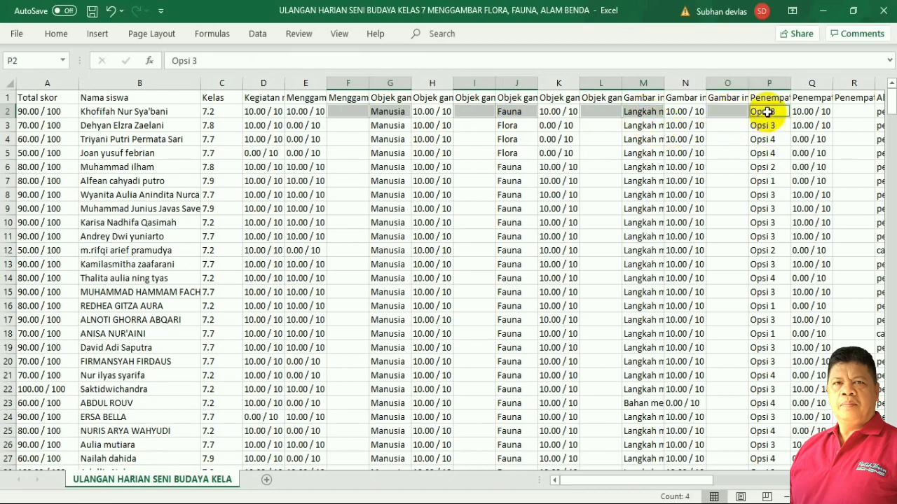
Delete the entire columns of the selected blank and answer cells.
{"action": "right_click", "coordinate": [604, 111]}
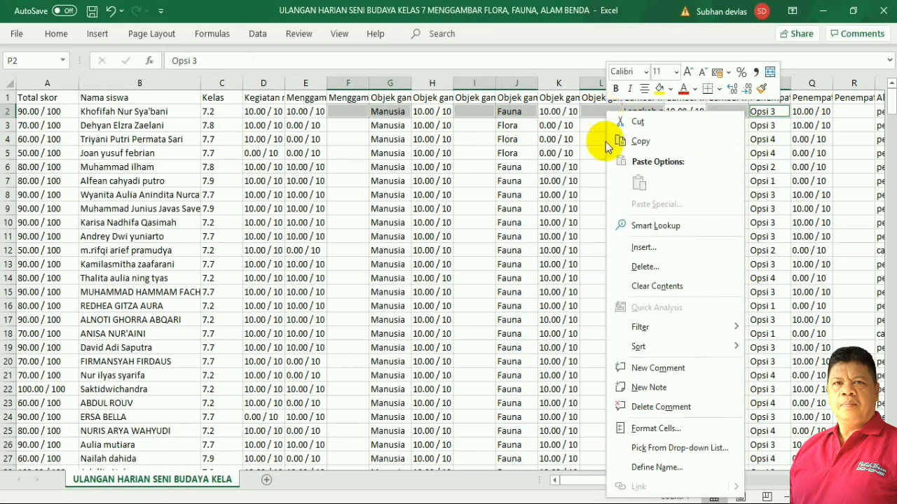
{"action": "left_click", "coordinate": [641, 267]}
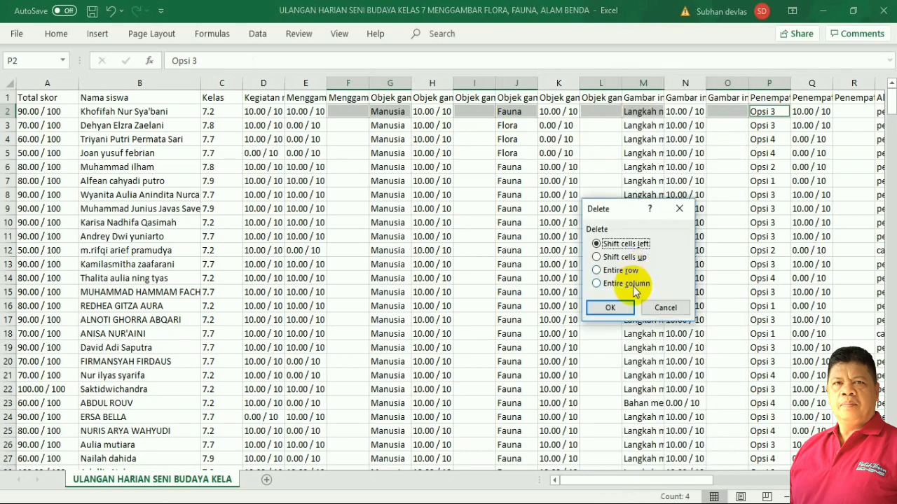
{"action": "left_click", "coordinate": [633, 283]}
{"action": "left_click", "coordinate": [630, 310]}
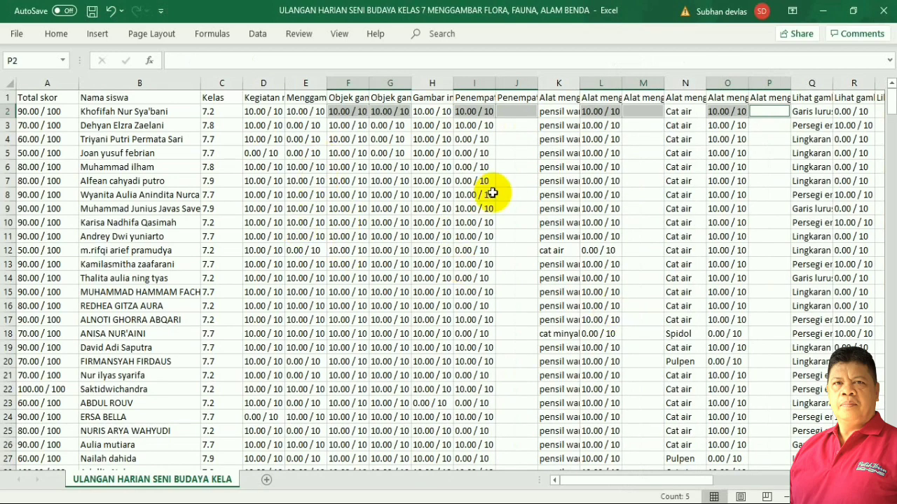
Delete columns J, K, M, N, P and Q, including the pensil warna, Cat air and Garis lurus answers.
{"action": "left_click", "coordinate": [515, 112]}
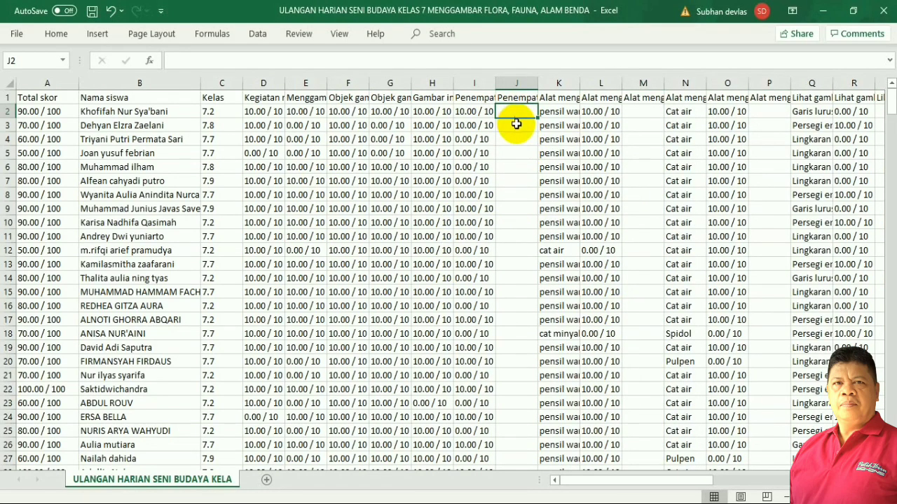
{"action": "left_click", "coordinate": [565, 110], "text": "ctrl"}
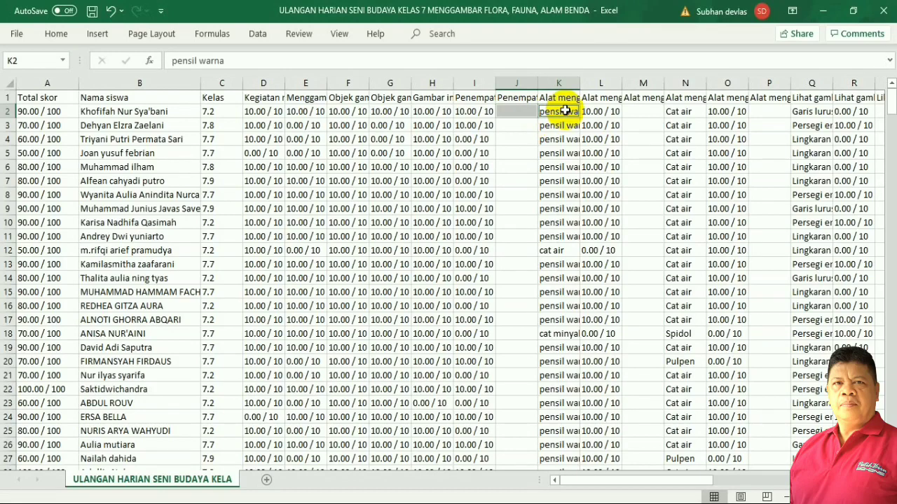
{"action": "left_click", "coordinate": [634, 113], "text": "ctrl"}
{"action": "left_click", "coordinate": [678, 113], "text": "ctrl"}
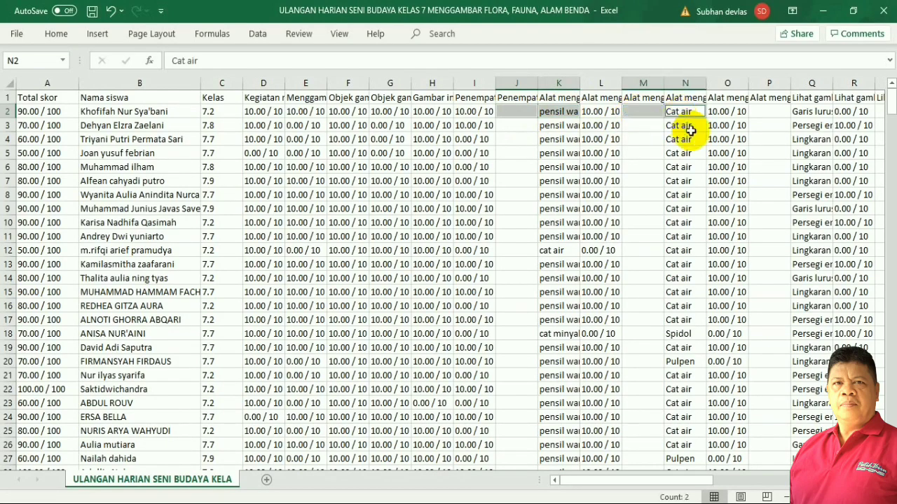
{"action": "left_click", "coordinate": [769, 112], "text": "ctrl"}
{"action": "left_click", "coordinate": [804, 113], "text": "ctrl"}
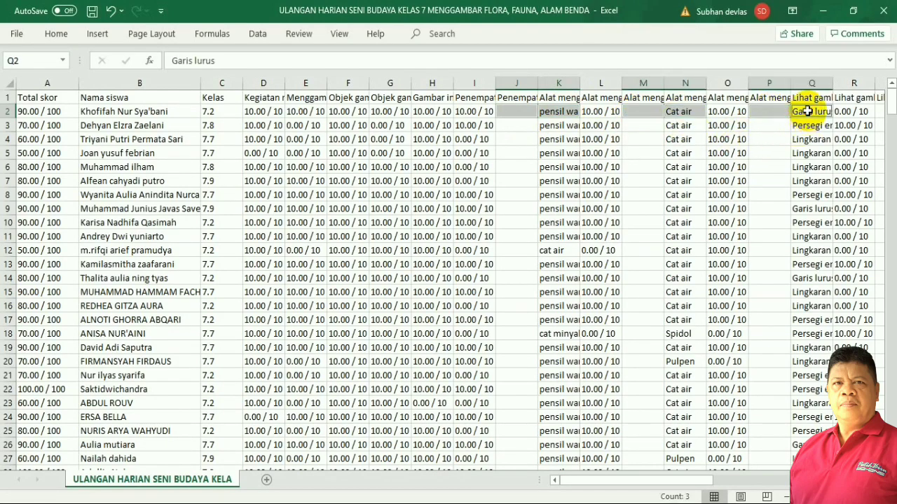
{"action": "right_click", "coordinate": [781, 113]}
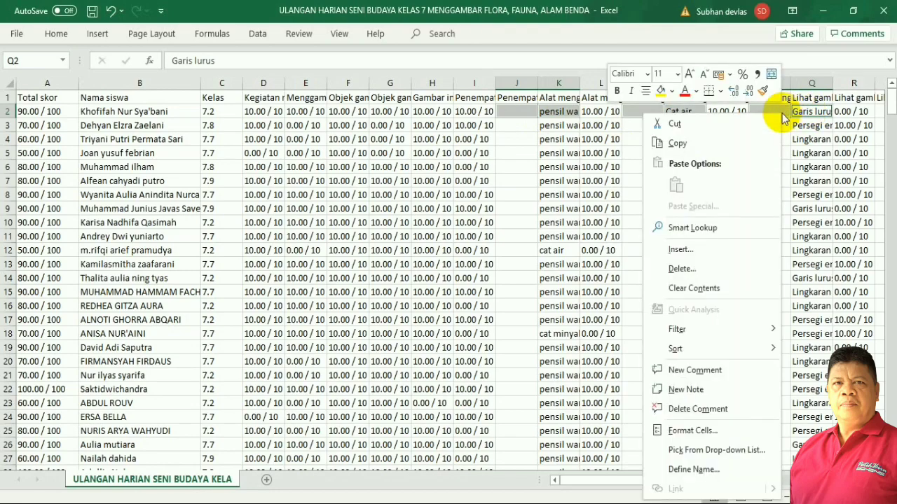
{"action": "left_click", "coordinate": [686, 274]}
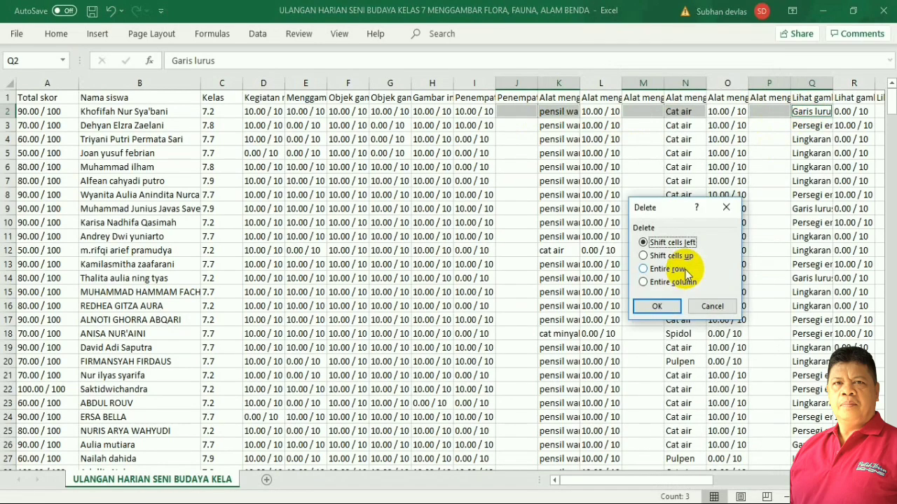
{"action": "left_click", "coordinate": [665, 282]}
{"action": "left_click", "coordinate": [658, 306]}
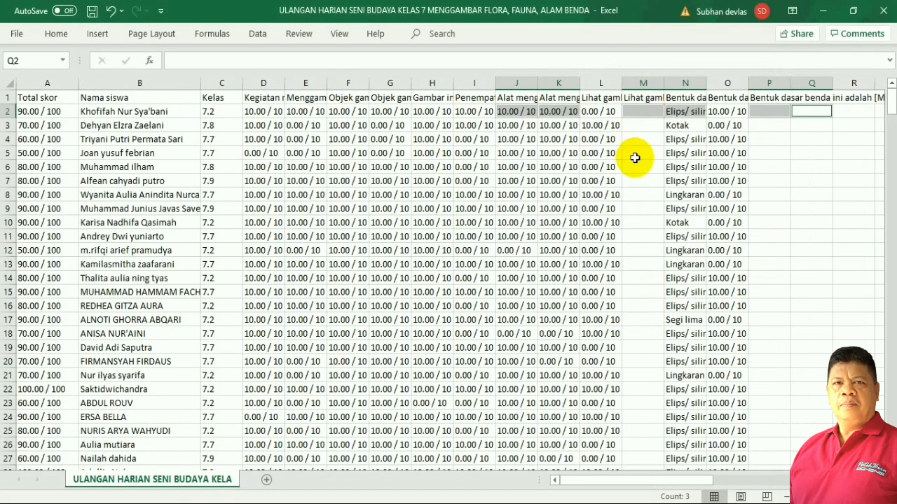
Select the empty M2 and the Elips/ silinder answer cell N2.
{"action": "left_click", "coordinate": [634, 153]}
{"action": "left_click", "coordinate": [636, 110]}
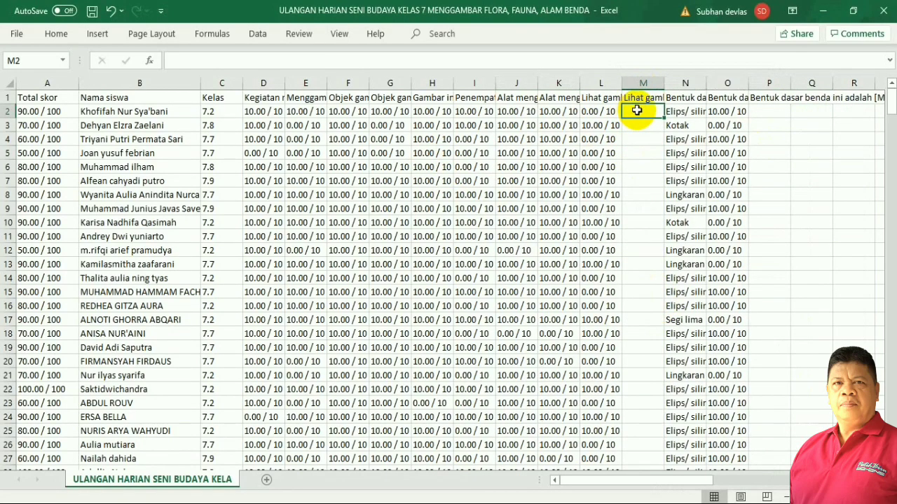
{"action": "left_click", "coordinate": [683, 114]}
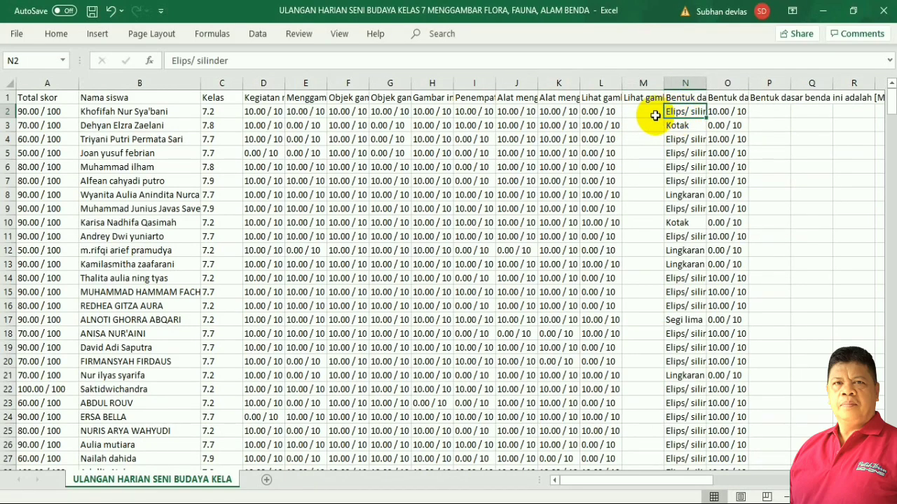
{"action": "left_click", "coordinate": [652, 113], "text": "shift"}
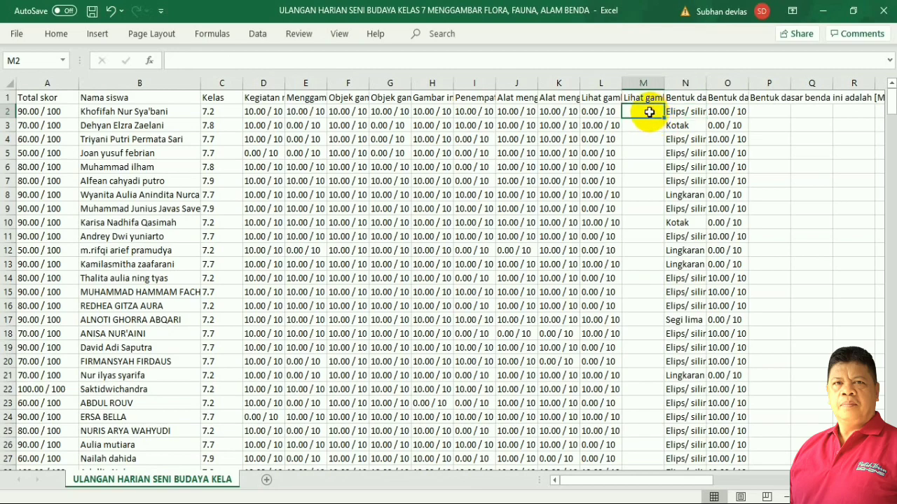
Delete columns M and N, the blank Lihat gambar and Elips/ silinder answer columns.
{"action": "right_click", "coordinate": [685, 112]}
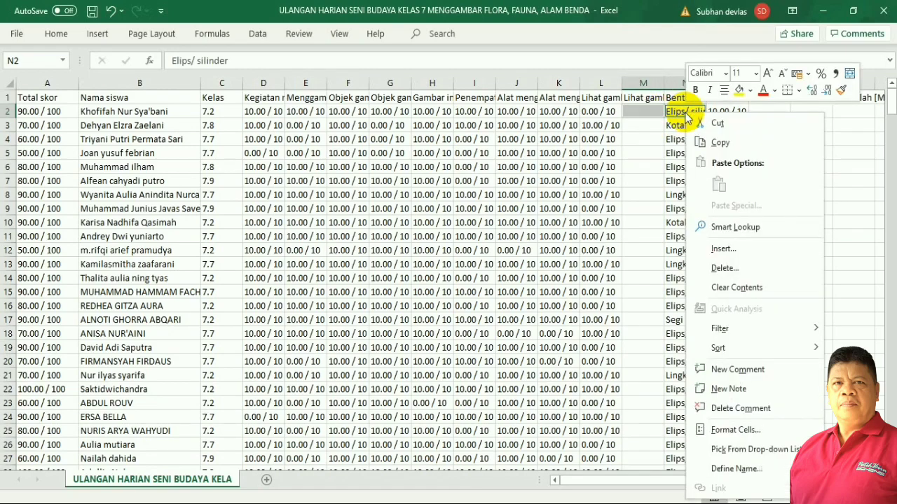
{"action": "left_click", "coordinate": [725, 270]}
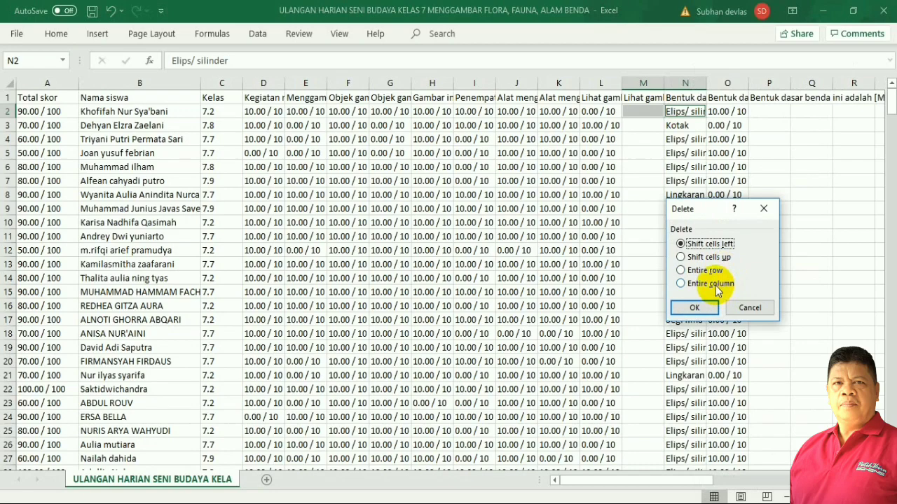
{"action": "left_click", "coordinate": [713, 284]}
{"action": "left_click", "coordinate": [695, 307]}
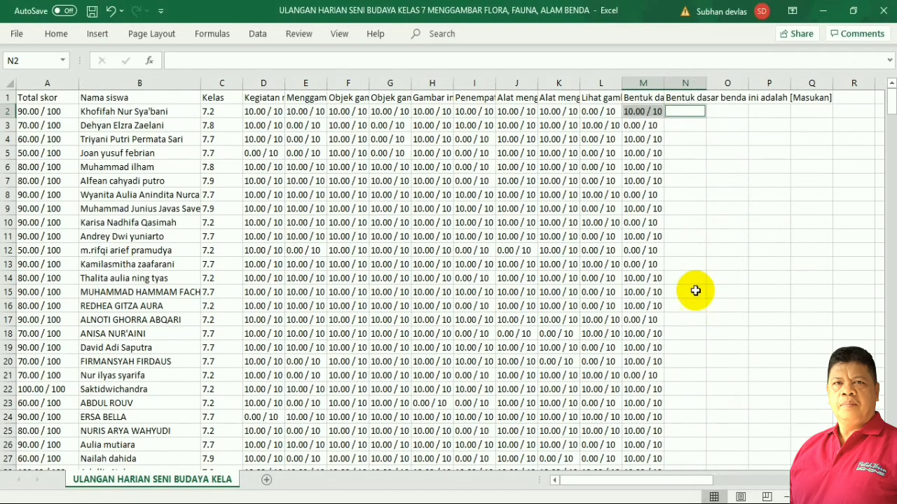
{"action": "left_click", "coordinate": [707, 277]}
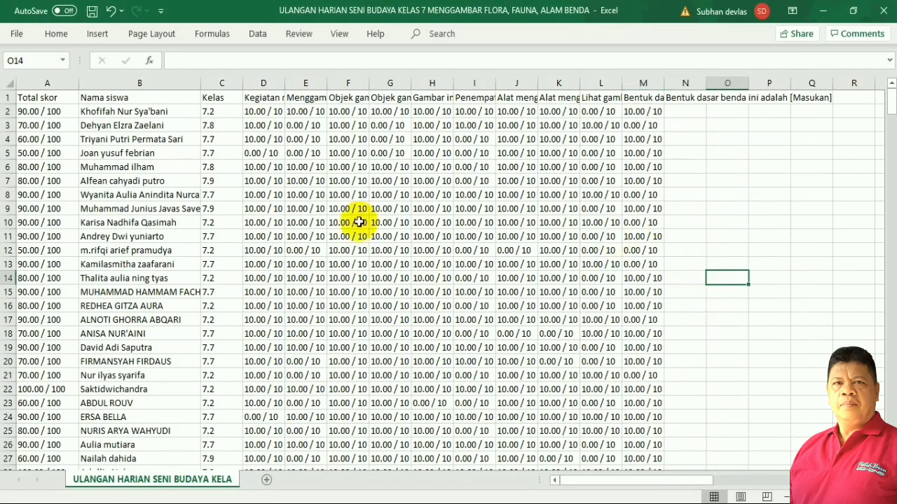
Delete the leftover empty columns N through R.
{"action": "left_click_drag", "start_coordinate": [698, 137], "coordinate": [844, 150]}
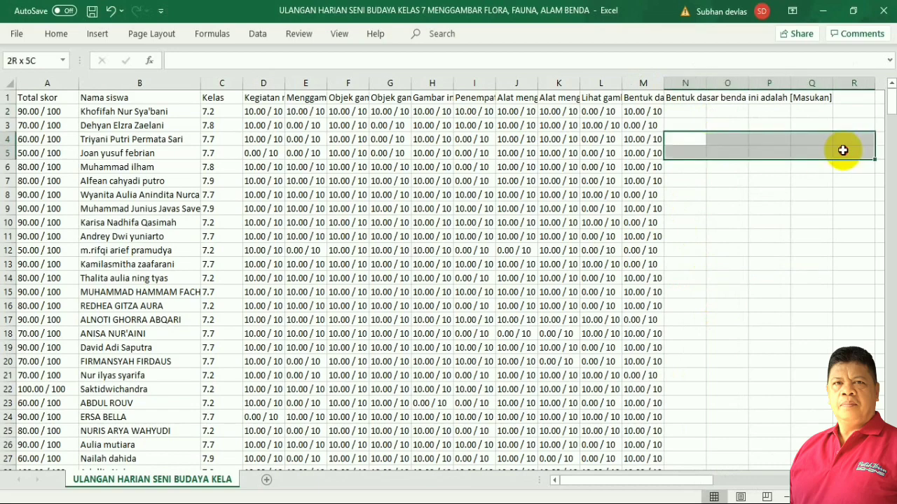
{"action": "right_click", "coordinate": [758, 140]}
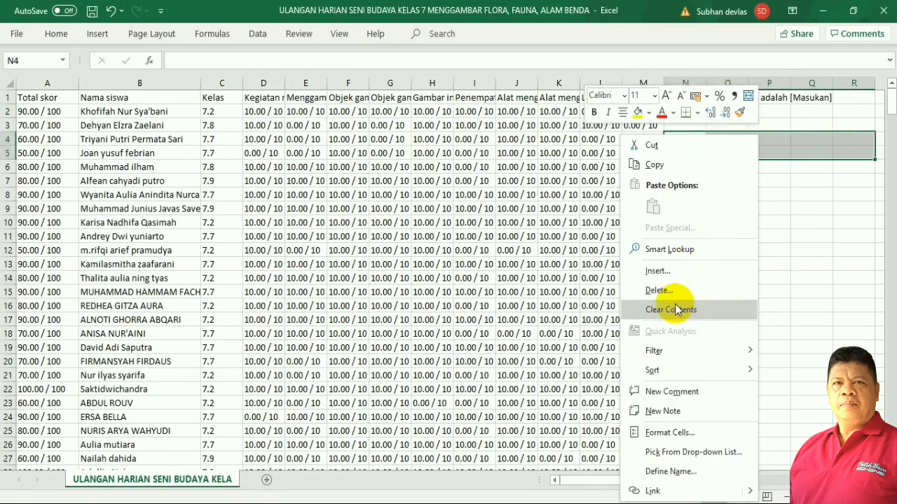
{"action": "left_click", "coordinate": [658, 290]}
{"action": "left_click", "coordinate": [646, 304]}
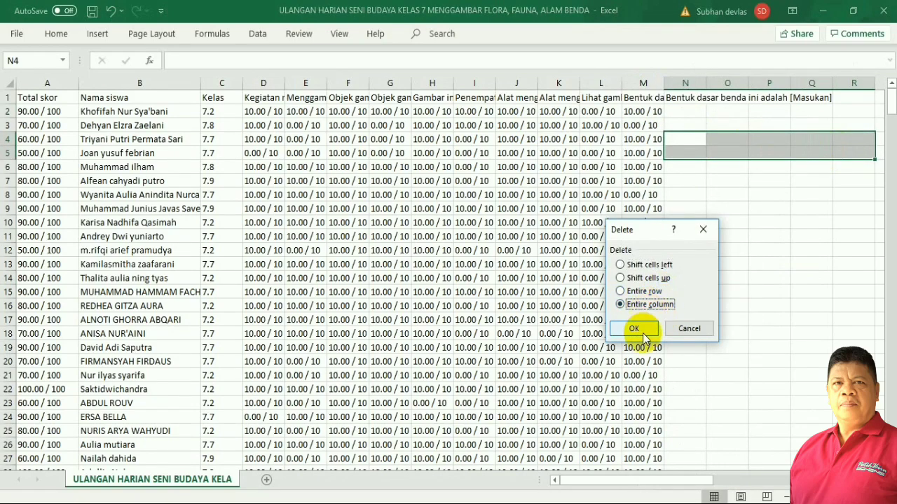
{"action": "left_click", "coordinate": [639, 331]}
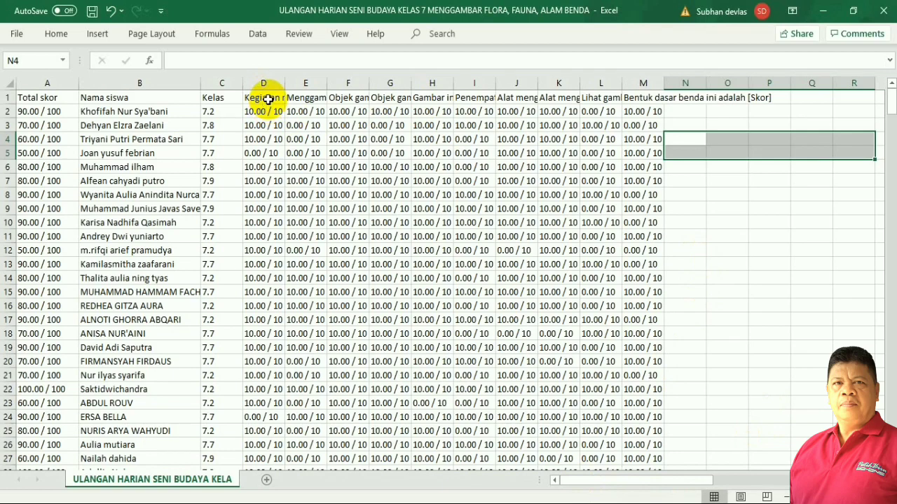
{"action": "left_click", "coordinate": [268, 96]}
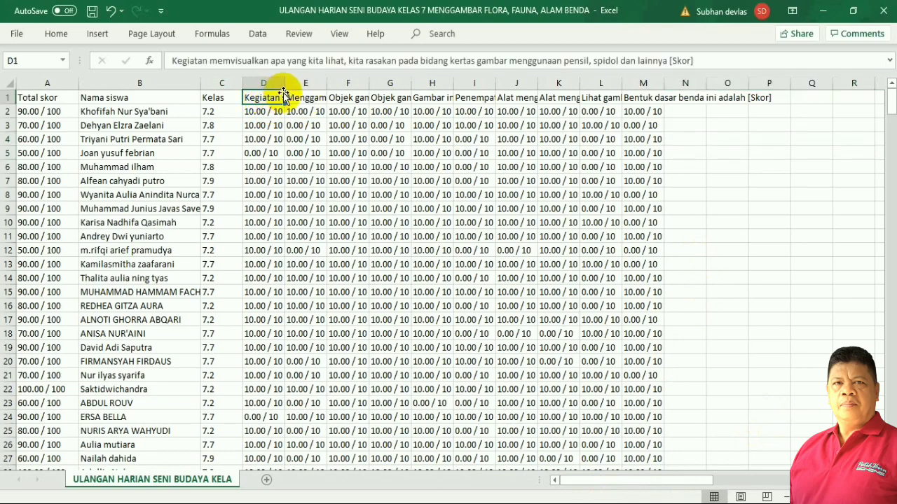
{"action": "left_click", "coordinate": [308, 96]}
{"action": "left_click", "coordinate": [344, 96]}
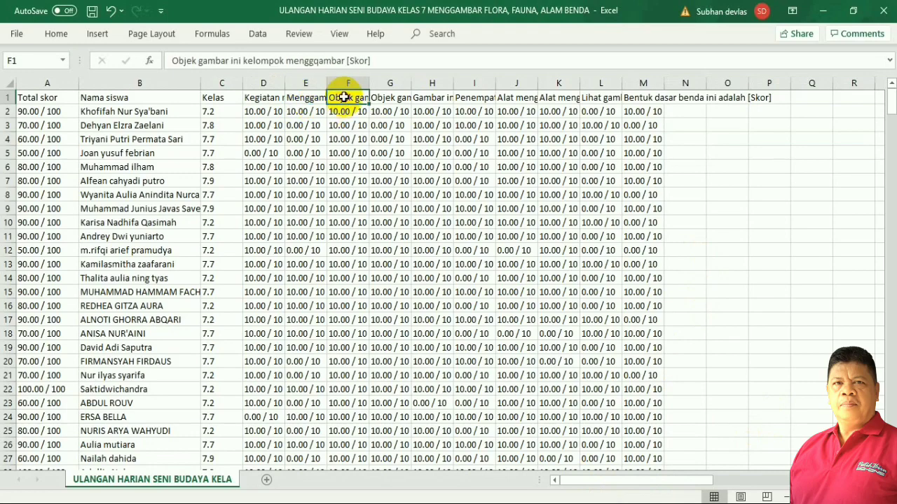
{"action": "left_click", "coordinate": [392, 98]}
{"action": "left_click", "coordinate": [433, 102]}
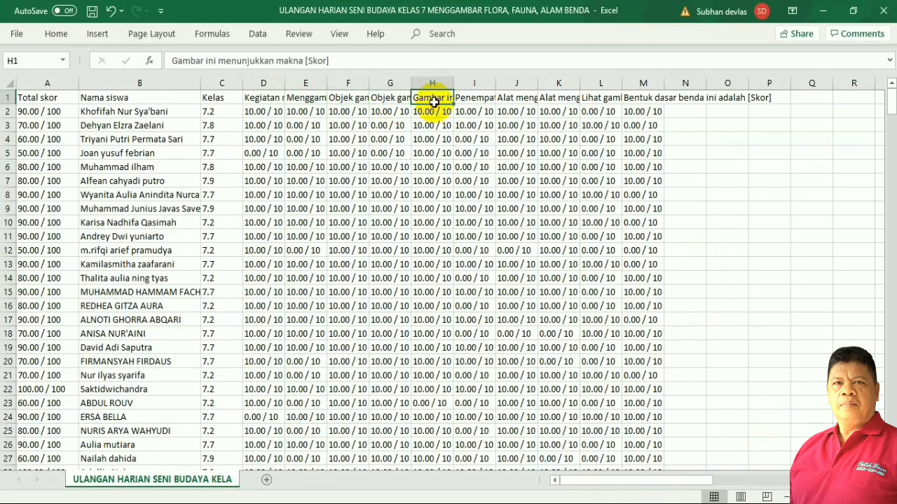
{"action": "left_click", "coordinate": [477, 100]}
{"action": "left_click", "coordinate": [517, 98]}
{"action": "left_click", "coordinate": [558, 101]}
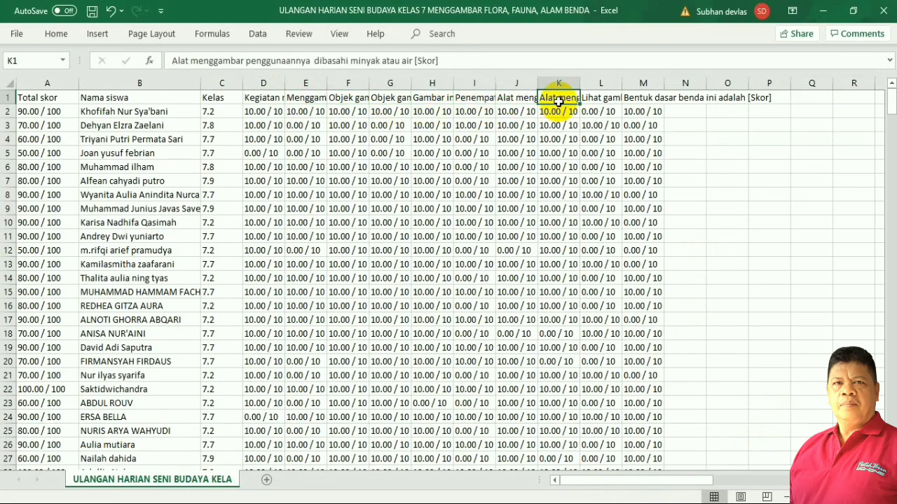
{"action": "left_click", "coordinate": [601, 97]}
{"action": "left_click", "coordinate": [652, 96]}
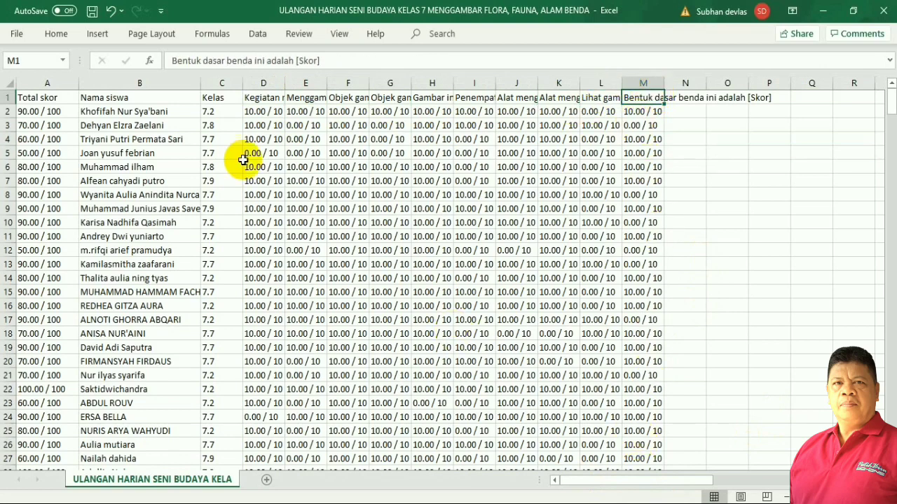
{"action": "left_click", "coordinate": [254, 99]}
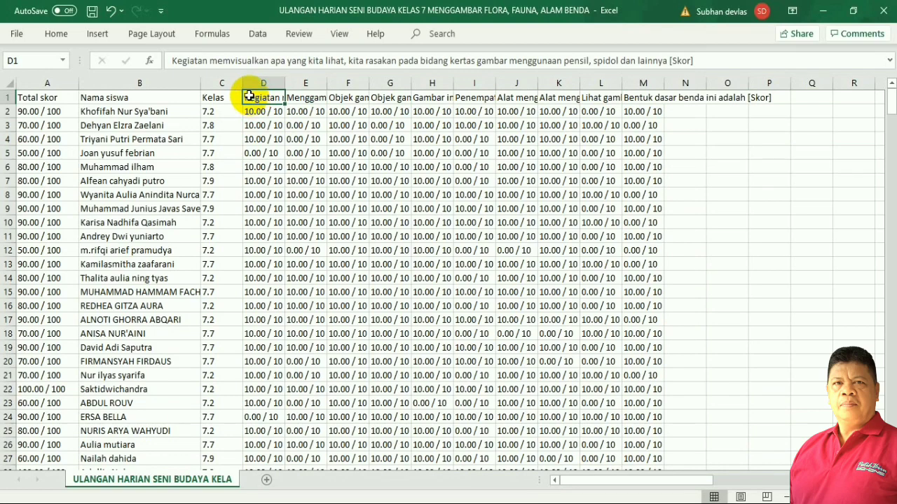
Enter 1 and 2 in D1:E1 and fill the series across to M1, numbering questions 1–10.
{"action": "type", "text": "1"}
{"action": "left_click", "coordinate": [296, 194]}
{"action": "left_click", "coordinate": [303, 102]}
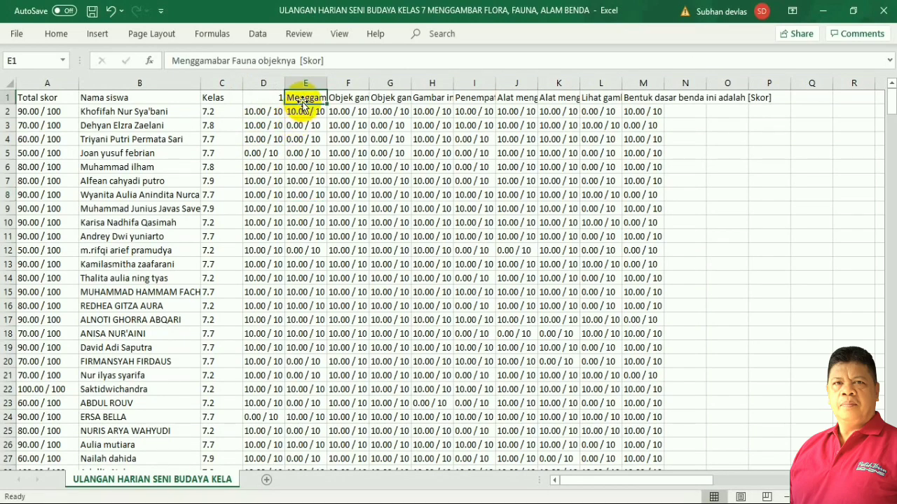
{"action": "type", "text": "2"}
{"action": "left_click", "coordinate": [378, 233]}
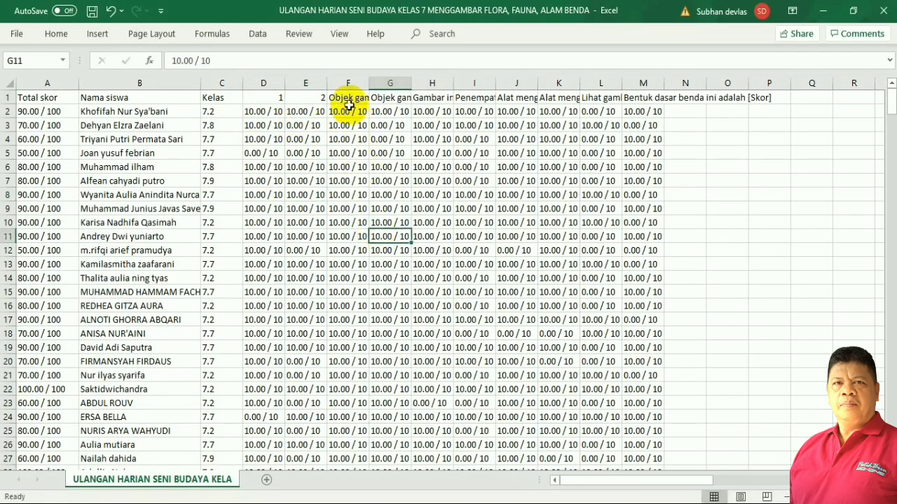
{"action": "left_click_drag", "start_coordinate": [258, 97], "coordinate": [303, 102]}
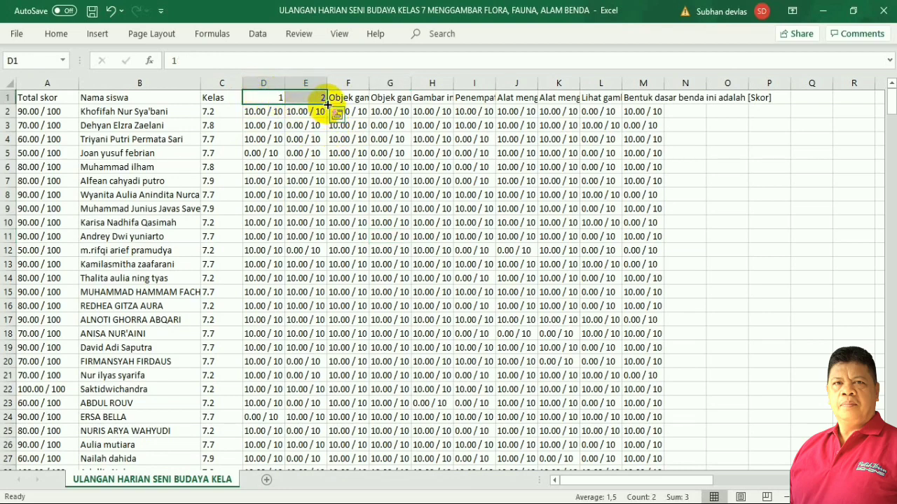
{"action": "left_click_drag", "start_coordinate": [327, 103], "coordinate": [653, 108]}
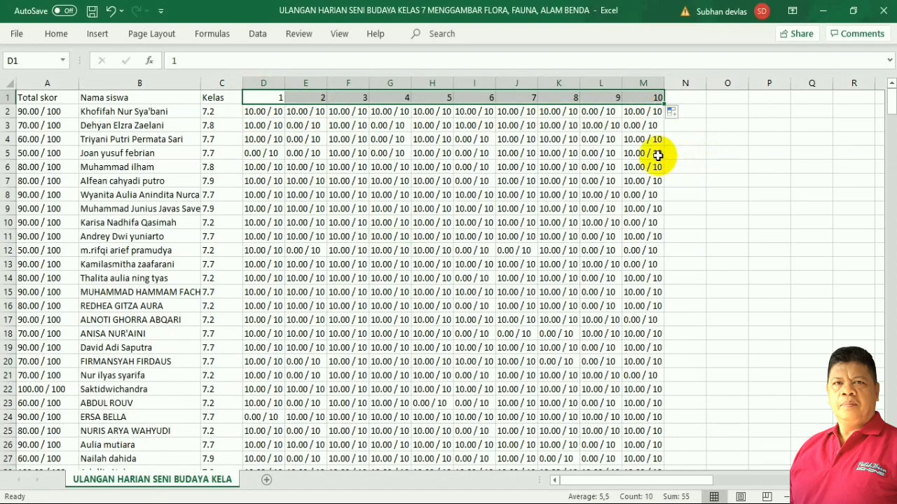
Centre the question numbers 1–10 in D1:M1.
{"action": "left_click", "coordinate": [56, 35]}
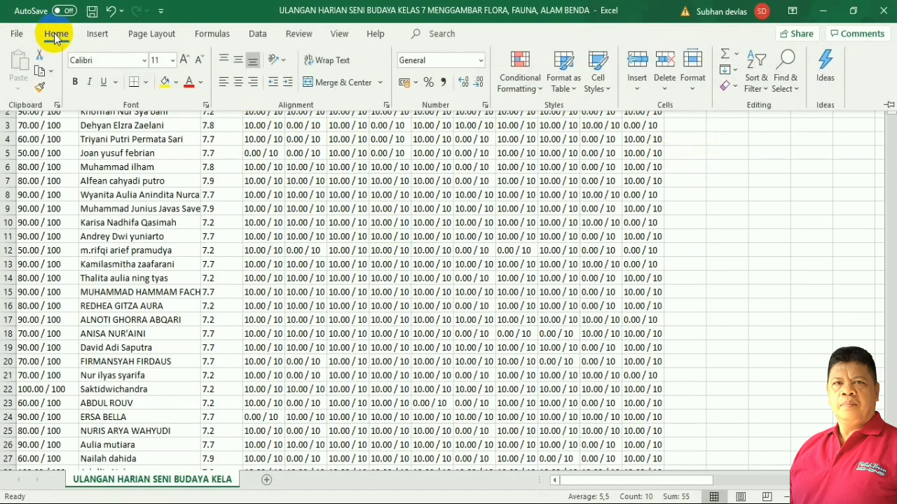
{"action": "left_click", "coordinate": [237, 83]}
{"action": "left_click", "coordinate": [725, 208]}
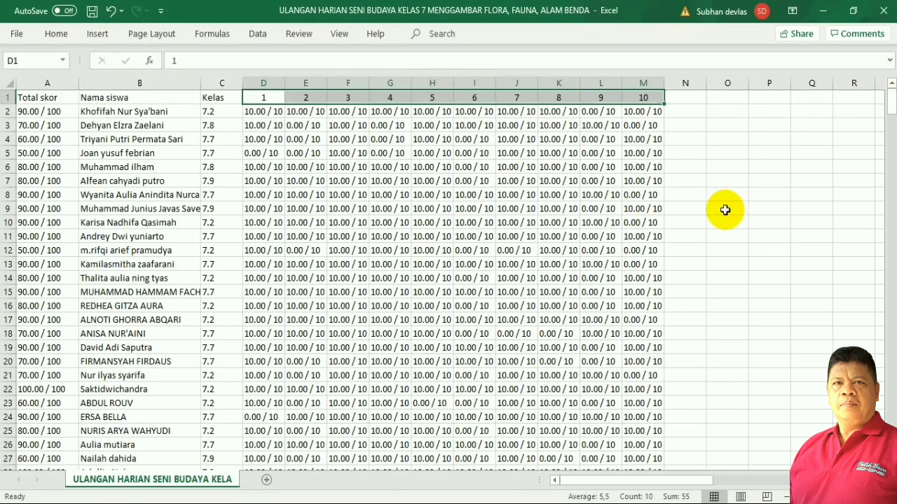
{"action": "left_click", "coordinate": [266, 168]}
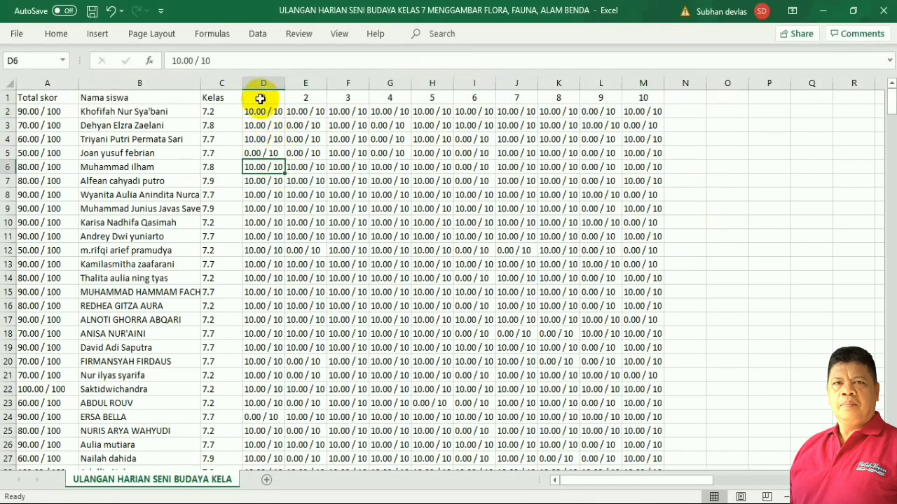
Give the header row A1:M1, from Total skor onward, a yellow fill.
{"action": "left_click_drag", "start_coordinate": [24, 97], "coordinate": [638, 99]}
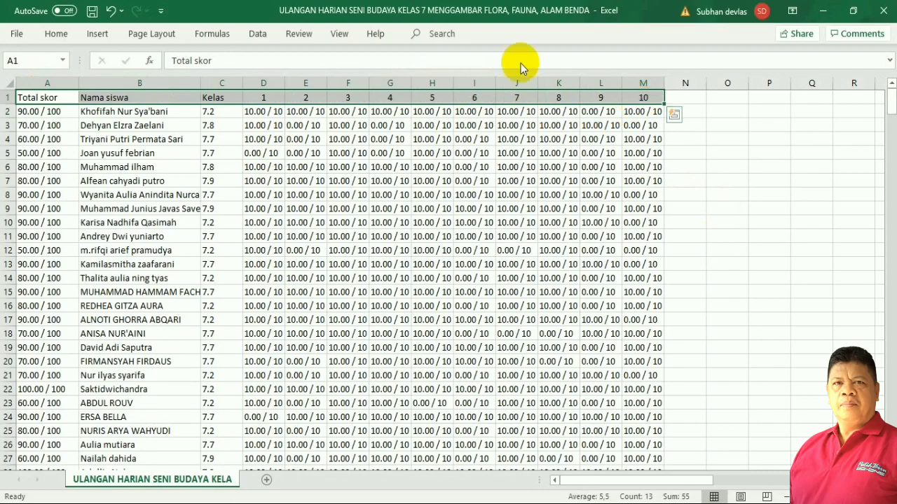
{"action": "left_click", "coordinate": [56, 35]}
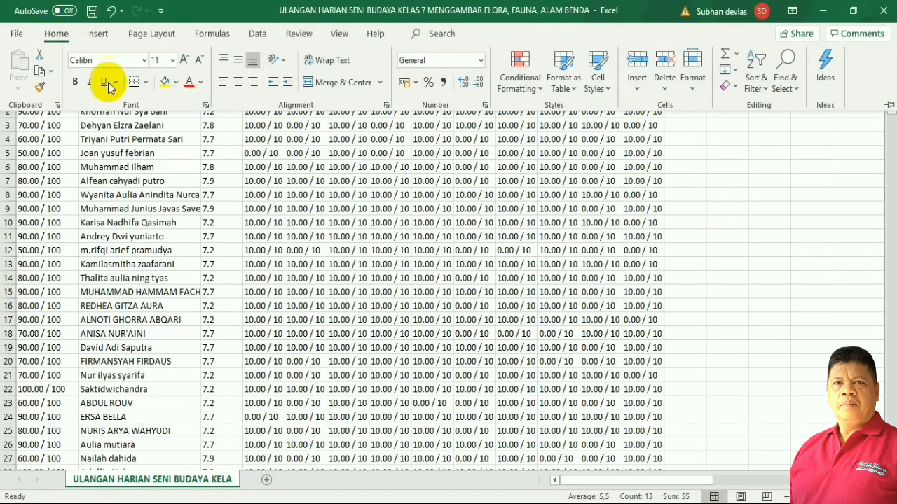
{"action": "left_click", "coordinate": [166, 84]}
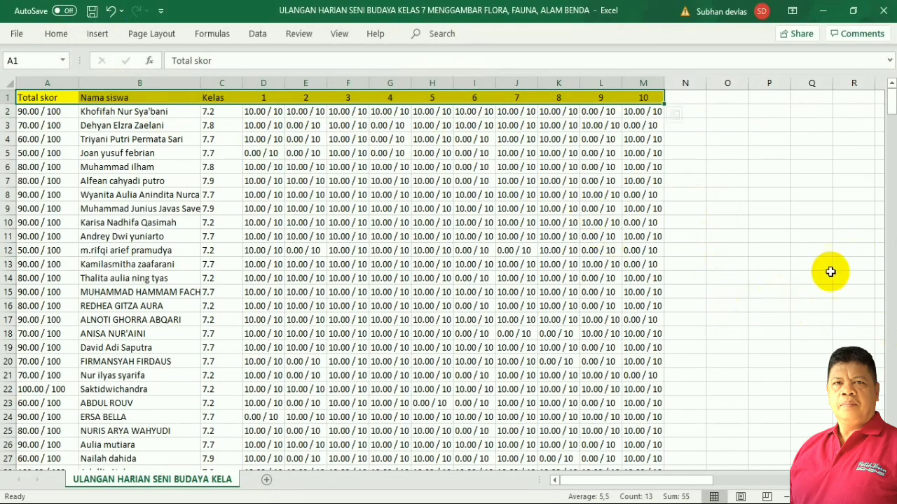
{"action": "left_click", "coordinate": [809, 306]}
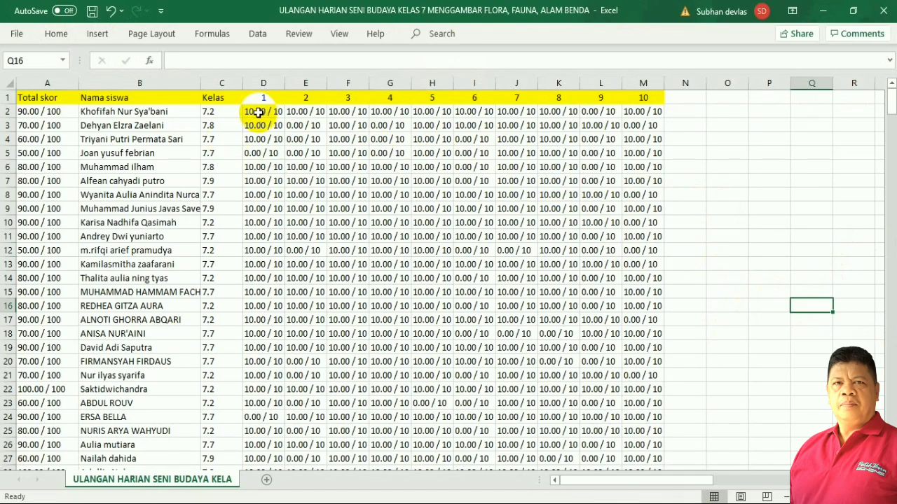
Apply All Borders to the score block D2:M376 and return to the top of the sheet.
{"action": "left_click_drag", "start_coordinate": [259, 112], "coordinate": [662, 420]}
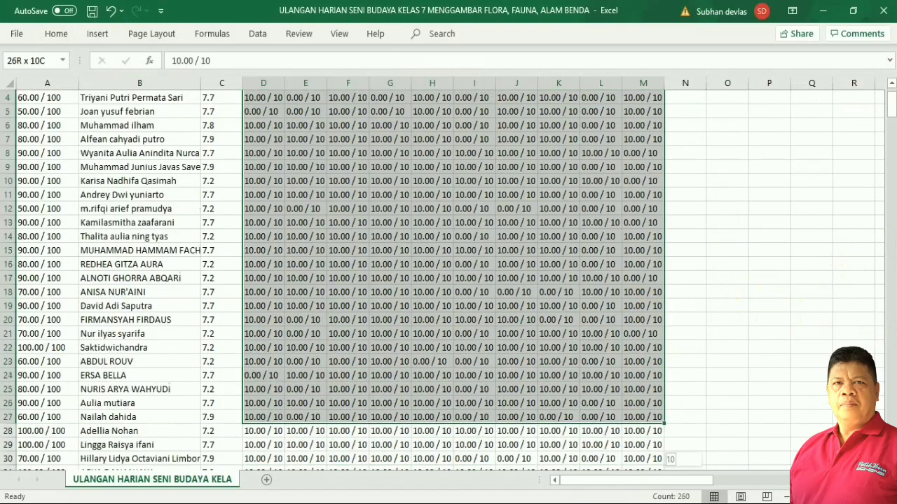
{"action": "left_click_drag", "start_coordinate": [663, 454], "coordinate": [642, 410]}
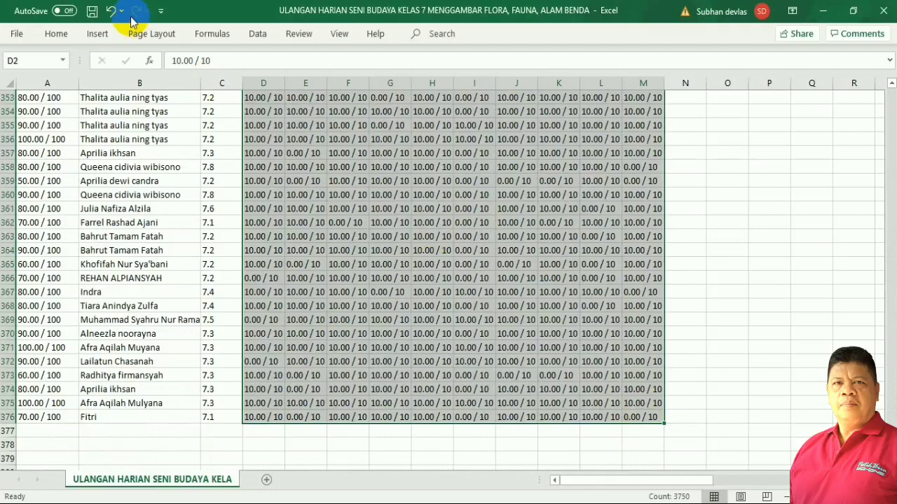
{"action": "left_click", "coordinate": [59, 35]}
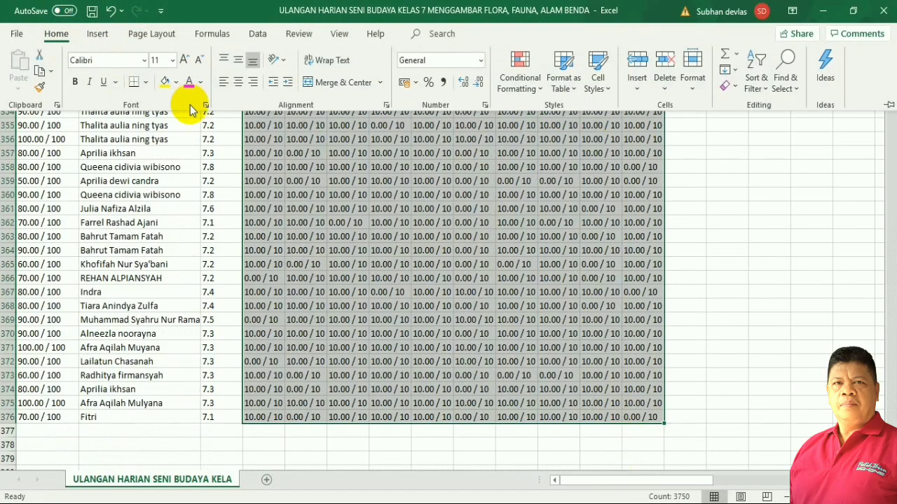
{"action": "left_click", "coordinate": [148, 84]}
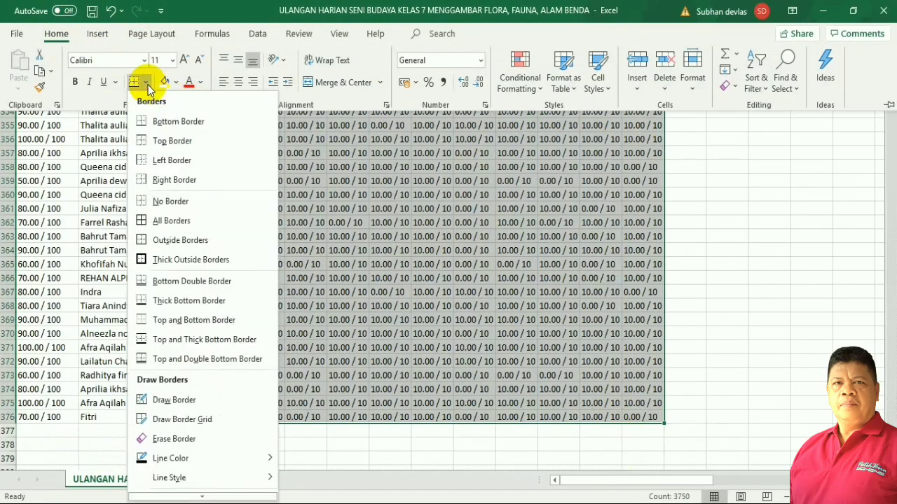
{"action": "left_click", "coordinate": [168, 220]}
{"action": "key", "text": "ctrl+BackSpace"}
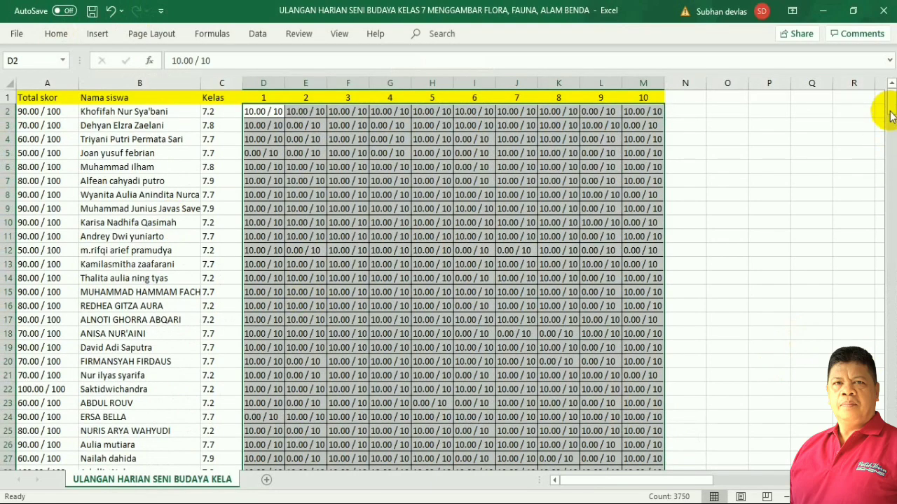
{"action": "left_click", "coordinate": [891, 101]}
{"action": "left_click_drag", "start_coordinate": [559, 279], "coordinate": [558, 292]}
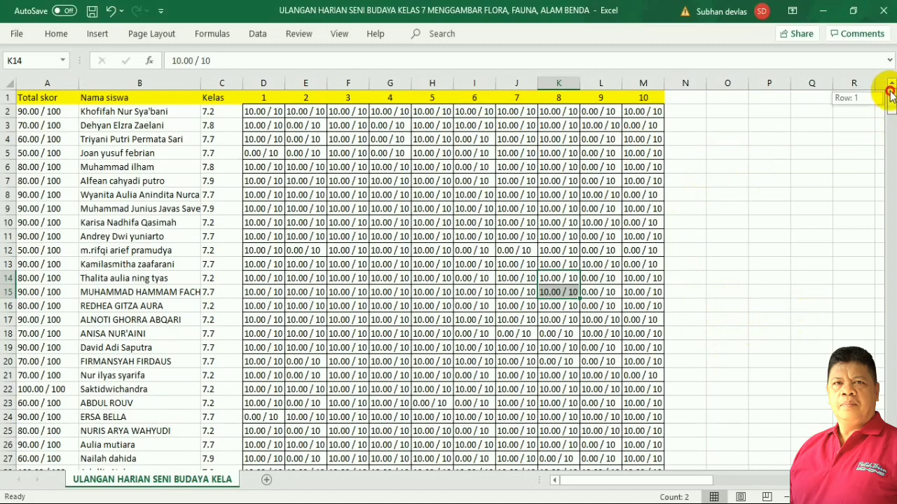
{"action": "left_click", "coordinate": [363, 184]}
{"action": "left_click", "coordinate": [258, 112]}
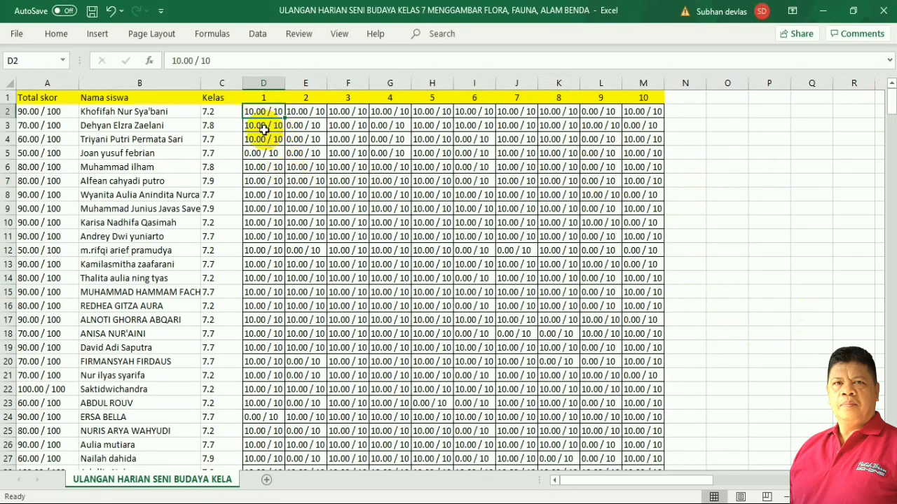
{"action": "left_click", "coordinate": [348, 195]}
{"action": "left_click", "coordinate": [276, 113]}
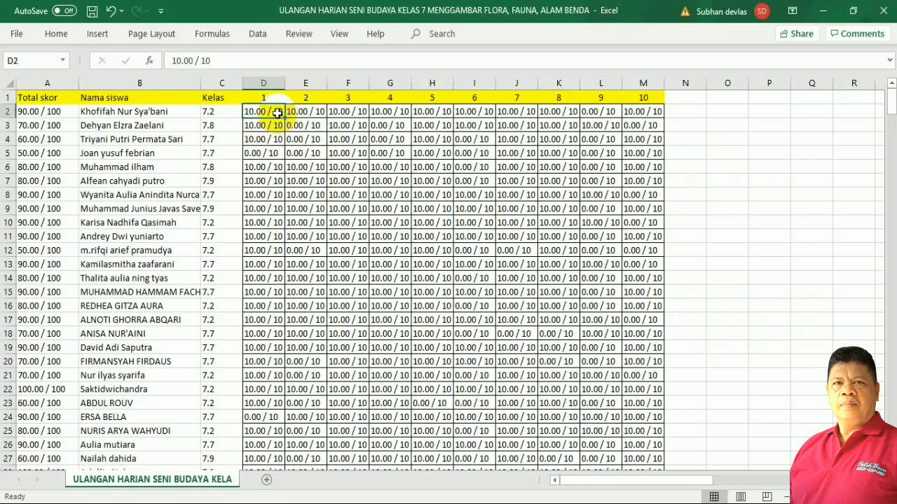
{"action": "left_click", "coordinate": [300, 166]}
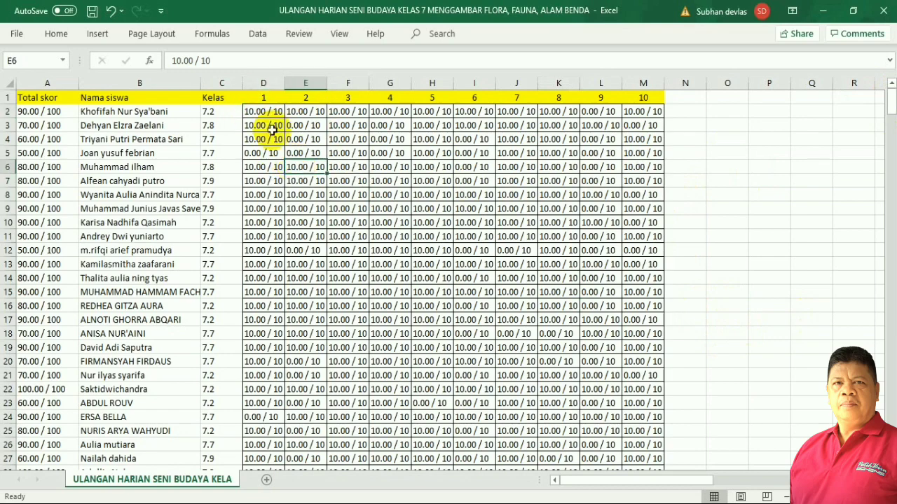
{"action": "left_click", "coordinate": [277, 116]}
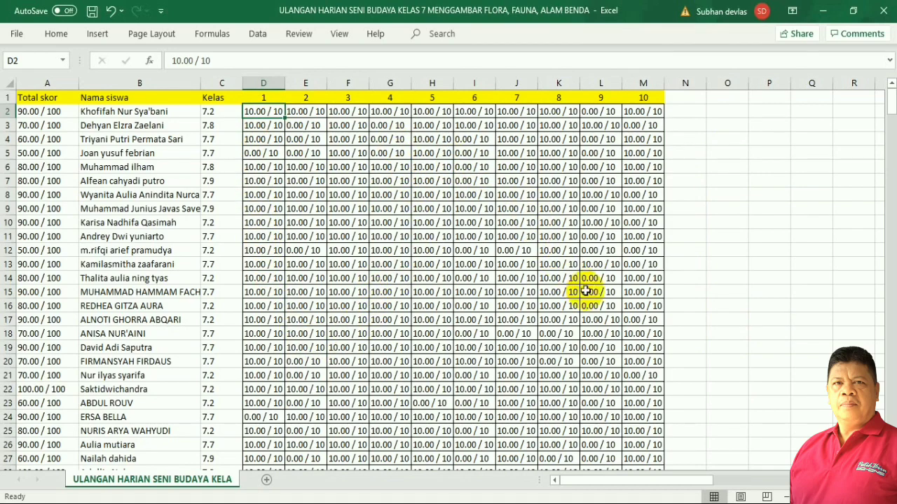
{"action": "scroll", "coordinate": [606, 327], "scroll_direction": "down", "scroll_amount": 4}
{"action": "scroll", "coordinate": [594, 343], "scroll_direction": "down", "scroll_amount": 4}
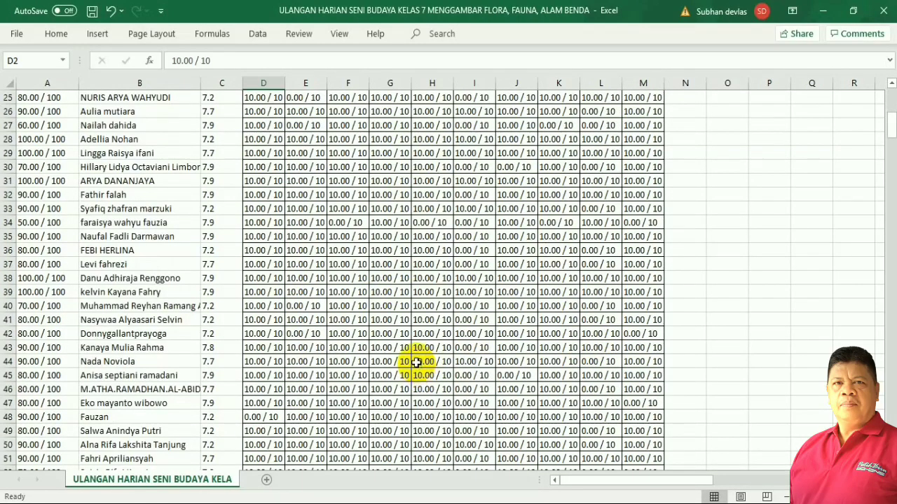
{"action": "scroll", "coordinate": [423, 354], "scroll_direction": "down", "scroll_amount": 5}
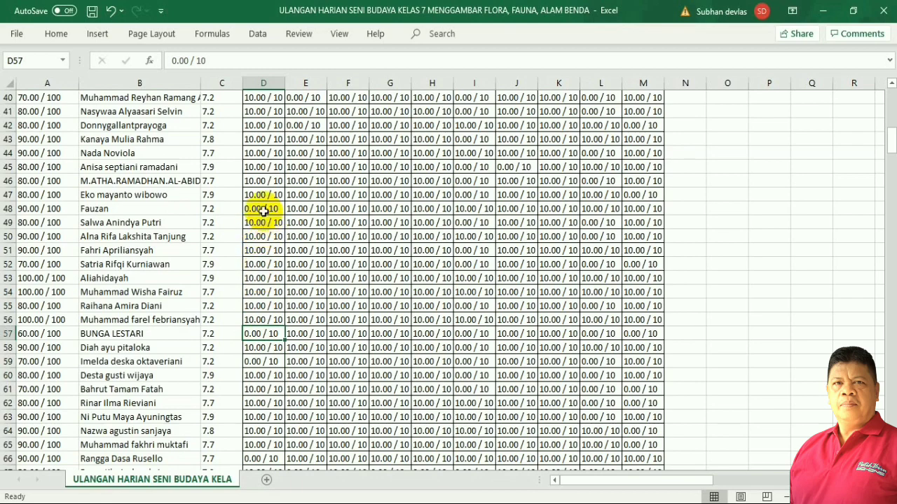
{"action": "left_click", "coordinate": [343, 209]}
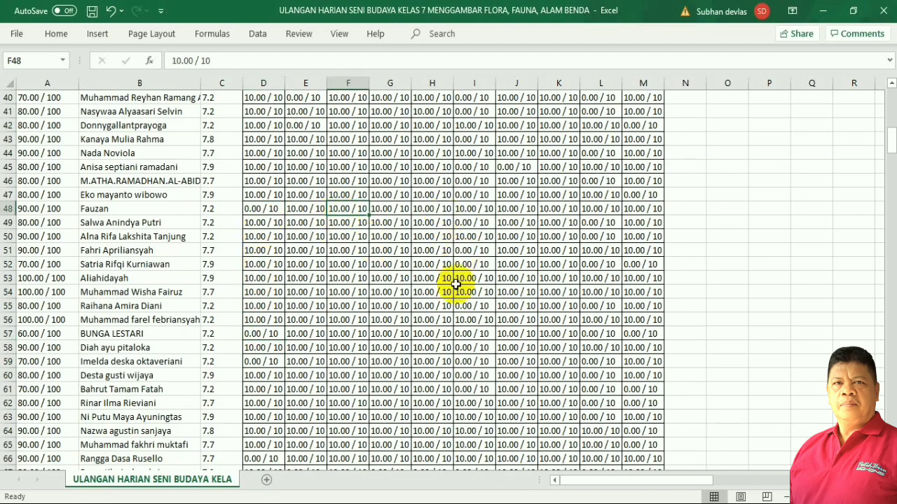
{"action": "scroll", "coordinate": [378, 282], "scroll_direction": "up", "scroll_amount": 13}
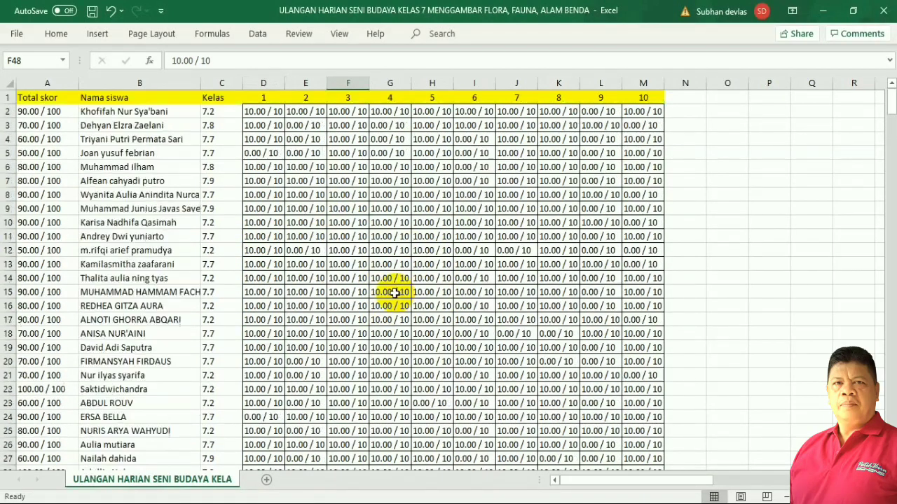
{"action": "left_click", "coordinate": [755, 207]}
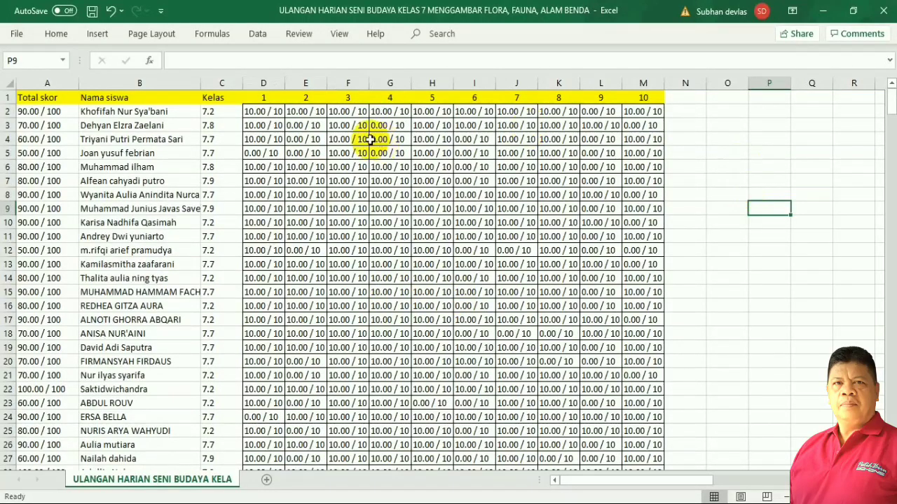
Select the score block from D2 across to column M and down through the student rows.
{"action": "left_click_drag", "start_coordinate": [260, 114], "coordinate": [498, 133]}
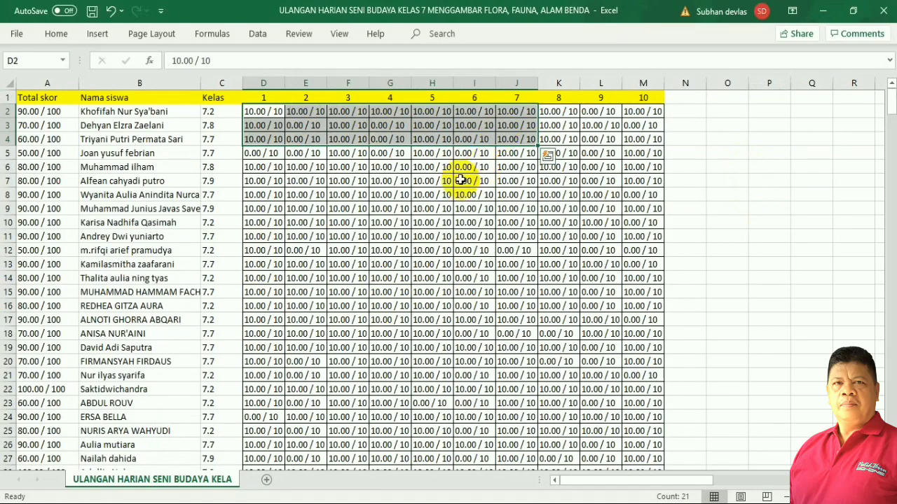
{"action": "left_click", "coordinate": [432, 195]}
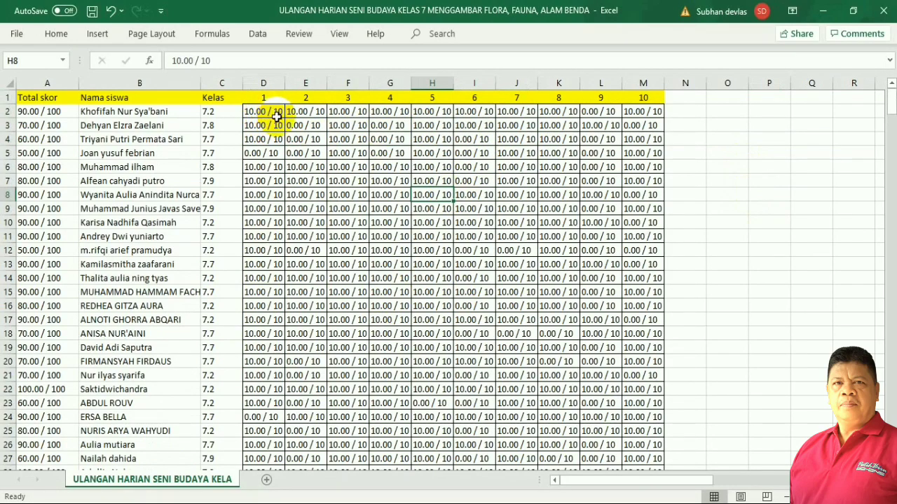
{"action": "left_click", "coordinate": [278, 115]}
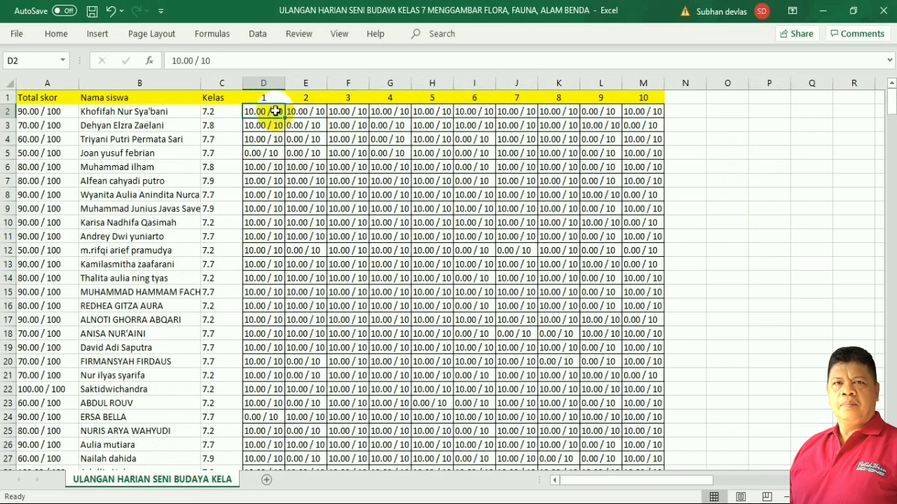
{"action": "left_click", "coordinate": [317, 113]}
{"action": "left_click", "coordinate": [272, 110]}
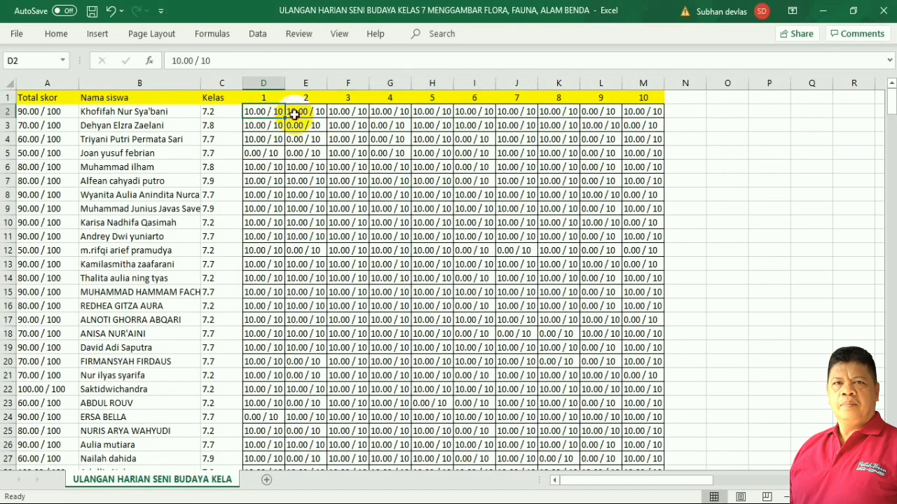
{"action": "left_click_drag", "start_coordinate": [295, 114], "coordinate": [630, 417]}
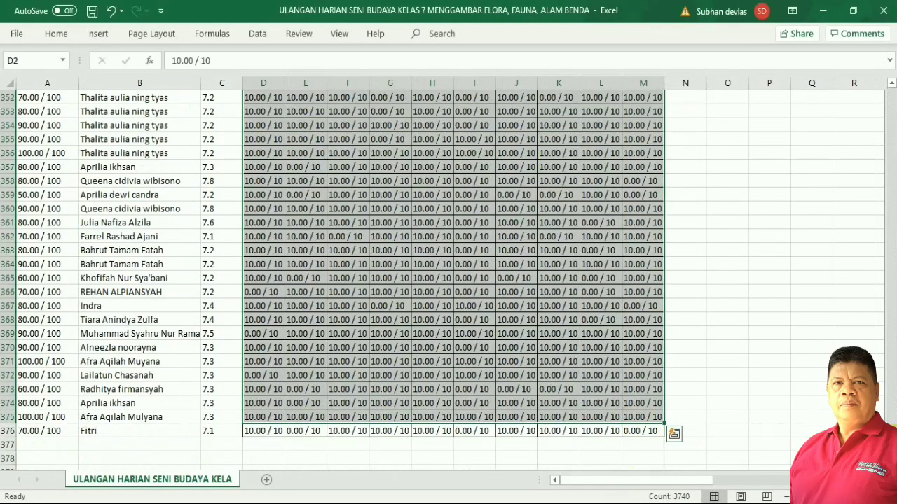
{"action": "scroll", "coordinate": [881, 108], "scroll_direction": "up", "scroll_amount": 20}
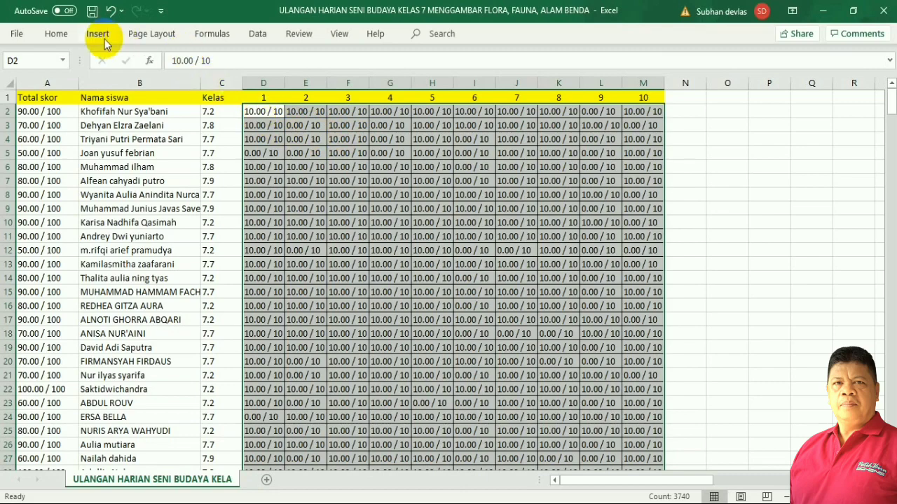
Copy D2's '10.00 / 10' text into Find and Replace's Find what field.
{"action": "left_click", "coordinate": [54, 36]}
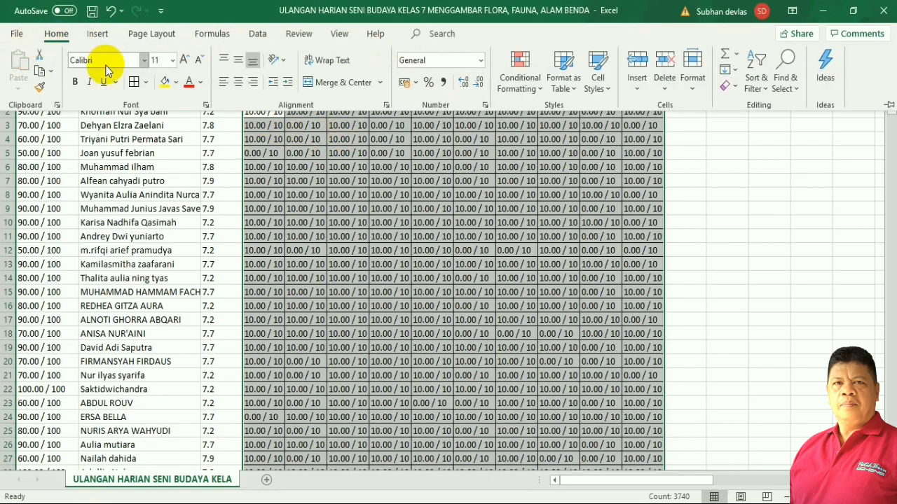
{"action": "left_click", "coordinate": [796, 90]}
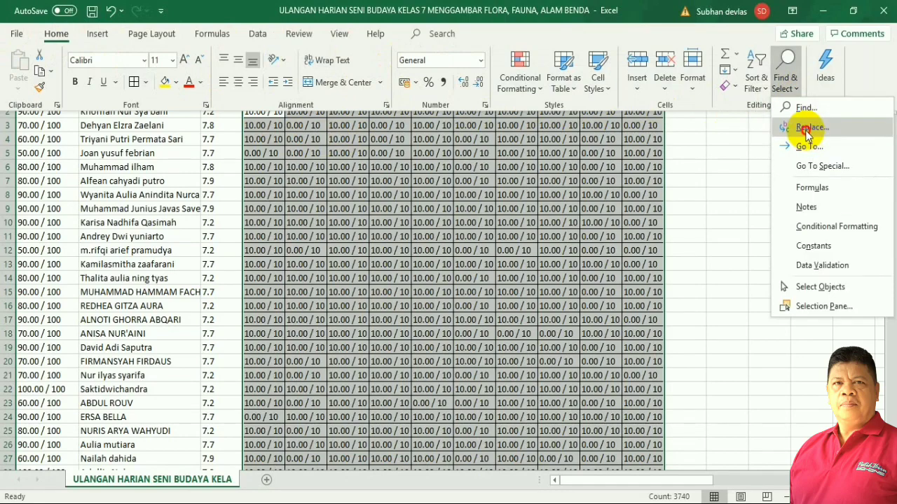
{"action": "left_click", "coordinate": [809, 128]}
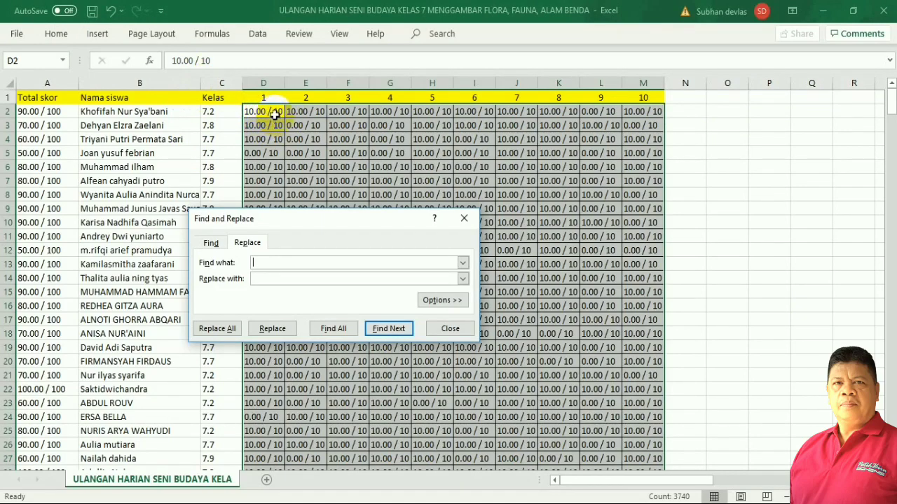
{"action": "left_click_drag", "start_coordinate": [223, 62], "coordinate": [156, 65]}
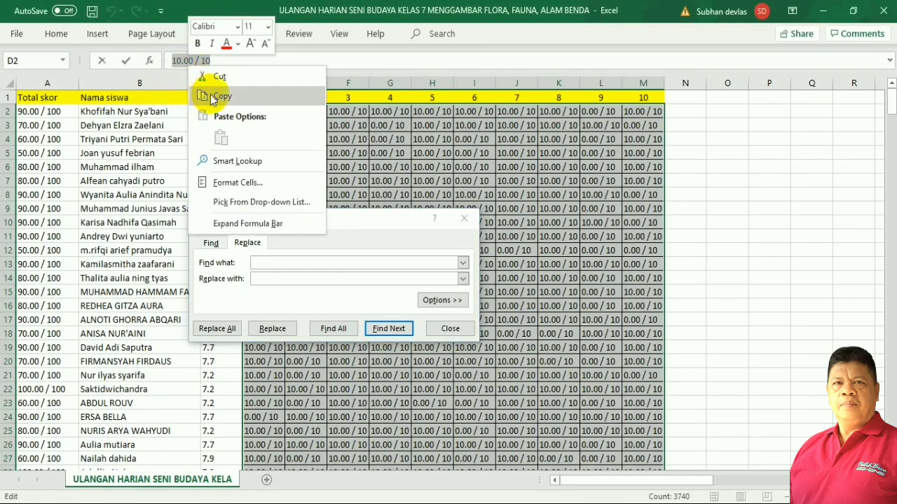
{"action": "left_click", "coordinate": [219, 96]}
{"action": "left_click", "coordinate": [268, 264]}
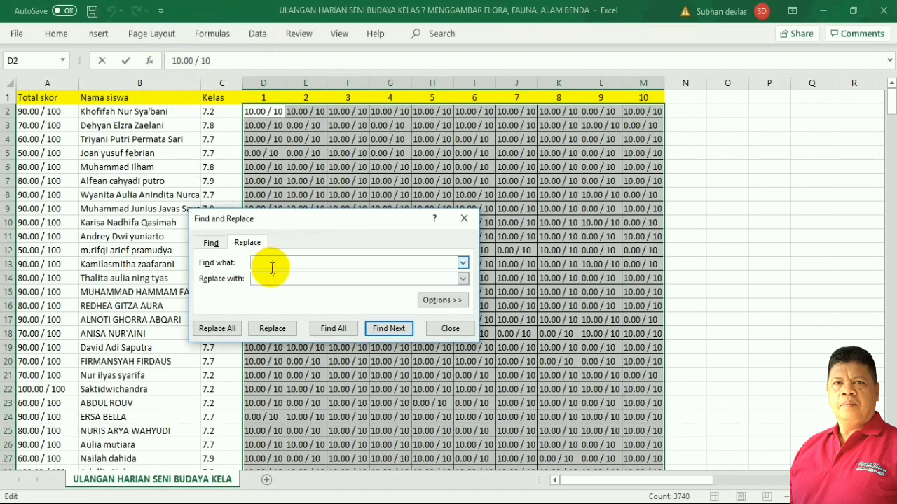
{"action": "right_click", "coordinate": [272, 266]}
{"action": "left_click", "coordinate": [303, 306]}
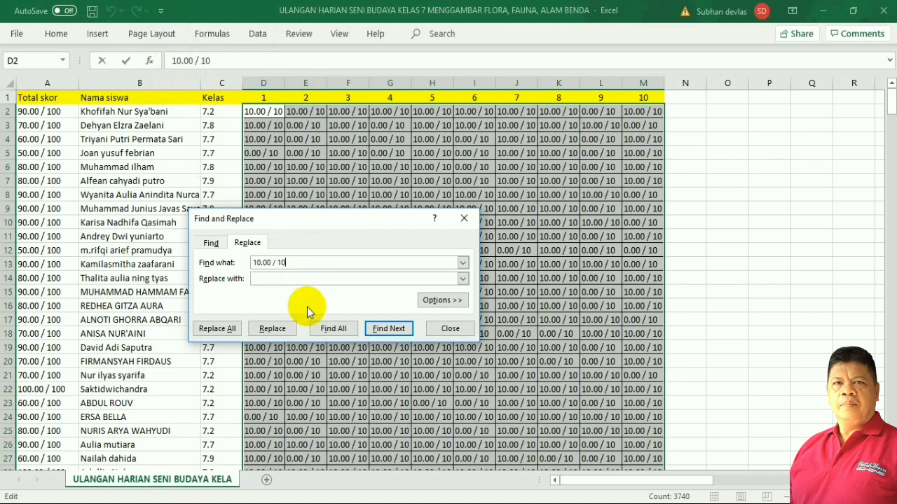
Replace all '10.00 / 10' entries with 10, making 3019 replacements.
{"action": "left_click", "coordinate": [276, 280]}
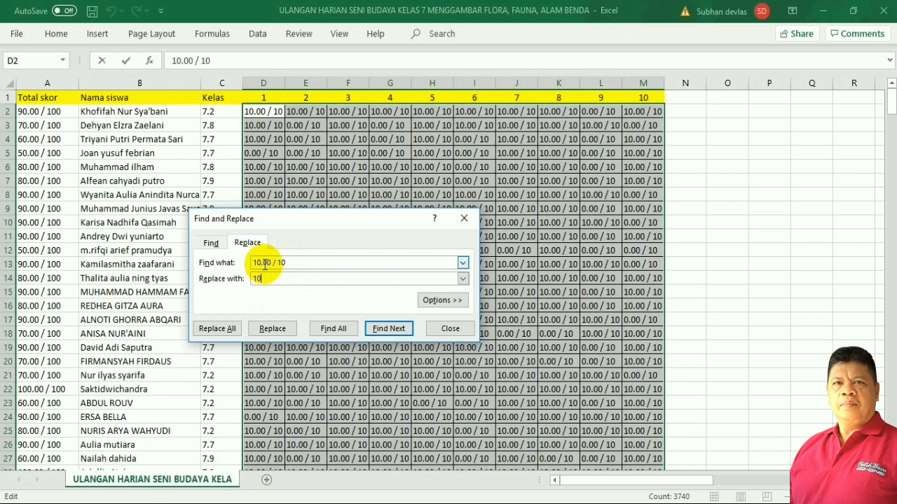
{"action": "left_click", "coordinate": [276, 279]}
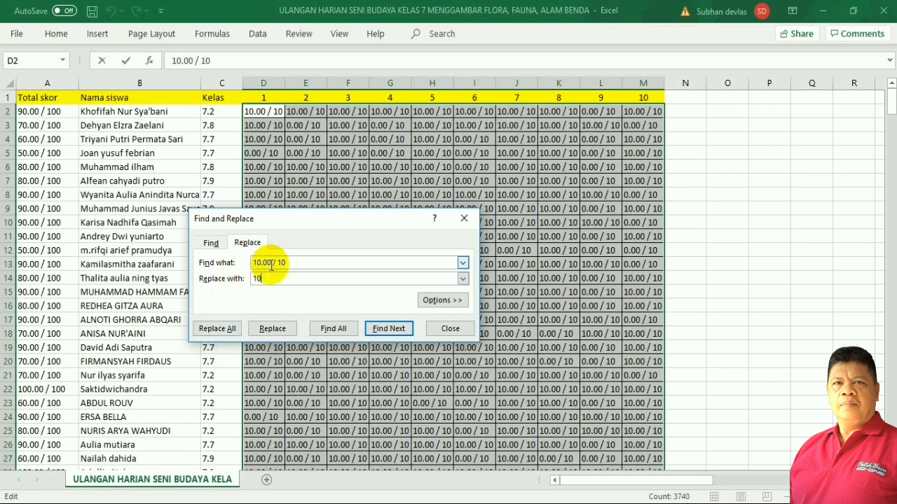
{"action": "left_click", "coordinate": [218, 330]}
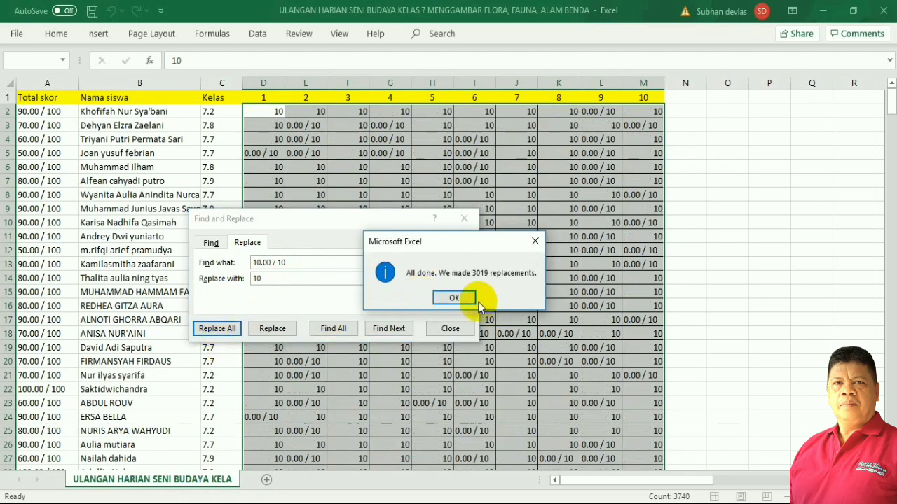
{"action": "left_click", "coordinate": [454, 297]}
{"action": "left_click", "coordinate": [452, 329]}
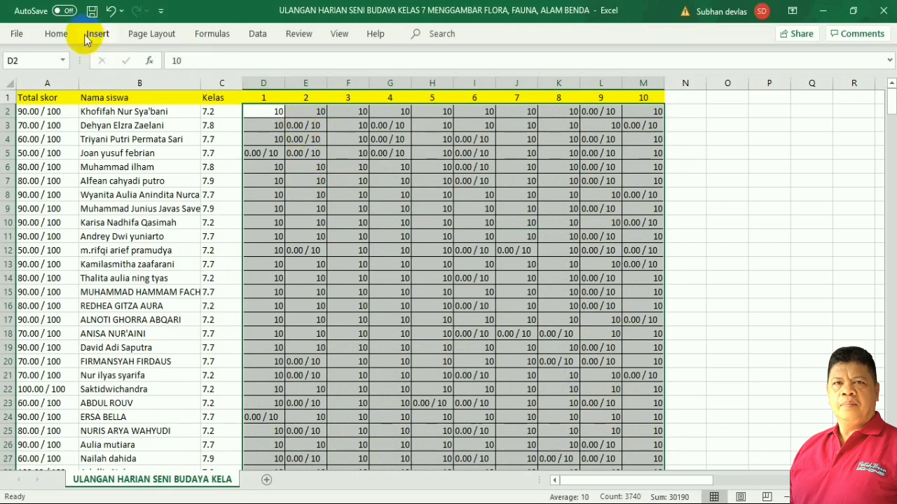
Replace all '0.00 / 10' scores with 0 via Find and Replace, making 721 replacements.
{"action": "left_click", "coordinate": [55, 35]}
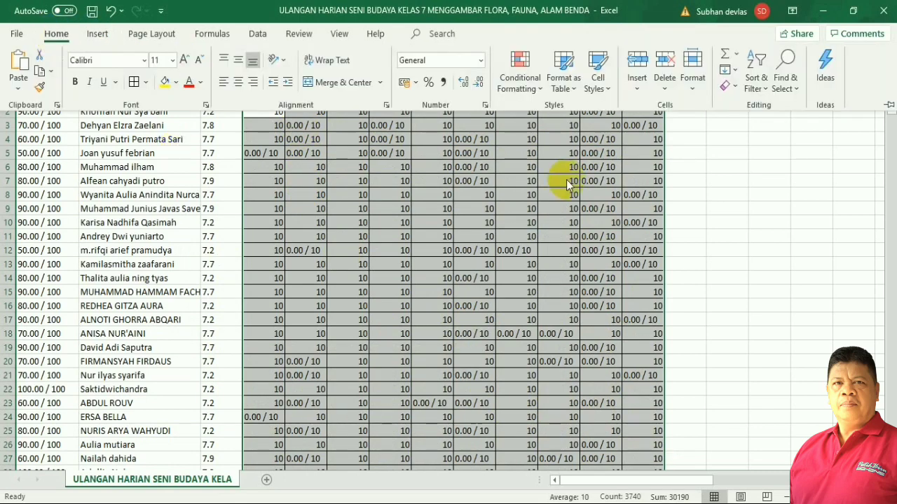
{"action": "left_click", "coordinate": [797, 90]}
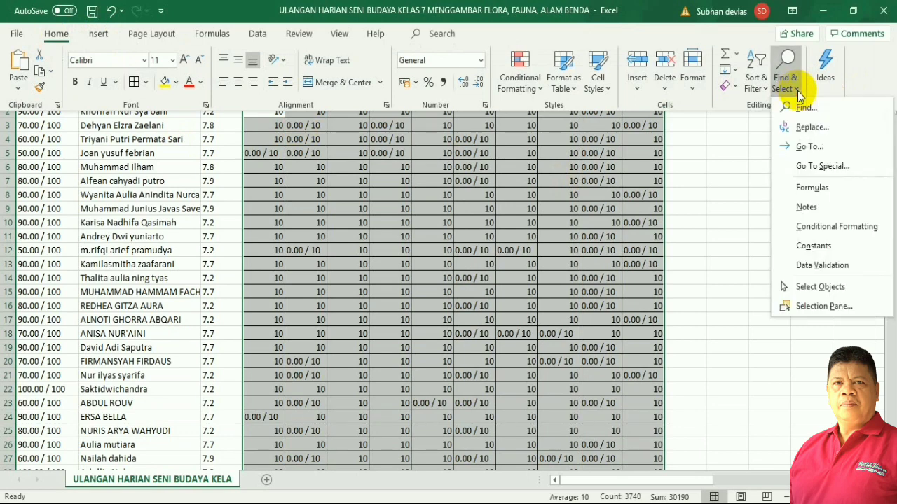
{"action": "left_click", "coordinate": [812, 124]}
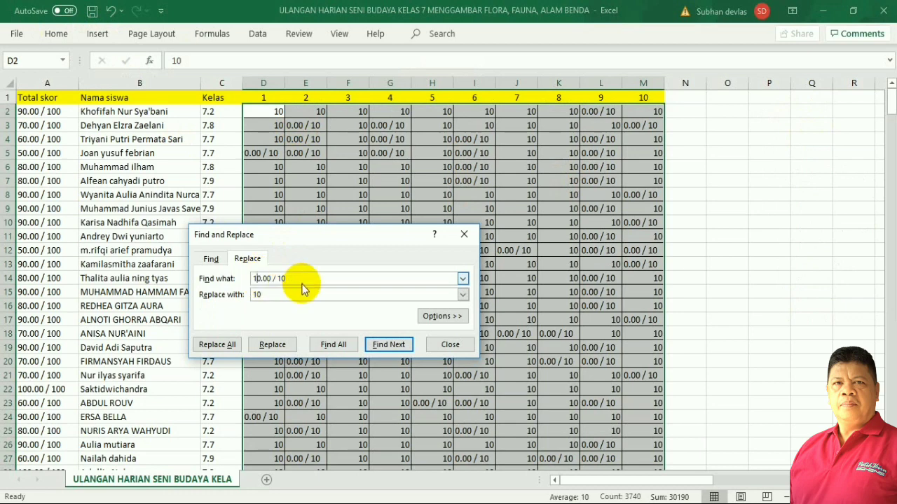
{"action": "left_click", "coordinate": [261, 295]}
{"action": "left_click_drag", "start_coordinate": [261, 294], "coordinate": [246, 297]}
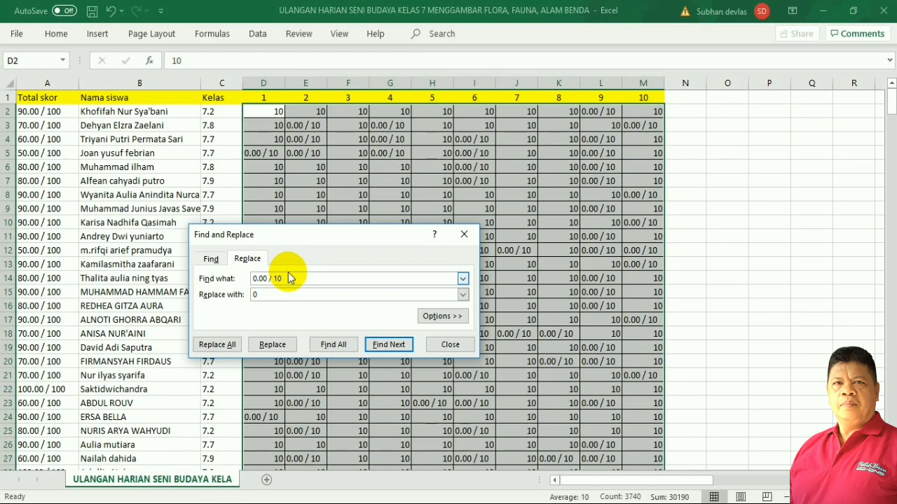
{"action": "left_click", "coordinate": [256, 295]}
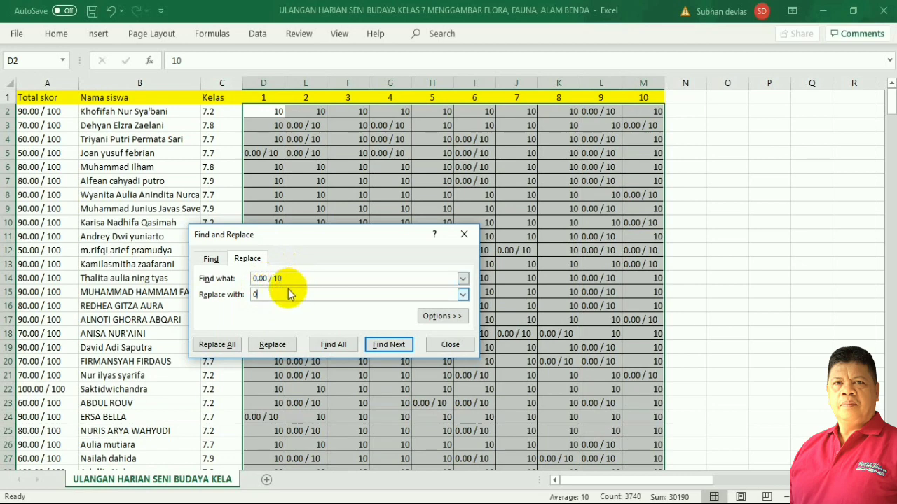
{"action": "left_click", "coordinate": [223, 346]}
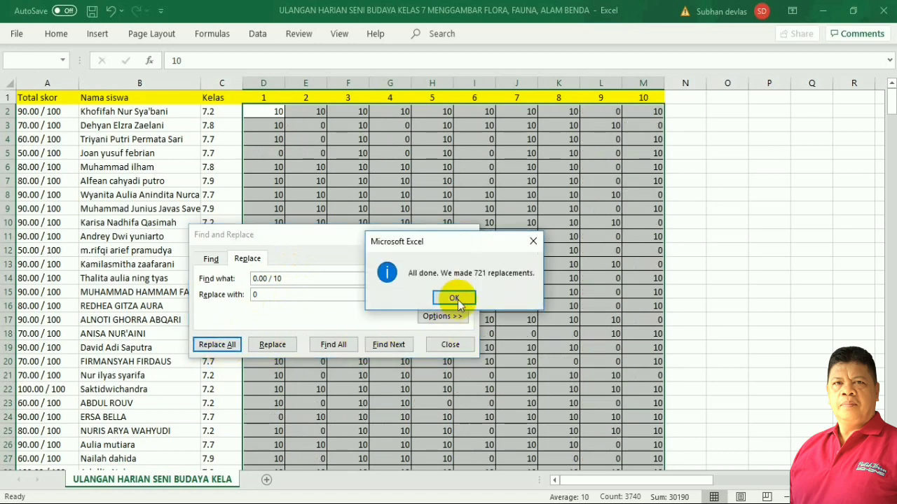
{"action": "left_click", "coordinate": [456, 299]}
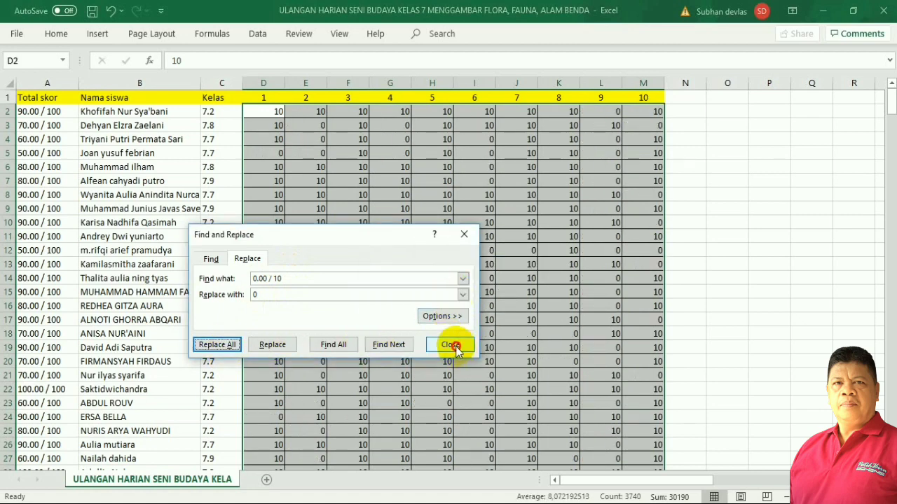
{"action": "left_click", "coordinate": [452, 344]}
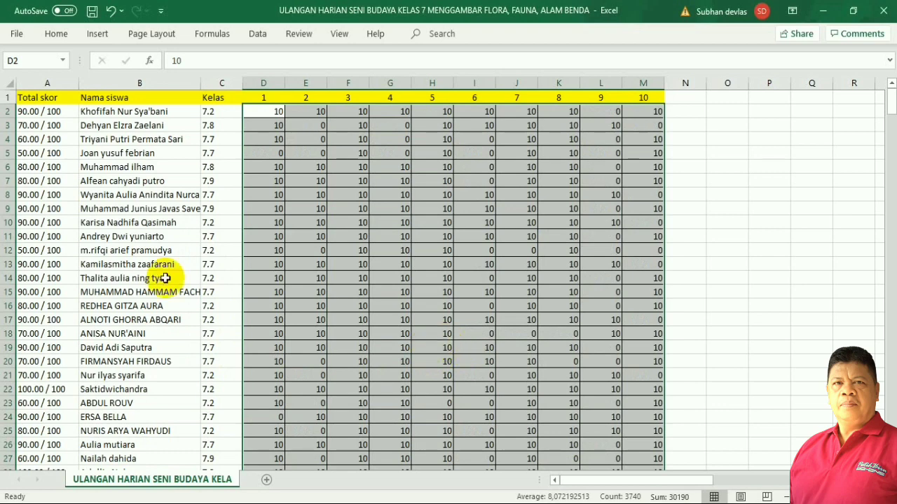
Centre the numeric scores in the grid, then select row 2's ten question scores.
{"action": "left_click", "coordinate": [56, 34]}
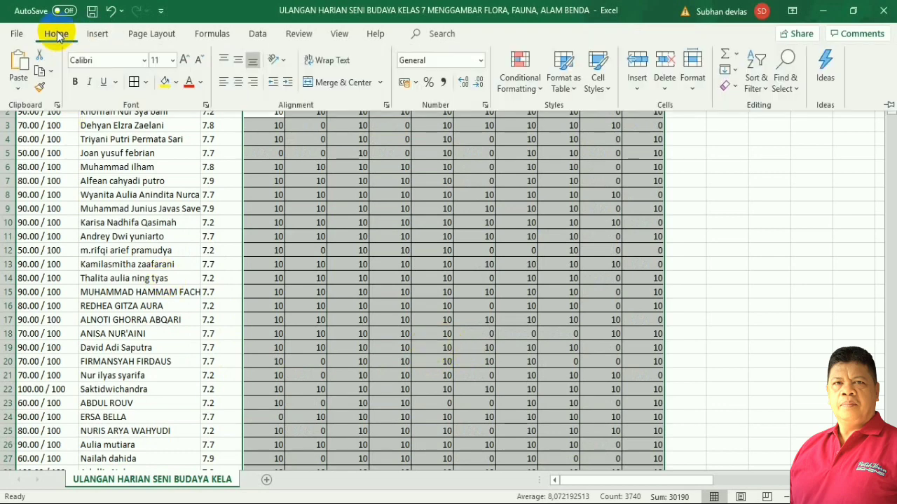
{"action": "left_click", "coordinate": [240, 82]}
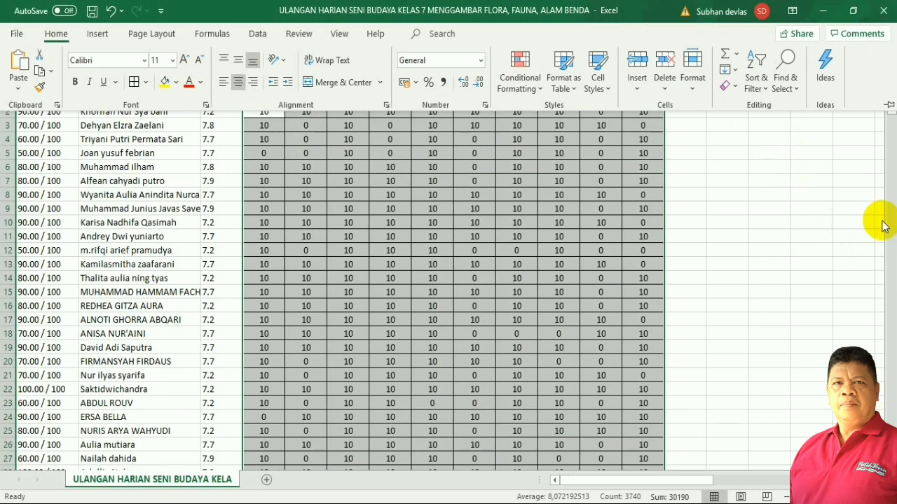
{"action": "left_click", "coordinate": [849, 163]}
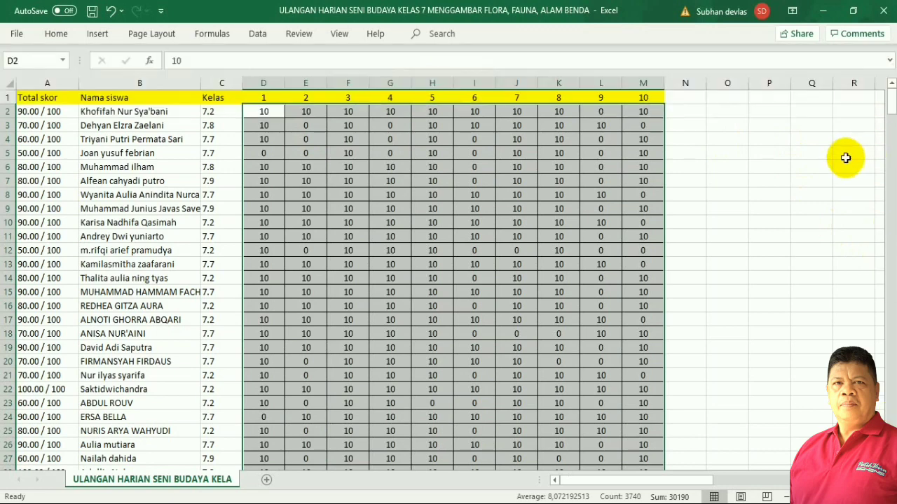
{"action": "left_click", "coordinate": [463, 153]}
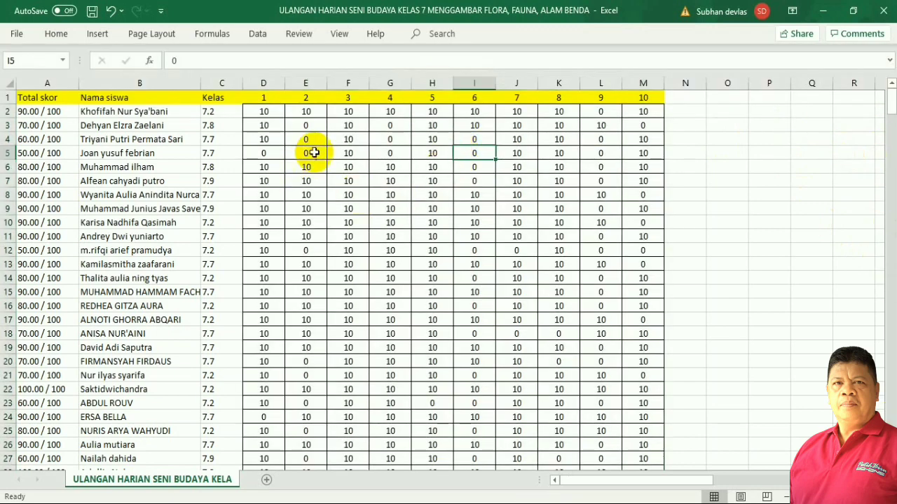
{"action": "left_click", "coordinate": [259, 114]}
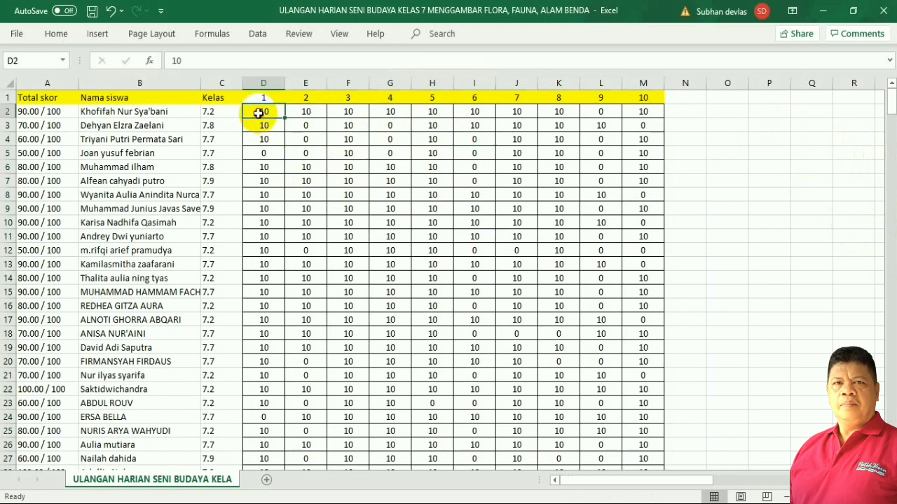
{"action": "left_click_drag", "start_coordinate": [259, 112], "coordinate": [699, 120]}
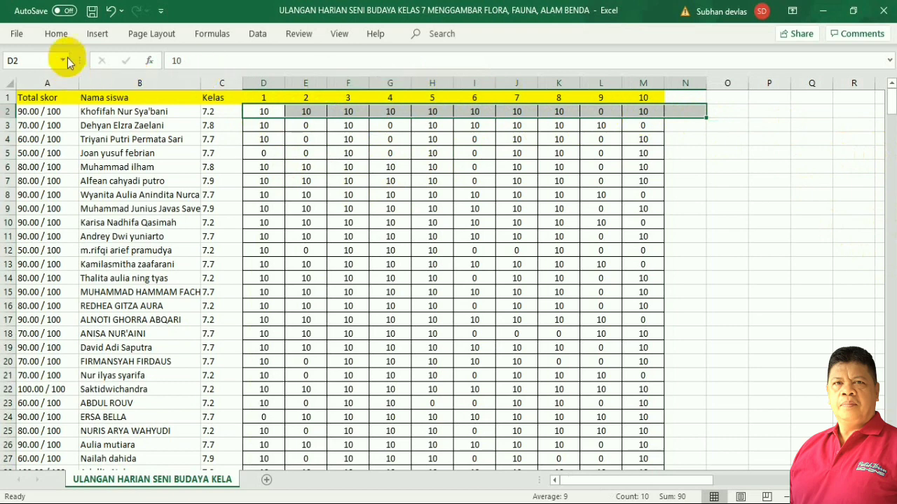
AutoSum D2:M2 into N2 (=SUM(D2:M2), giving 90) and fill it down column N.
{"action": "left_click", "coordinate": [57, 36]}
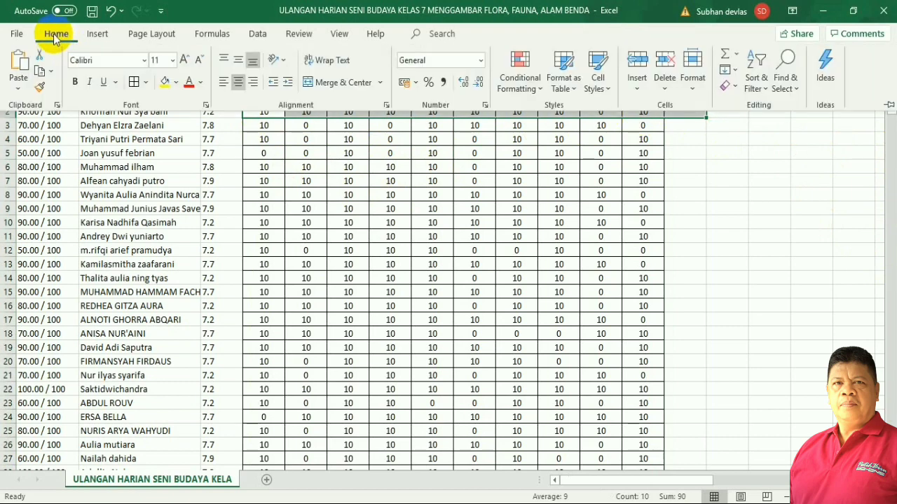
{"action": "left_click", "coordinate": [736, 53]}
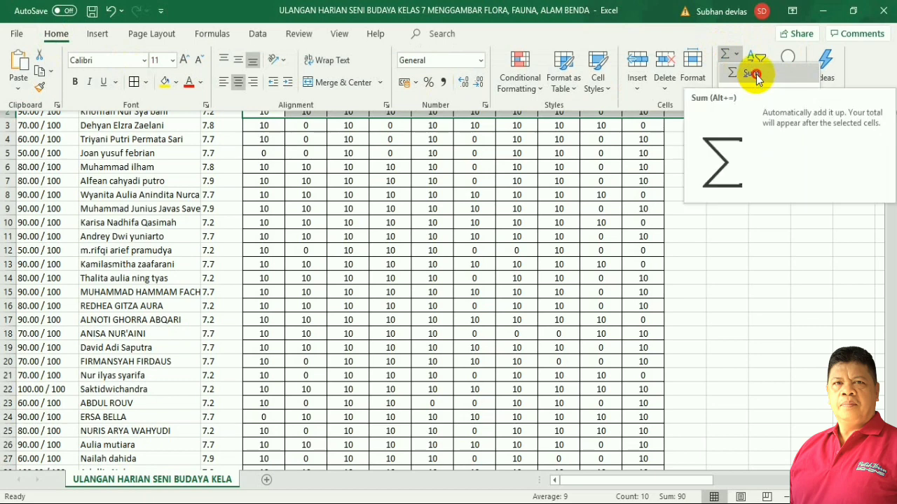
{"action": "left_click", "coordinate": [752, 75]}
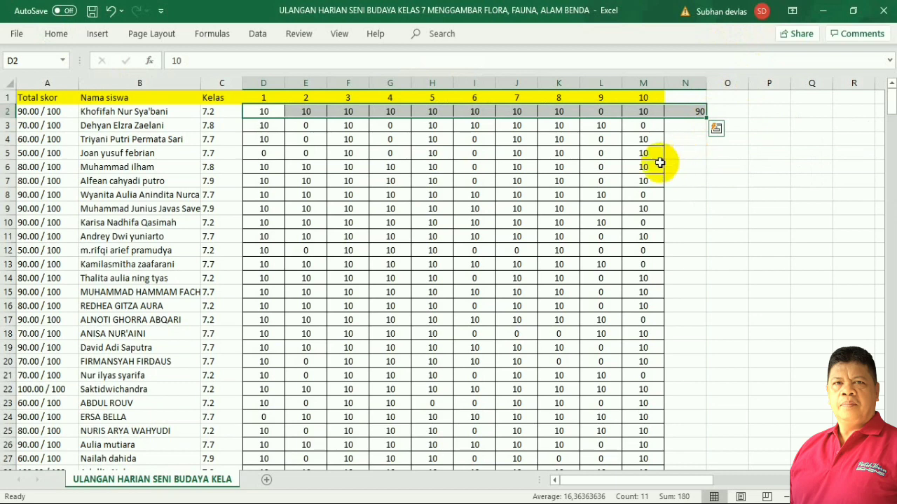
{"action": "left_click", "coordinate": [682, 139]}
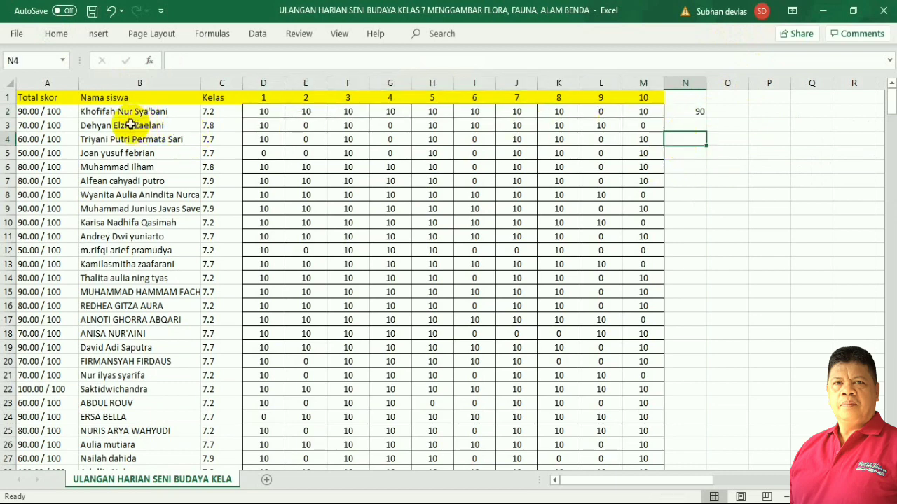
{"action": "left_click", "coordinate": [695, 110]}
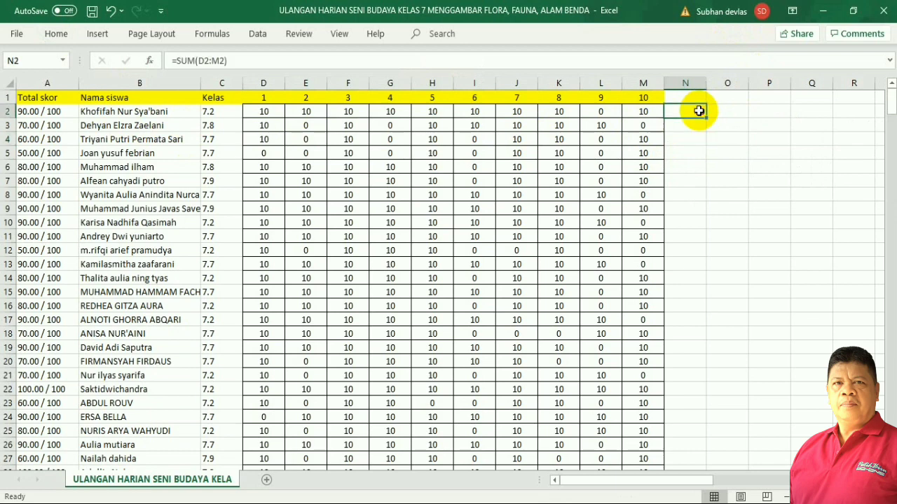
{"action": "left_click", "coordinate": [27, 113]}
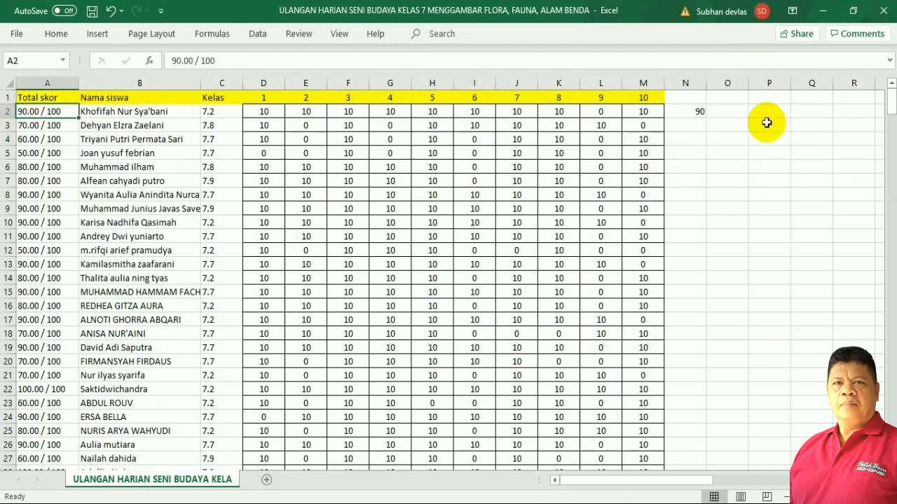
{"action": "left_click", "coordinate": [684, 113]}
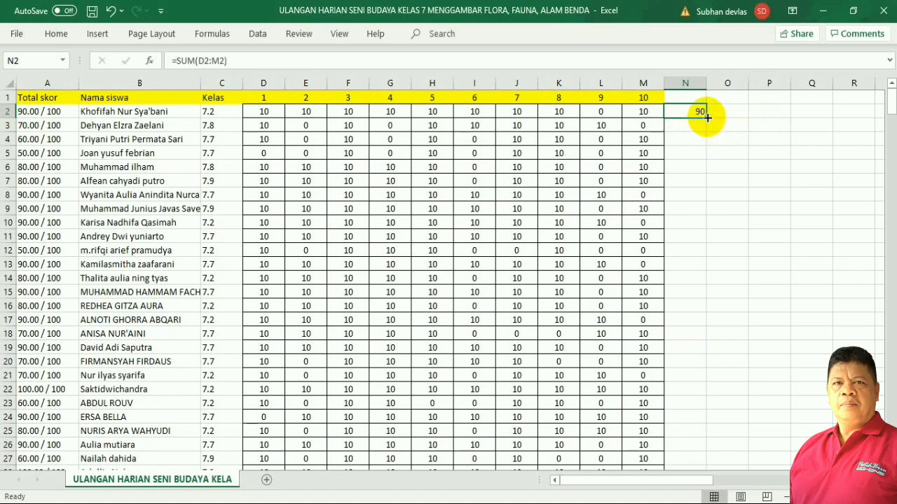
{"action": "left_click_drag", "start_coordinate": [708, 117], "coordinate": [681, 350]}
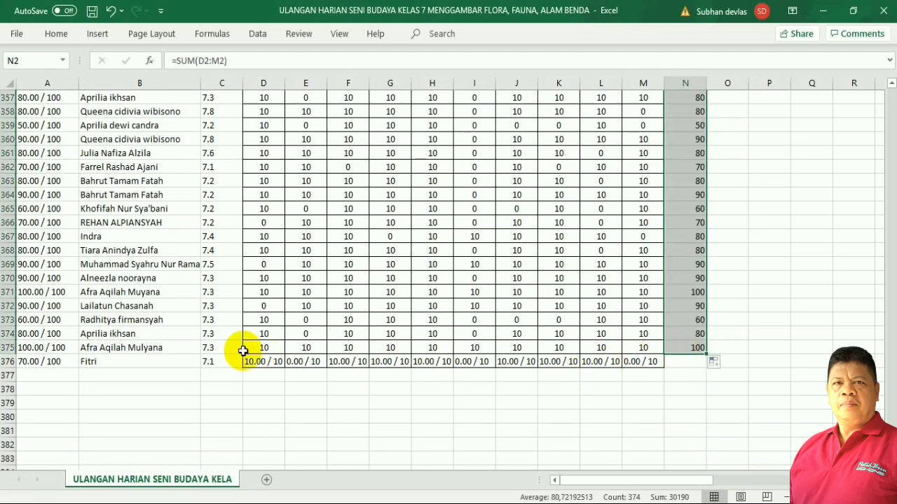
In row 376's scores, replace '10.00 / 10' with 10, making 7 replacements.
{"action": "left_click_drag", "start_coordinate": [260, 359], "coordinate": [638, 361]}
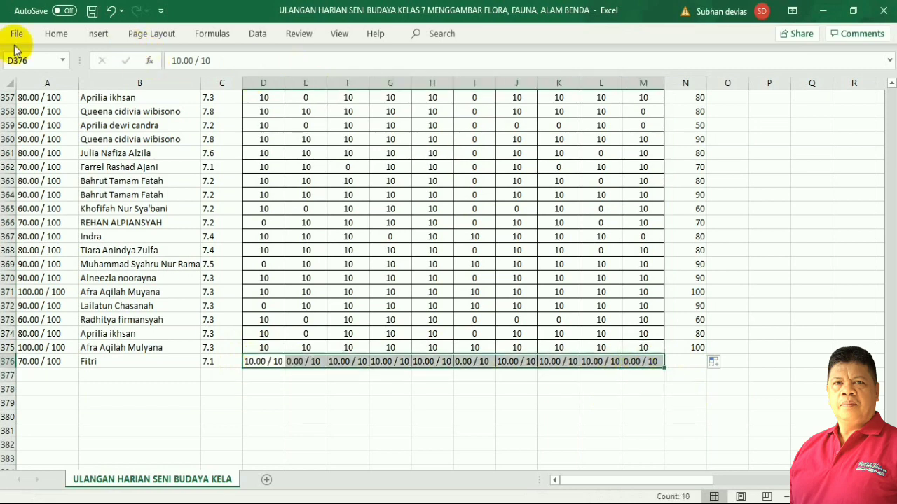
{"action": "left_click", "coordinate": [52, 33]}
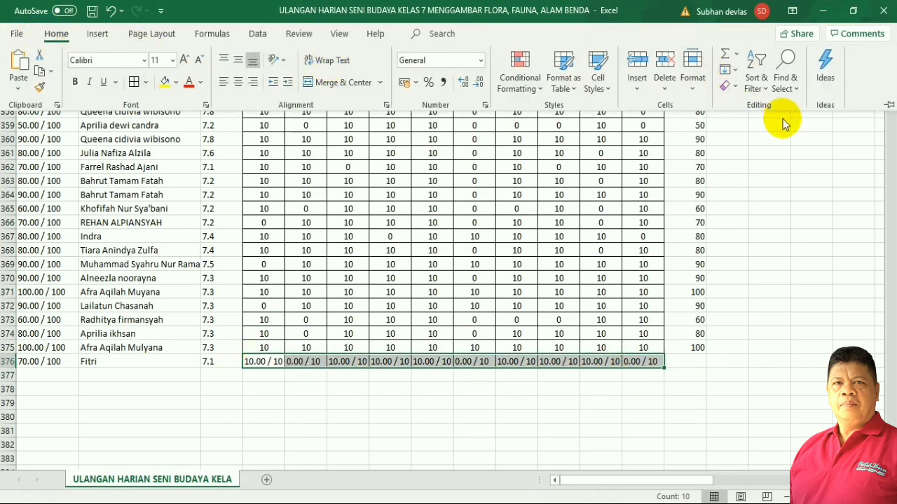
{"action": "left_click", "coordinate": [803, 89]}
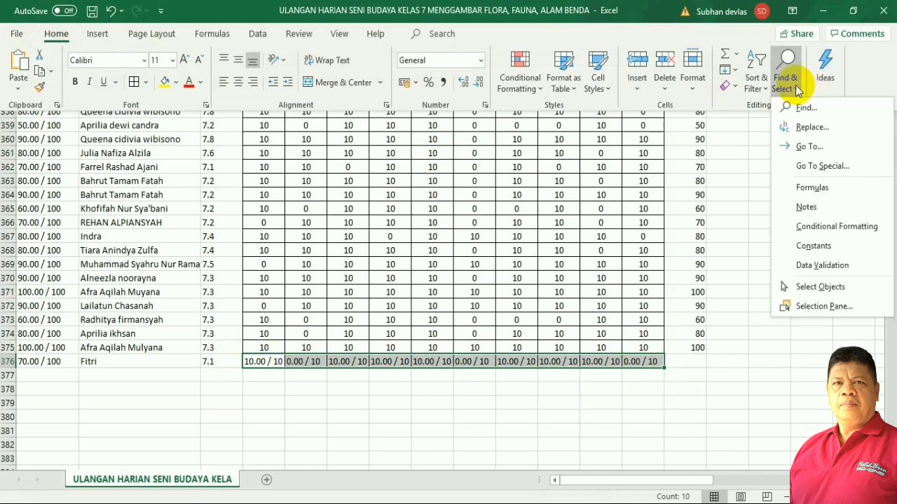
{"action": "left_click", "coordinate": [808, 127]}
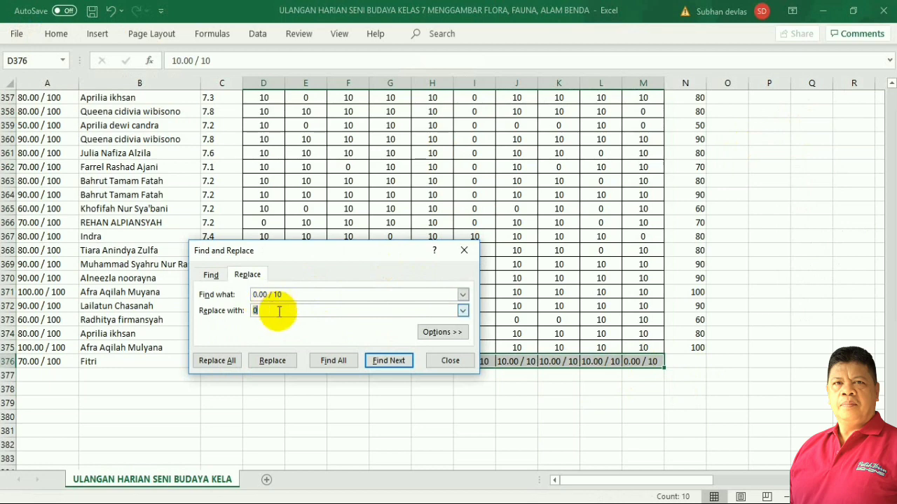
{"action": "left_click", "coordinate": [255, 294]}
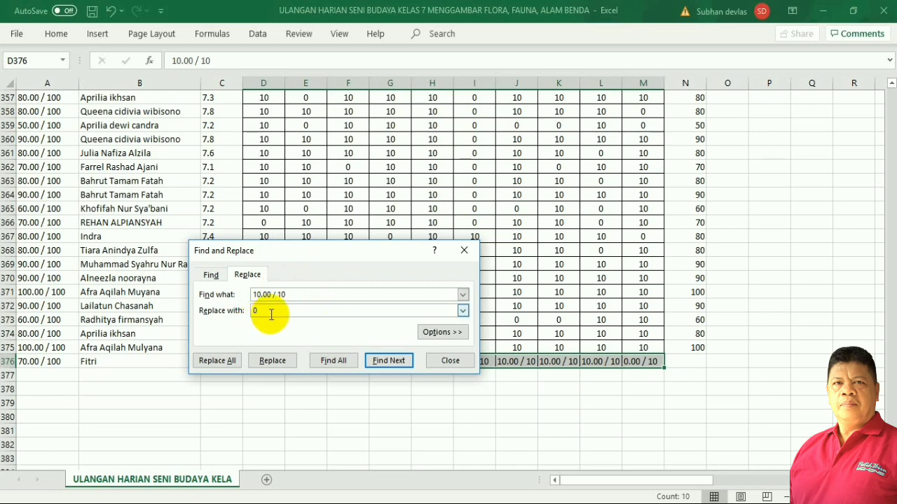
{"action": "left_click", "coordinate": [242, 314]}
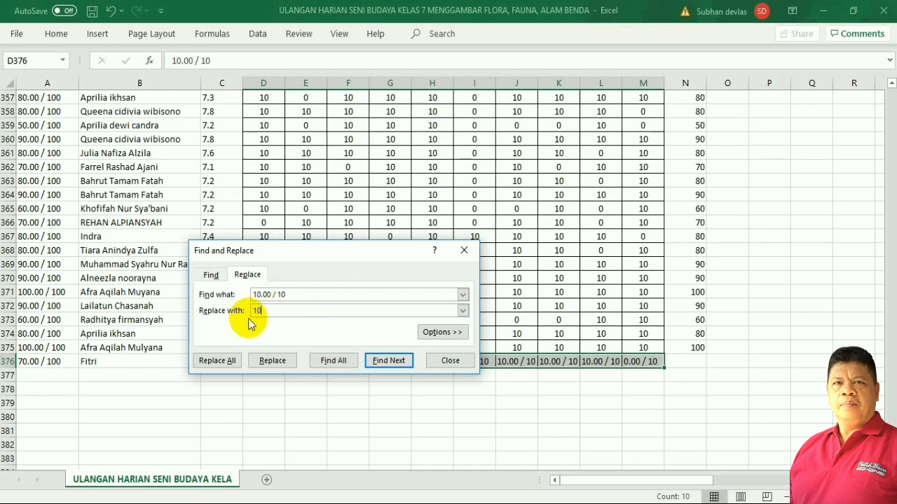
{"action": "type", "text": "10"}
{"action": "left_click", "coordinate": [223, 361]}
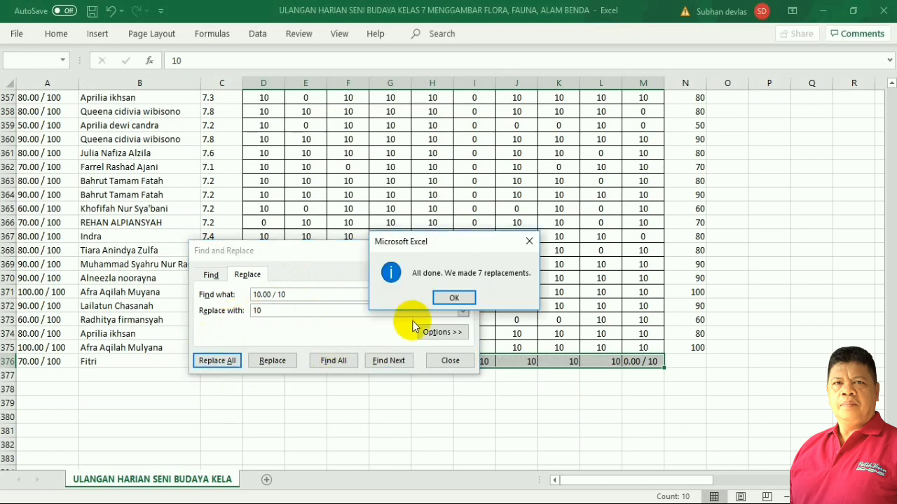
{"action": "left_click", "coordinate": [454, 299]}
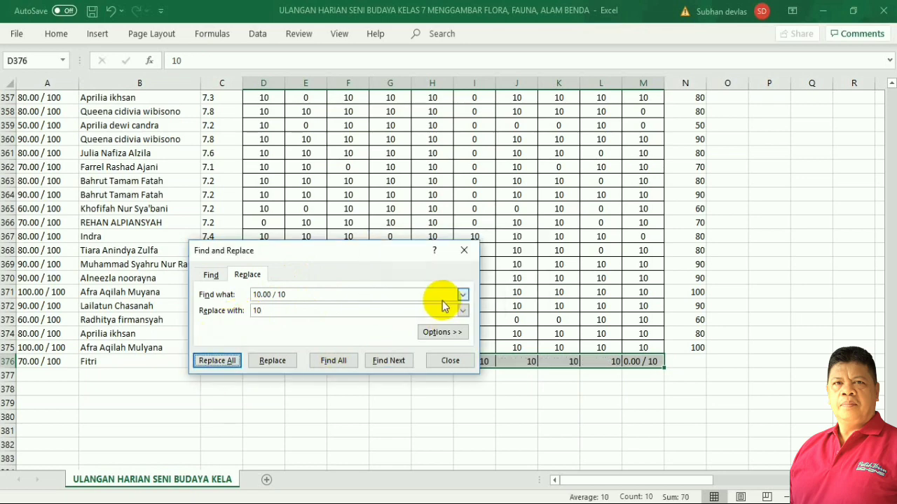
{"action": "left_click", "coordinate": [449, 363]}
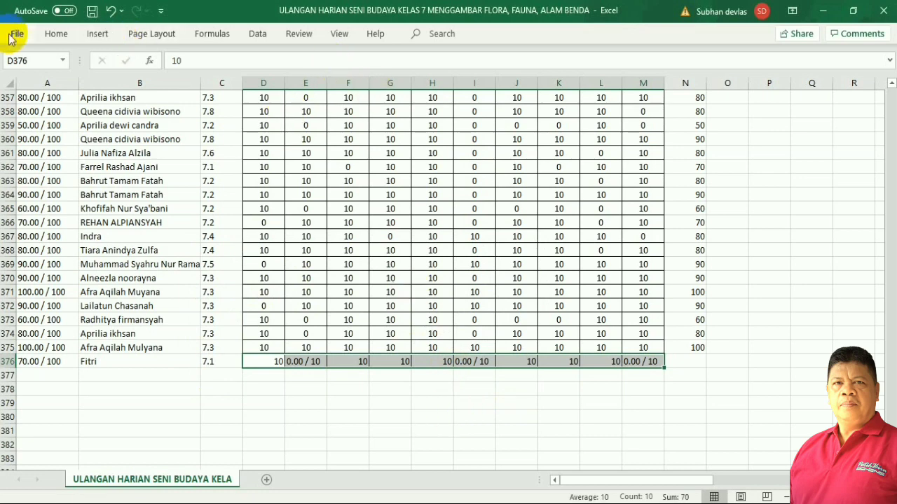
Replace row 376's '0.00 / 10' scores with 0, making 3 replacements.
{"action": "left_click", "coordinate": [44, 36]}
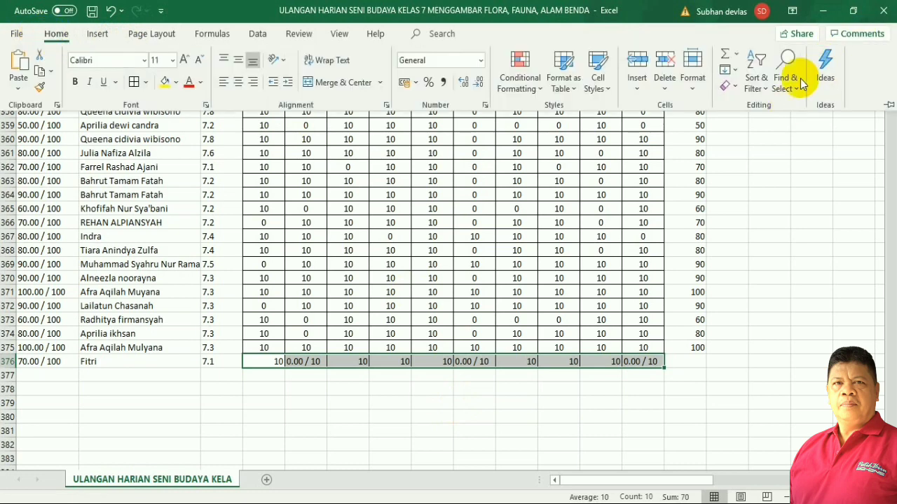
{"action": "left_click", "coordinate": [795, 90]}
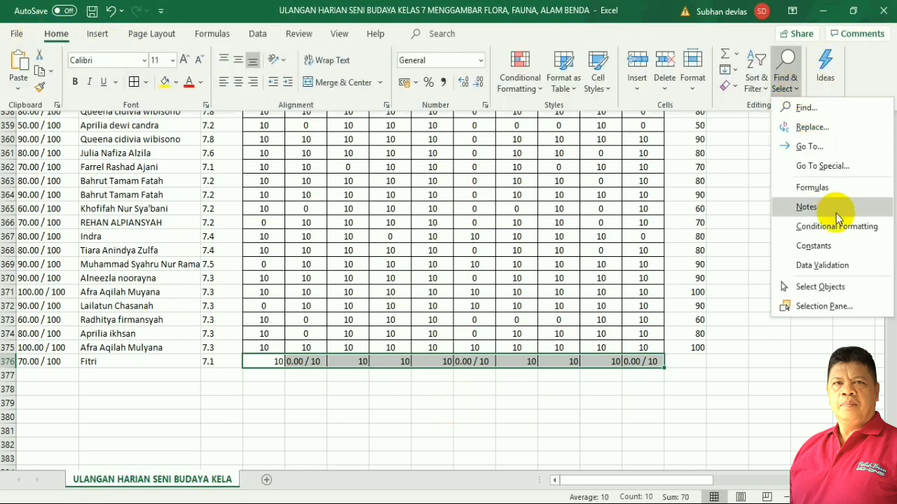
{"action": "left_click", "coordinate": [812, 128]}
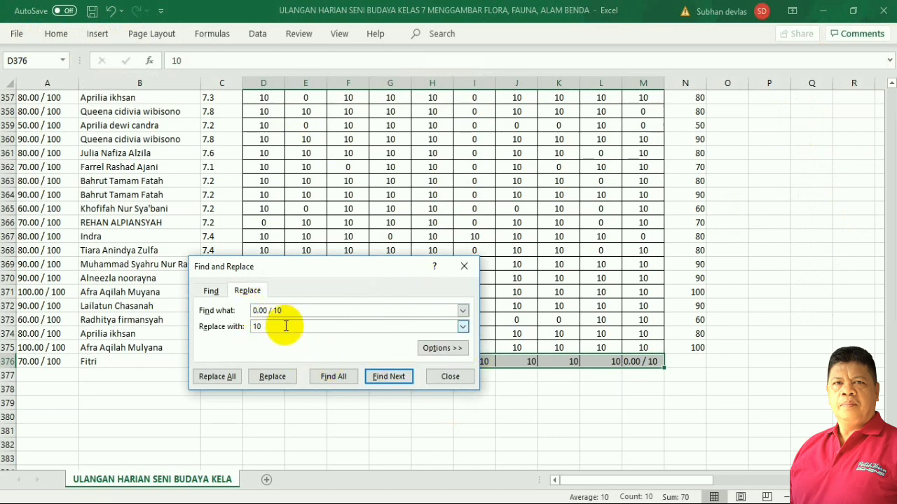
{"action": "left_click", "coordinate": [234, 325]}
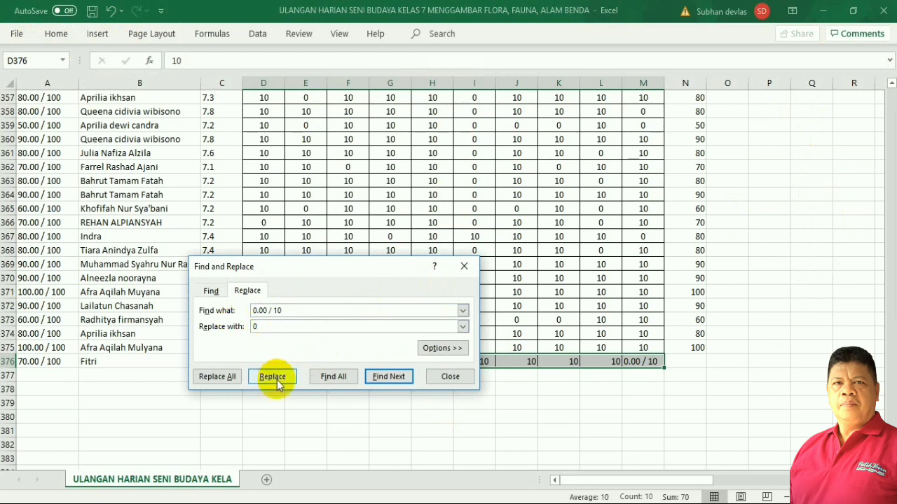
{"action": "left_click", "coordinate": [218, 377]}
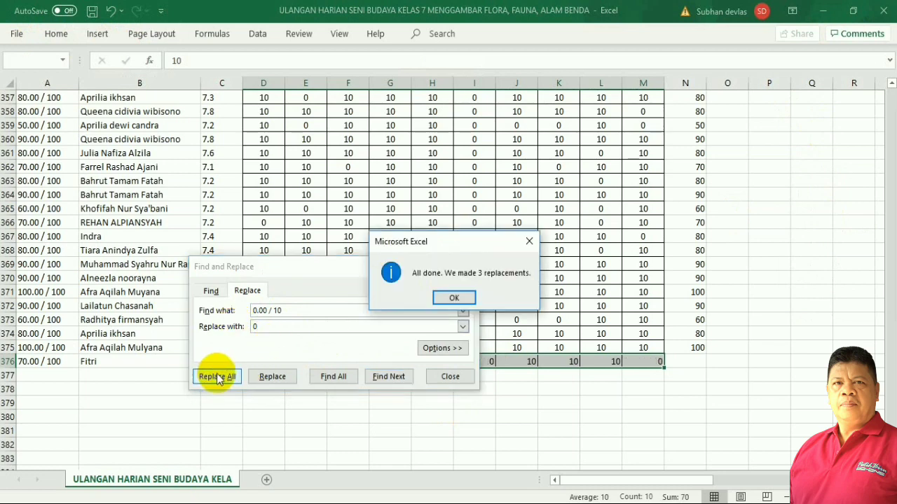
{"action": "left_click", "coordinate": [454, 298]}
{"action": "left_click", "coordinate": [439, 376]}
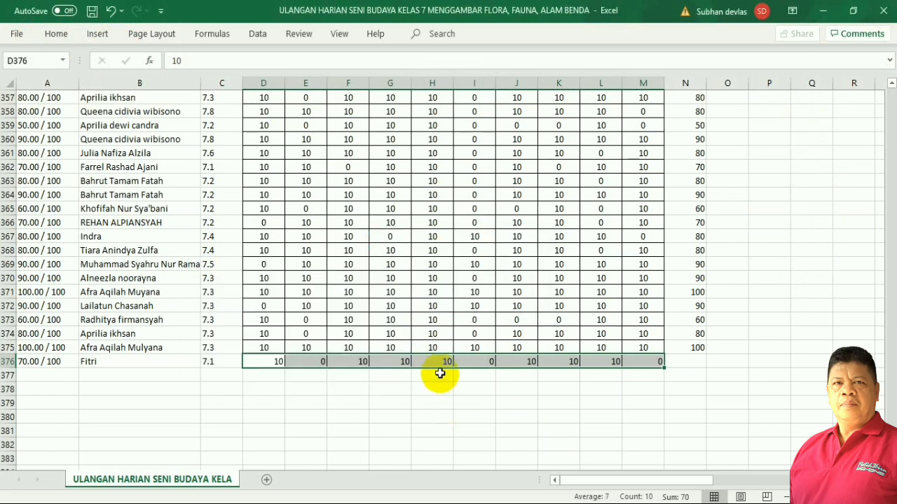
Centre the scores in row 376.
{"action": "left_click", "coordinate": [58, 35]}
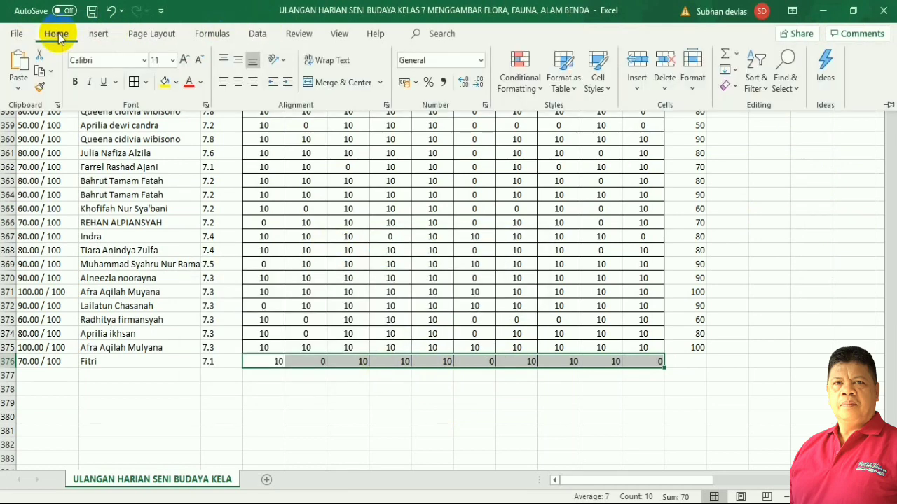
{"action": "left_click", "coordinate": [239, 83]}
{"action": "left_click", "coordinate": [725, 367]}
Extend N375's total formula into N376, showing 70.
{"action": "left_click", "coordinate": [699, 348]}
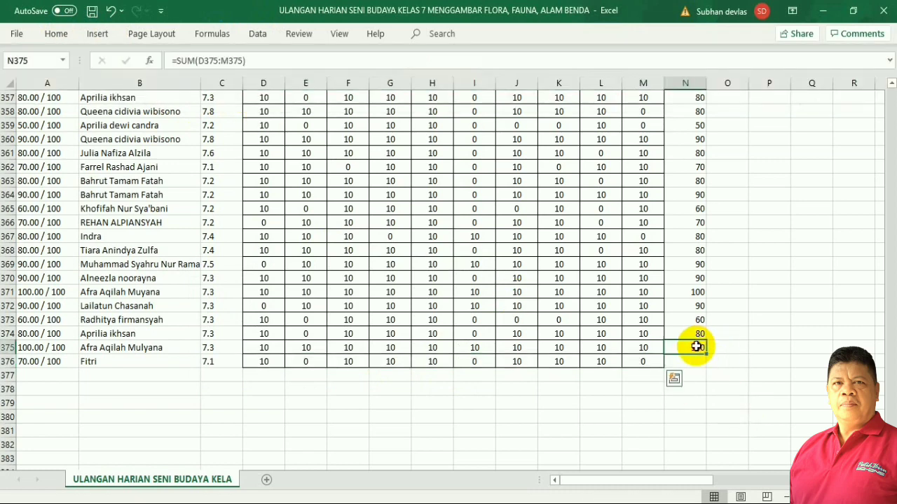
{"action": "left_click_drag", "start_coordinate": [706, 363], "coordinate": [706, 363]}
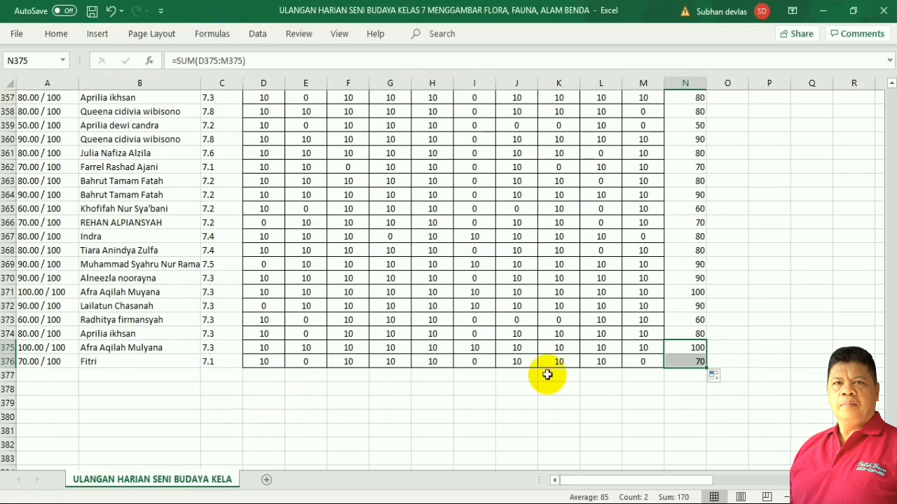
{"action": "left_click_drag", "start_coordinate": [890, 448], "coordinate": [491, 280]}
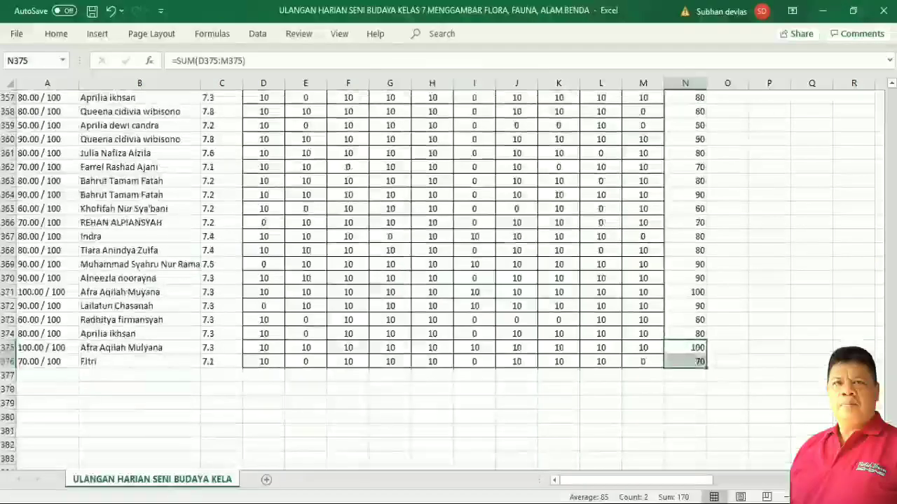
{"action": "left_click", "coordinate": [31, 367]}
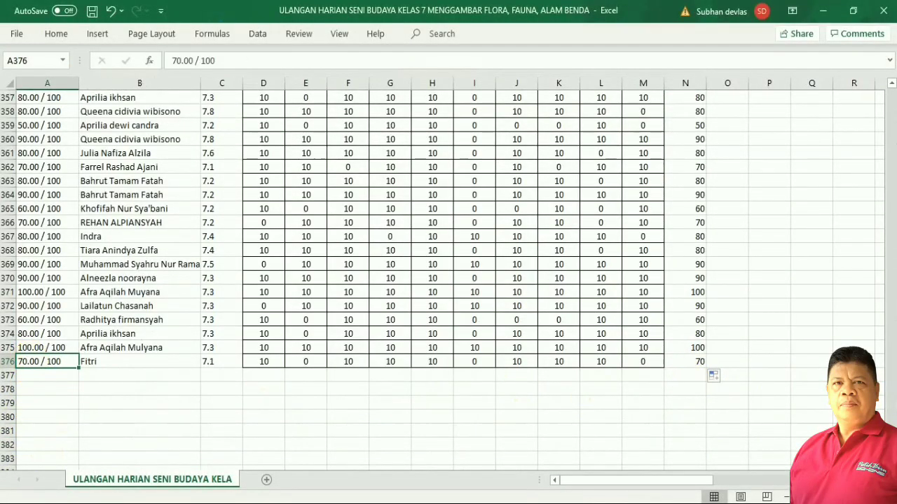
{"action": "left_click_drag", "start_coordinate": [890, 336], "coordinate": [861, 76]}
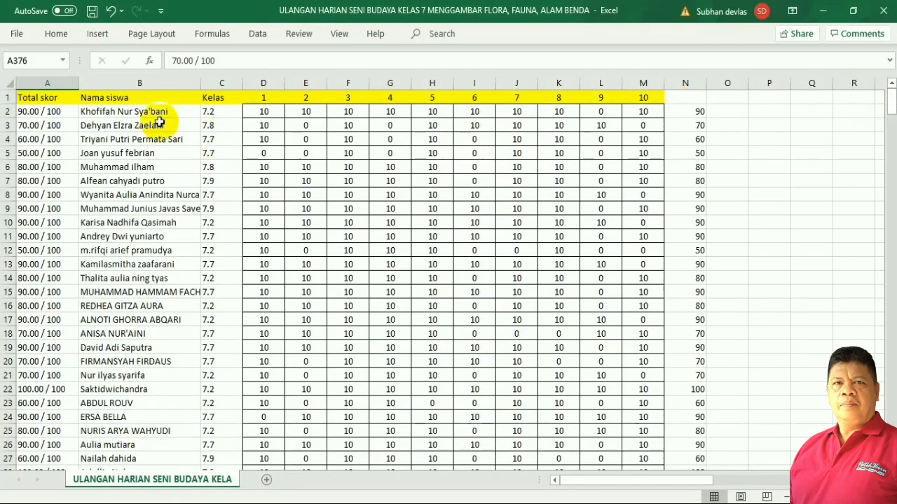
Select the table A2:N376, then just the column N totals from N2 to N376.
{"action": "left_click_drag", "start_coordinate": [45, 112], "coordinate": [672, 393]}
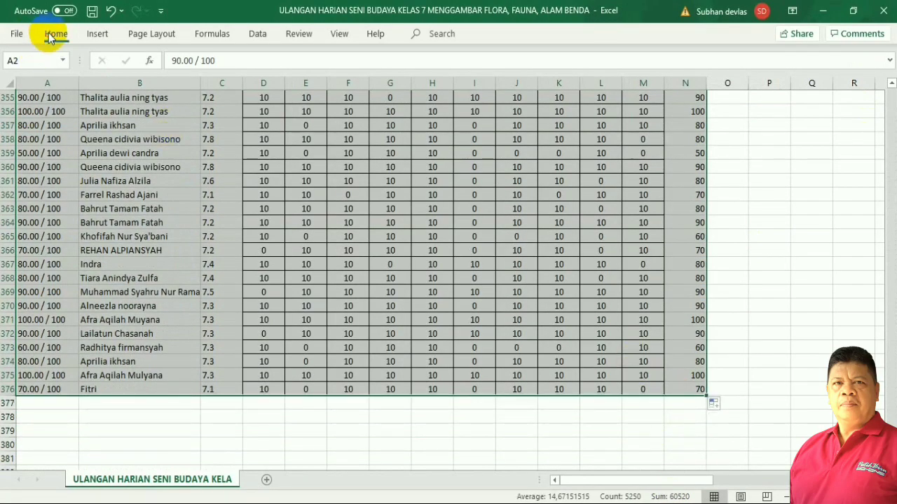
{"action": "left_click", "coordinate": [53, 35]}
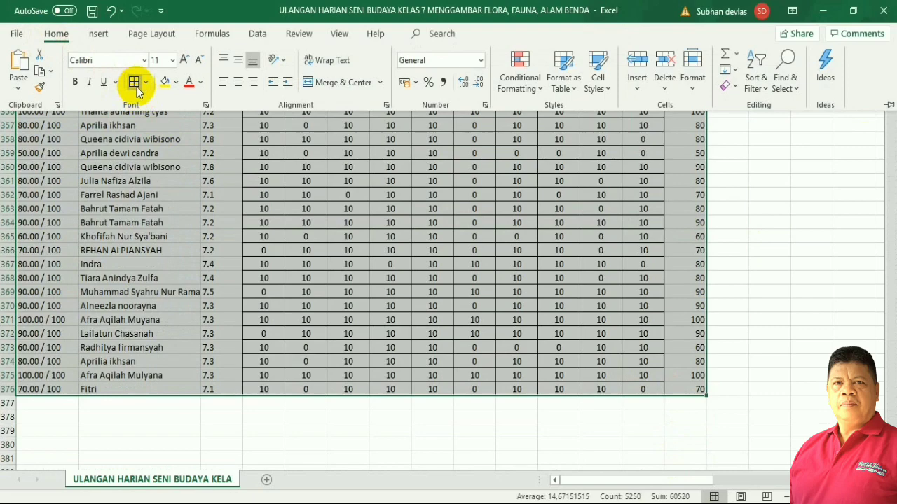
{"action": "scroll", "coordinate": [725, 227], "scroll_direction": "up", "scroll_amount": 20}
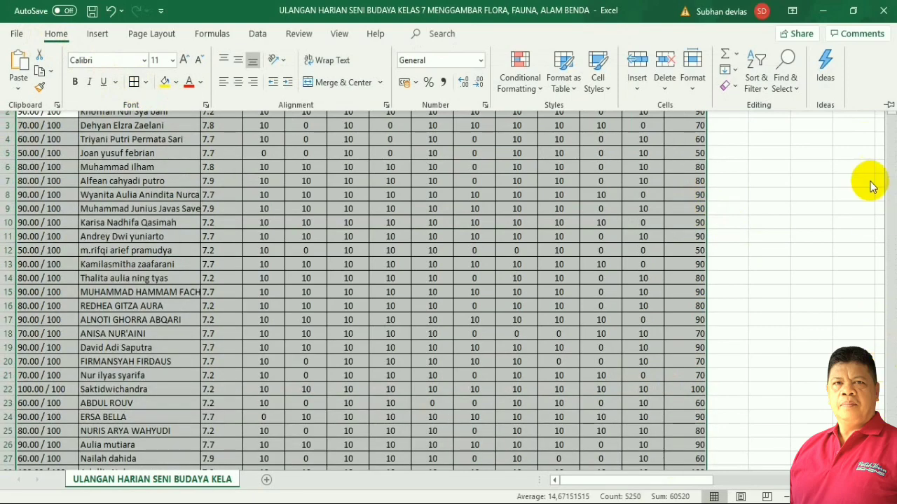
{"action": "left_click", "coordinate": [866, 187]}
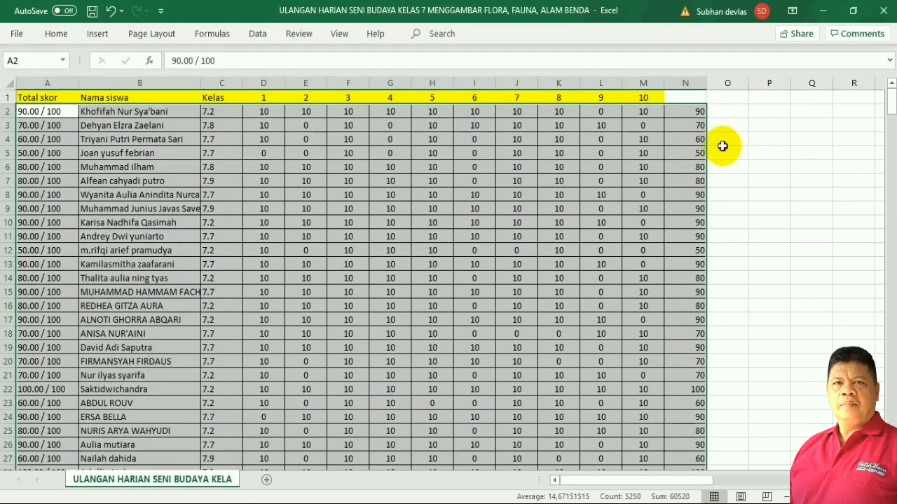
{"action": "left_click_drag", "start_coordinate": [684, 112], "coordinate": [699, 438]}
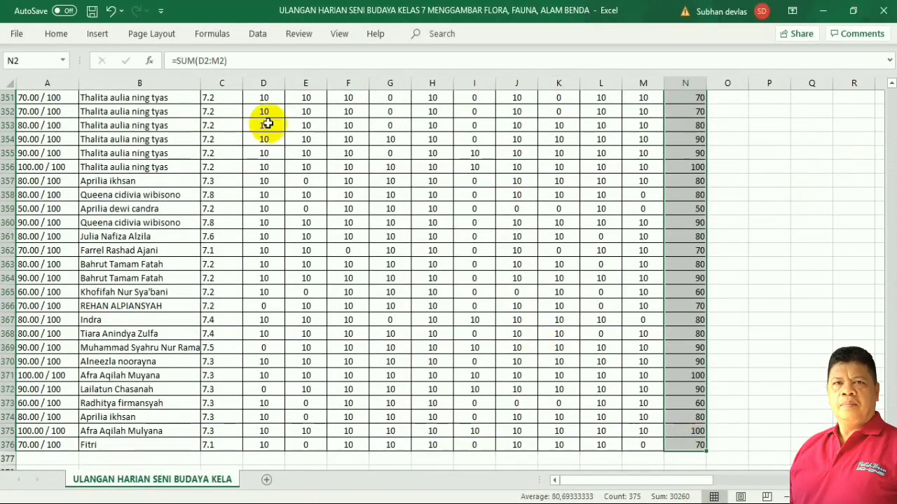
Apply bold, centre alignment and a blue fill to the N2:N376 totals.
{"action": "left_click", "coordinate": [56, 34]}
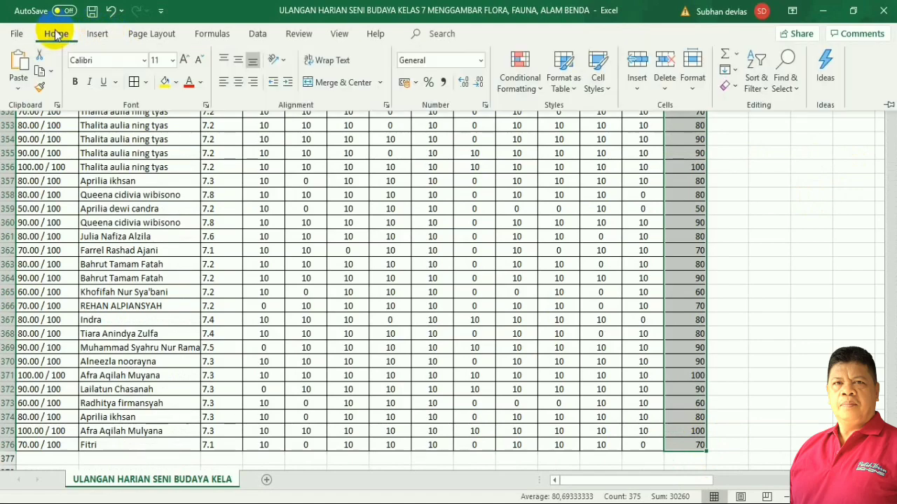
{"action": "left_click", "coordinate": [76, 81]}
{"action": "left_click", "coordinate": [234, 84]}
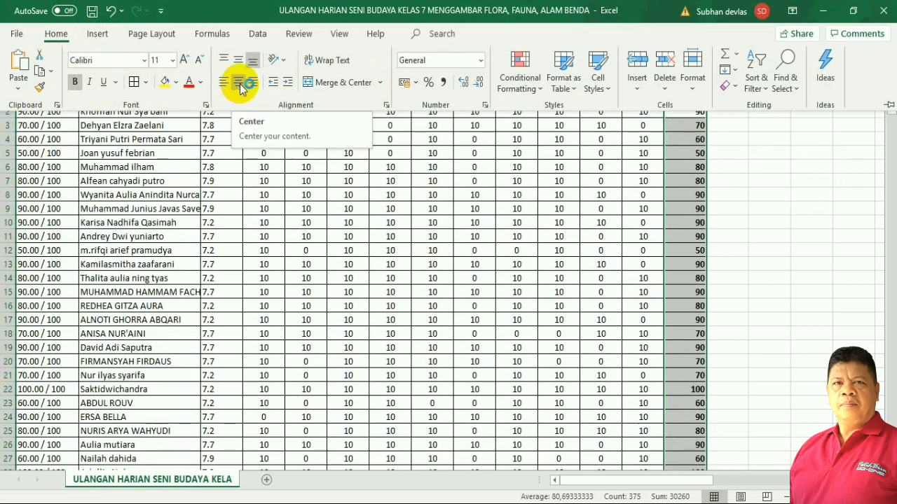
{"action": "left_click", "coordinate": [240, 84]}
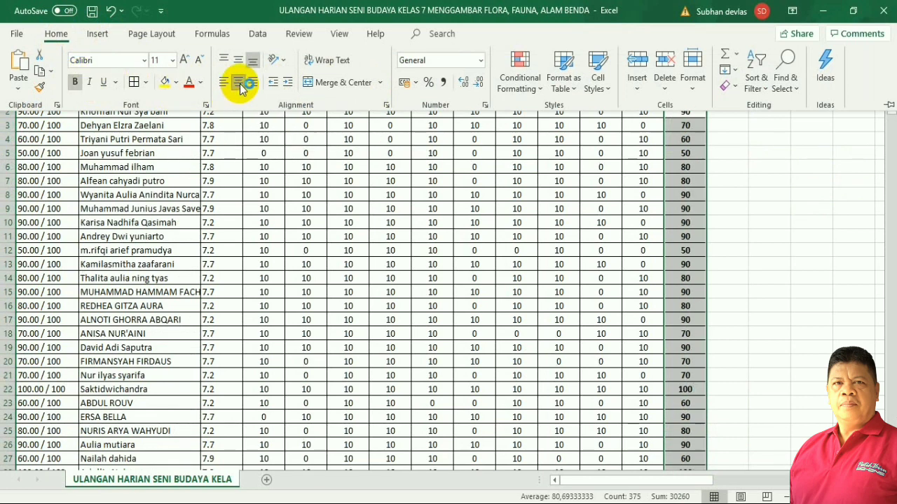
{"action": "left_click", "coordinate": [176, 83]}
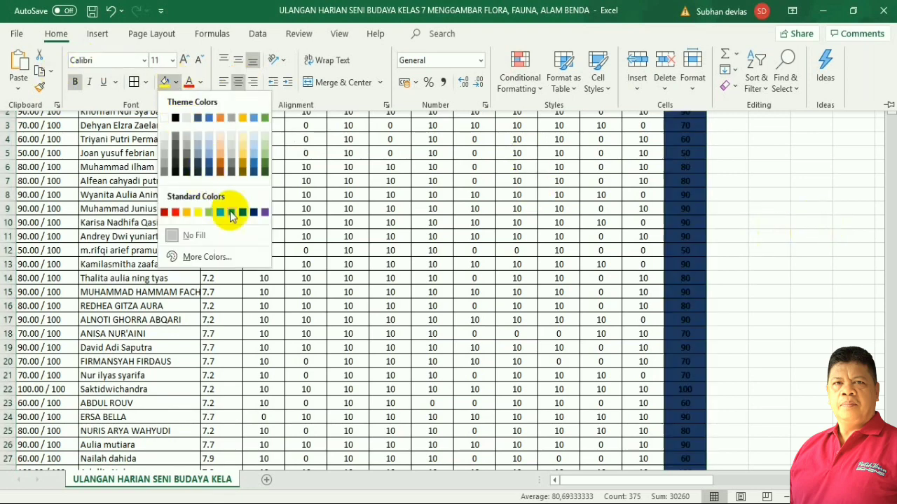
{"action": "left_click", "coordinate": [209, 145]}
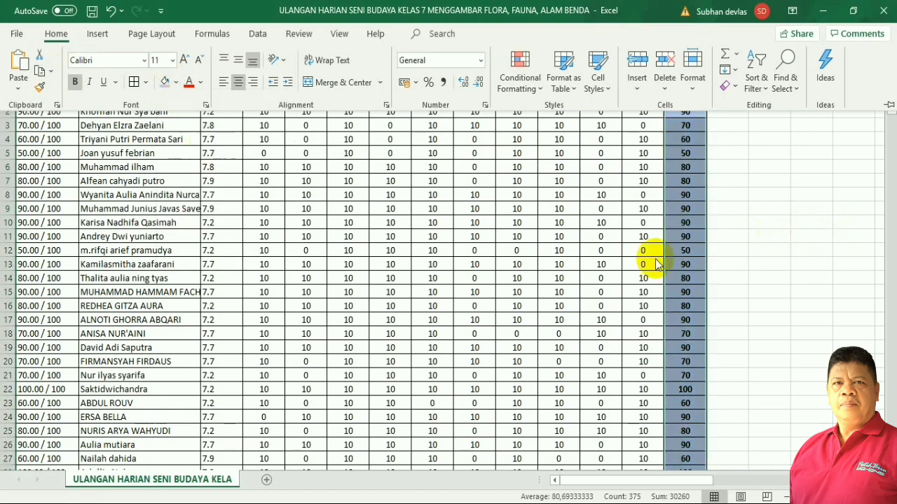
{"action": "left_click", "coordinate": [809, 285]}
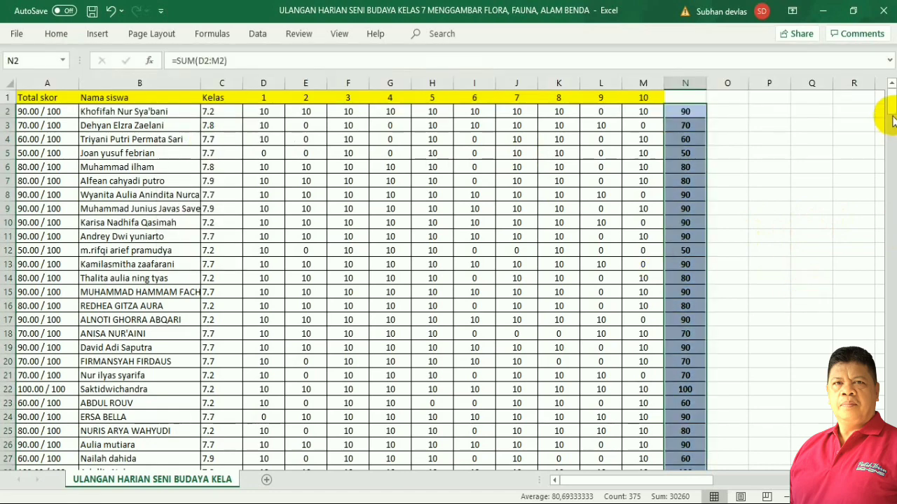
{"action": "left_click", "coordinate": [779, 206]}
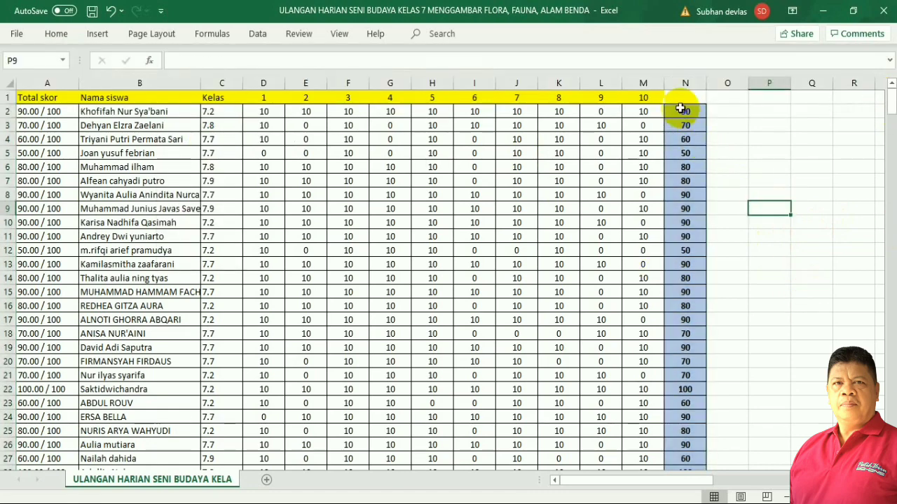
{"action": "left_click", "coordinate": [38, 112]}
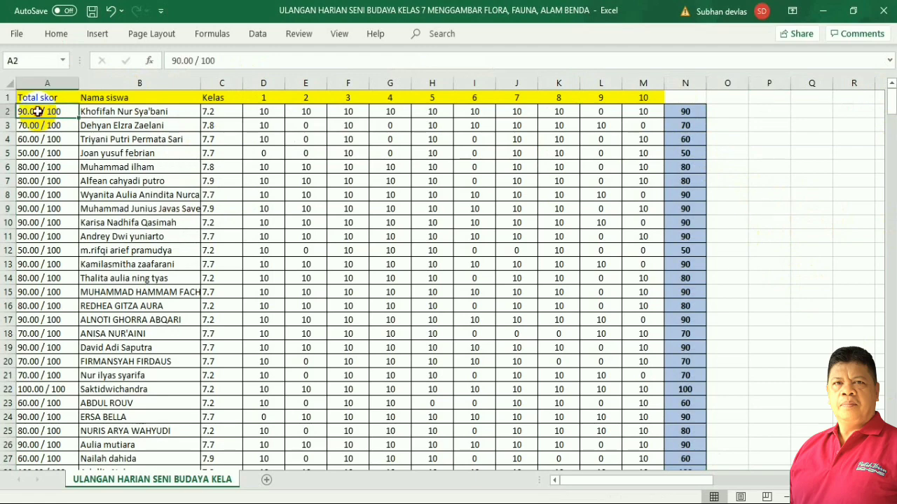
Copy the Total skor scores A2:A376 into column O from O2, and widen column O.
{"action": "left_click_drag", "start_coordinate": [36, 114], "coordinate": [24, 433]}
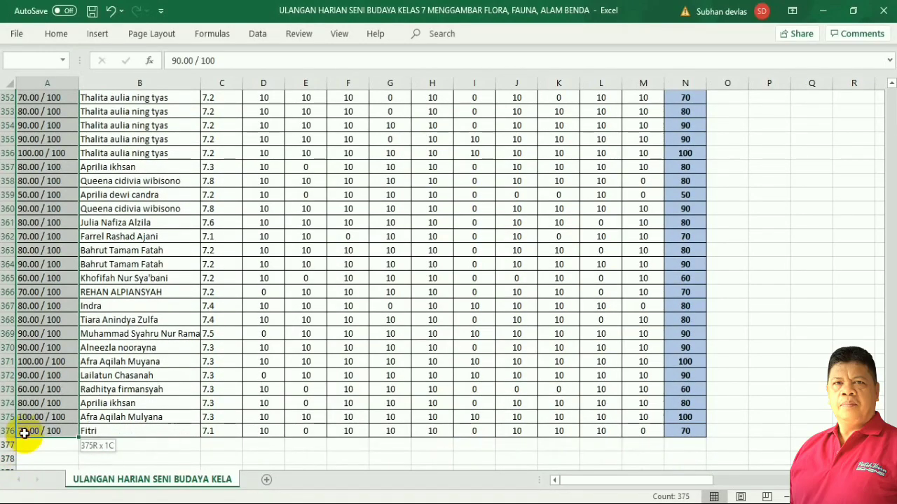
{"action": "left_click", "coordinate": [51, 34]}
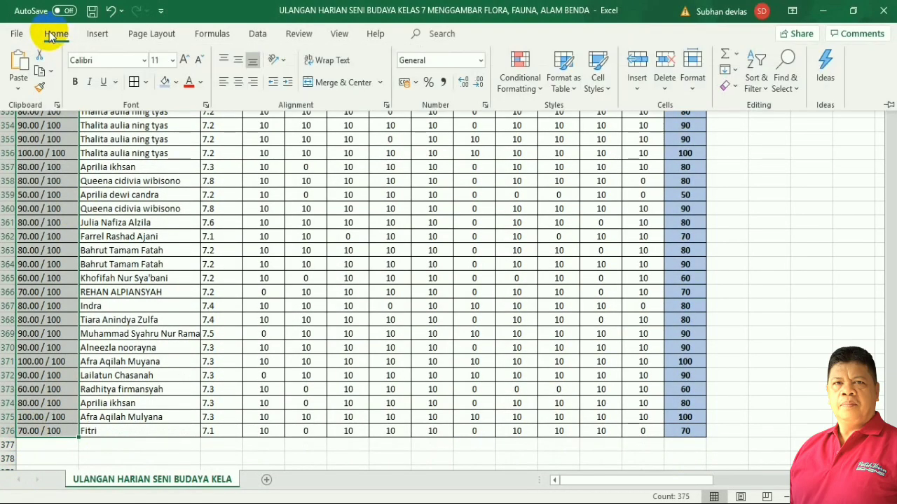
{"action": "left_click", "coordinate": [38, 72]}
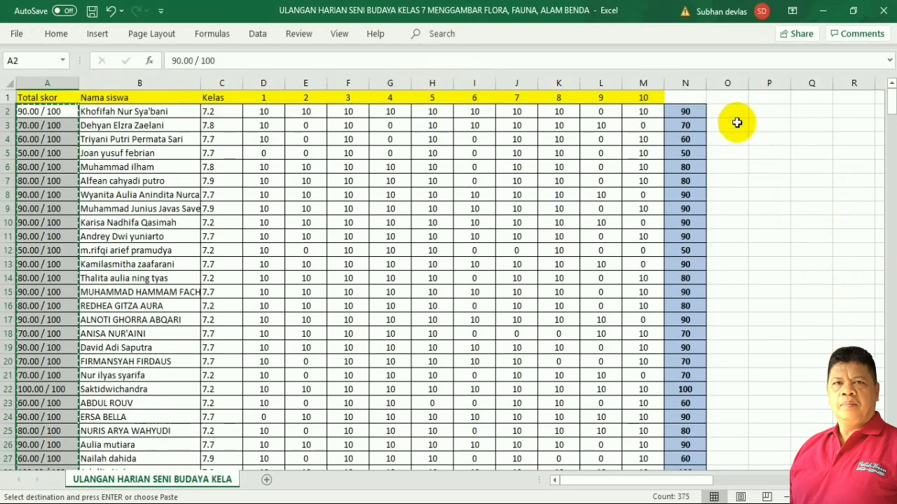
{"action": "left_click", "coordinate": [731, 105]}
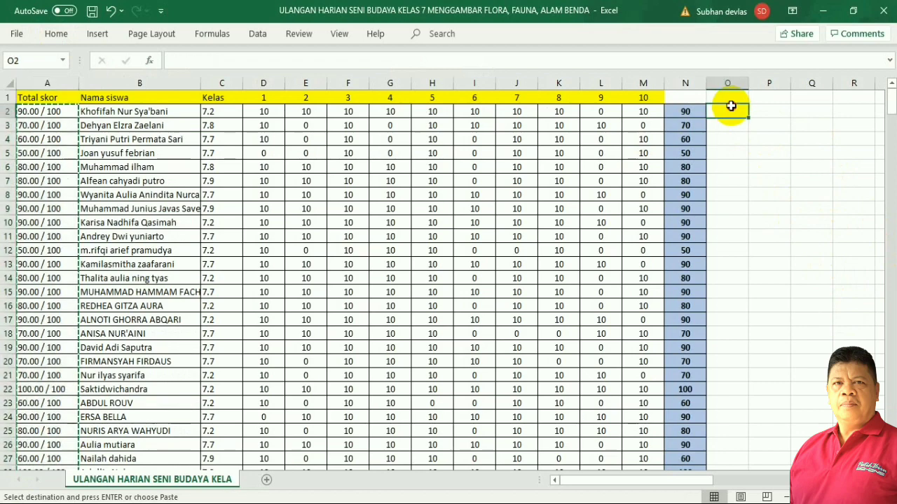
{"action": "left_click", "coordinate": [55, 34]}
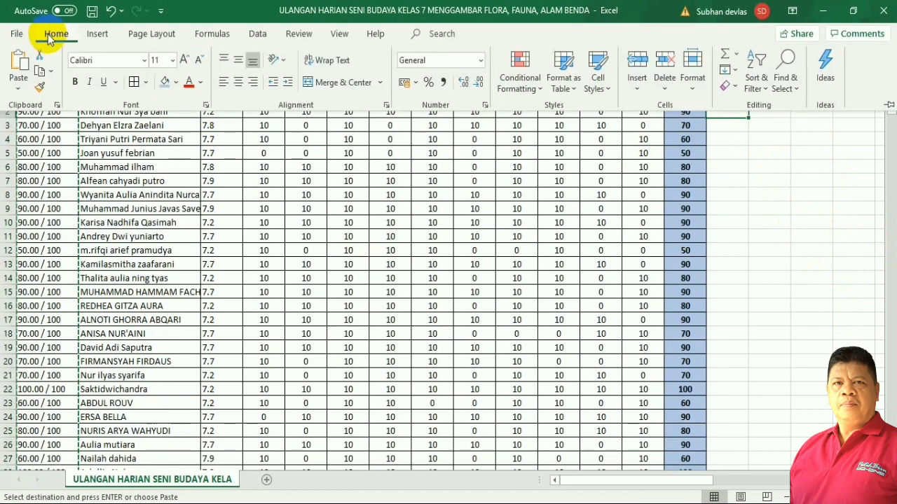
{"action": "left_click", "coordinate": [20, 67]}
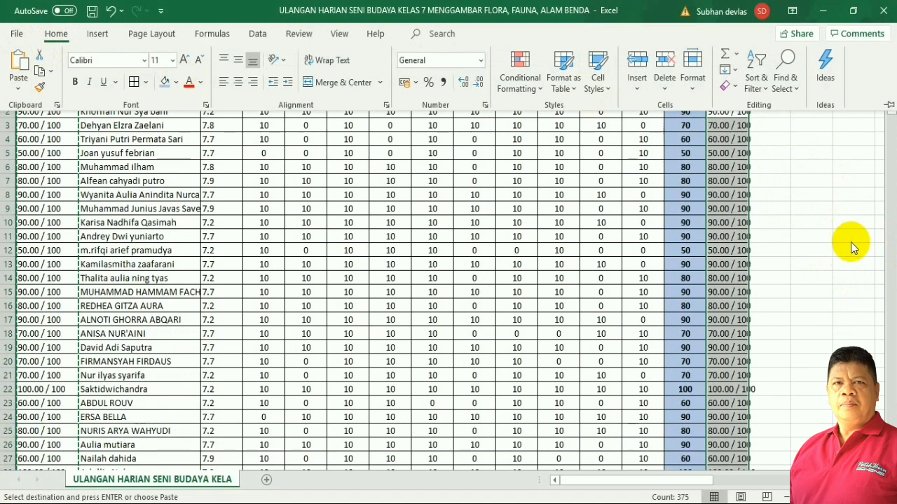
{"action": "left_click_drag", "start_coordinate": [752, 84], "coordinate": [766, 84]}
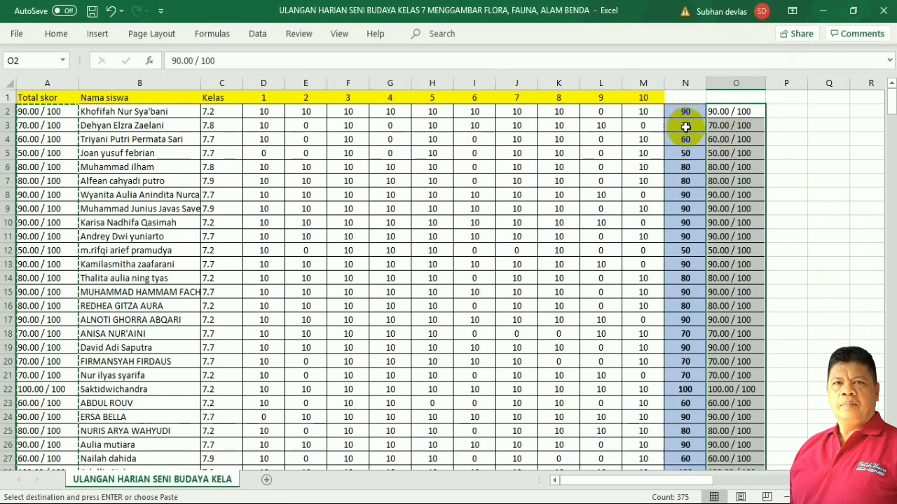
{"action": "left_click", "coordinate": [55, 34]}
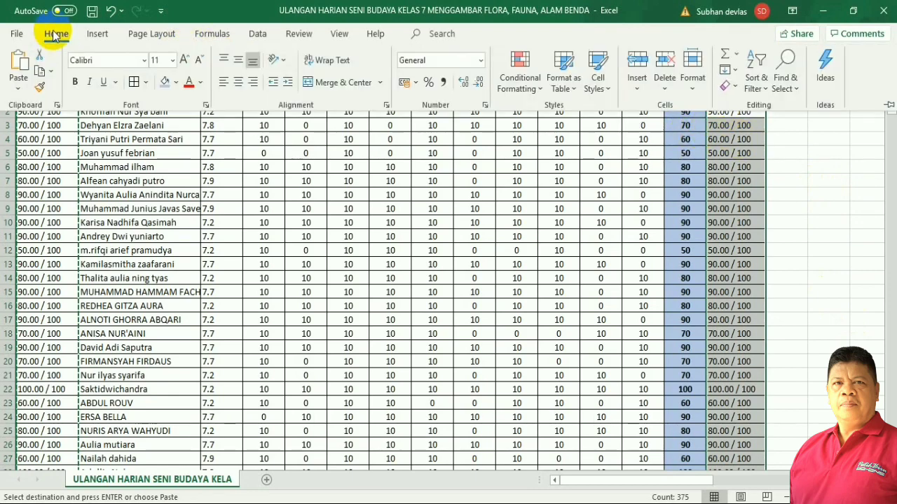
{"action": "left_click", "coordinate": [792, 84]}
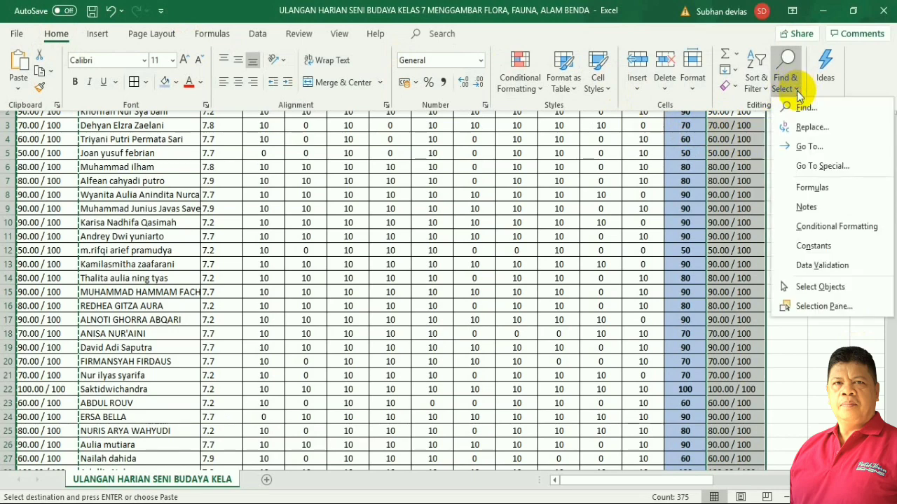
{"action": "left_click", "coordinate": [811, 127]}
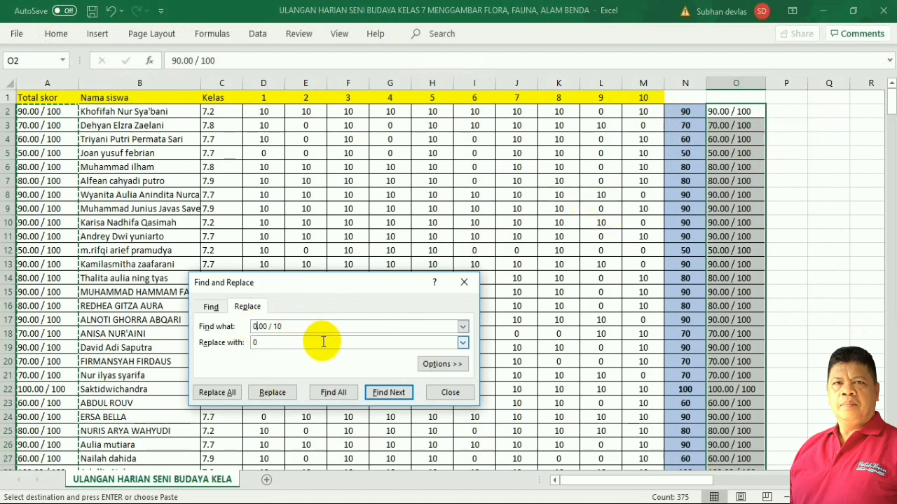
{"action": "left_click", "coordinate": [250, 344]}
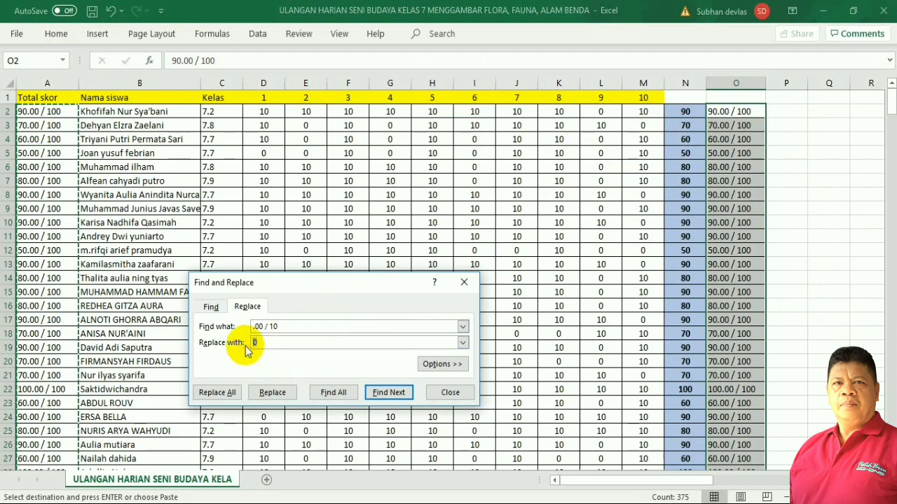
{"action": "left_click", "coordinate": [233, 394]}
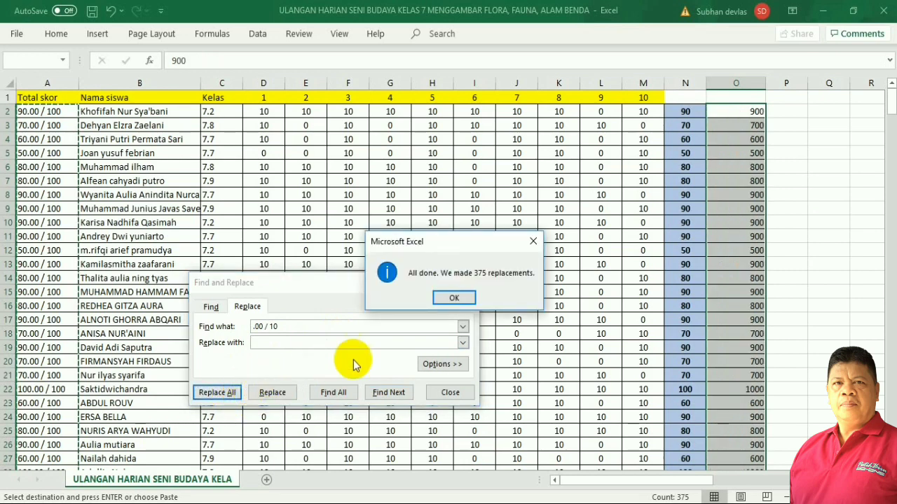
{"action": "left_click", "coordinate": [454, 297]}
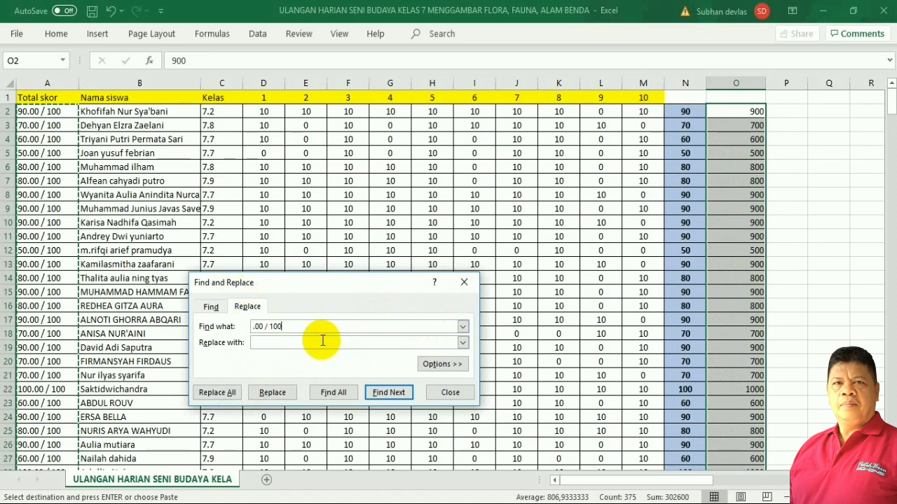
{"action": "left_click", "coordinate": [224, 392]}
{"action": "left_click", "coordinate": [443, 306]}
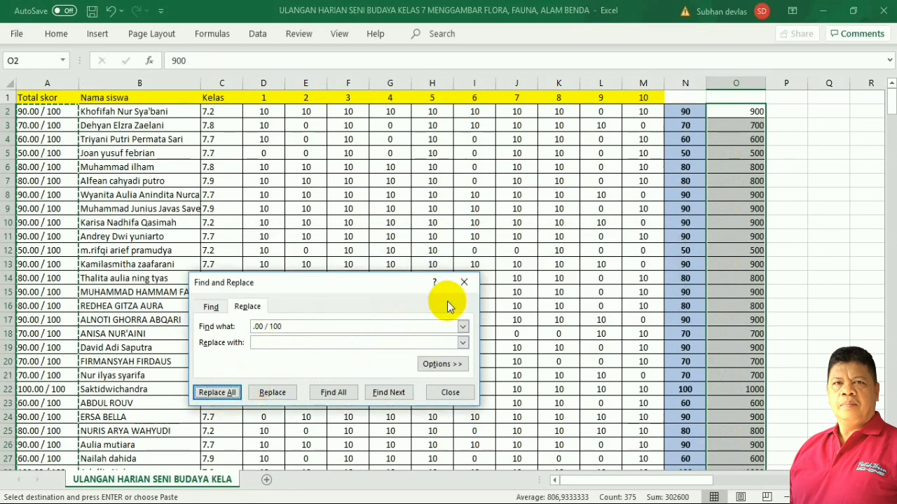
{"action": "left_click", "coordinate": [450, 393]}
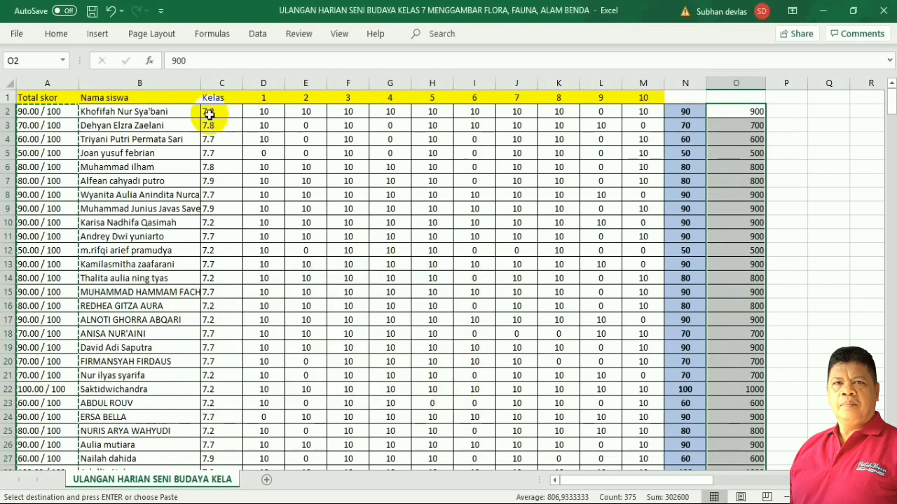
{"action": "left_click", "coordinate": [110, 12]}
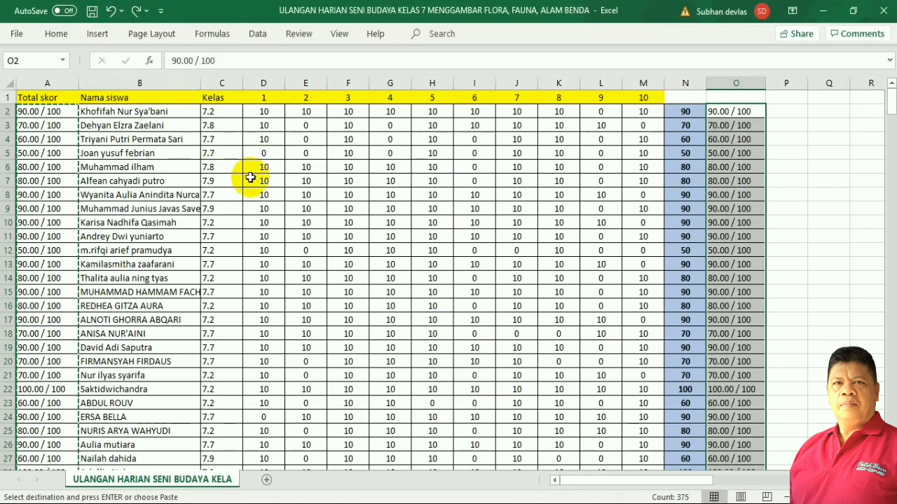
Replace '.00 / 100' with nothing in column O, leaving plain numbers like 90 and 100.
{"action": "left_click", "coordinate": [59, 35]}
{"action": "left_click", "coordinate": [797, 92]}
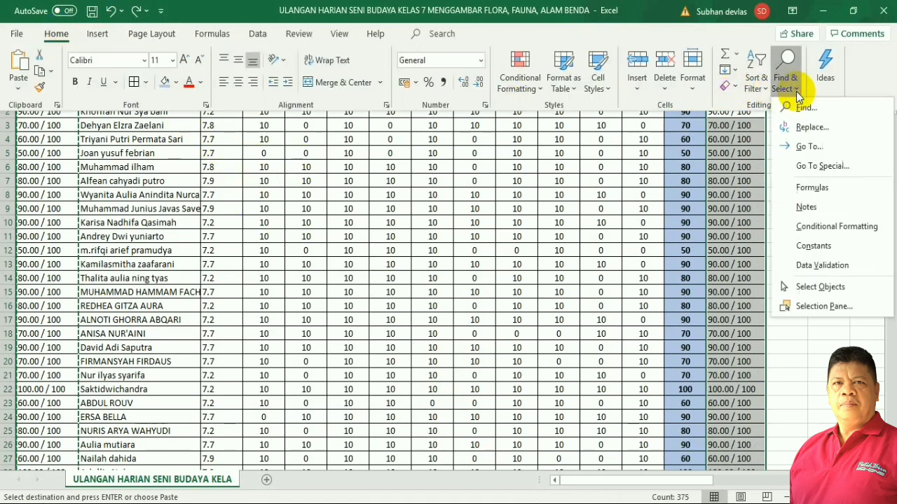
{"action": "left_click", "coordinate": [798, 126]}
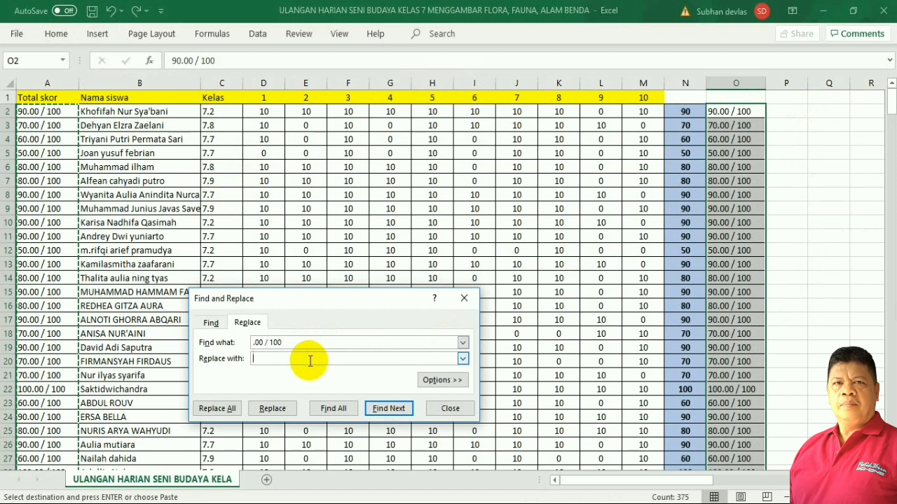
{"action": "left_click", "coordinate": [221, 409]}
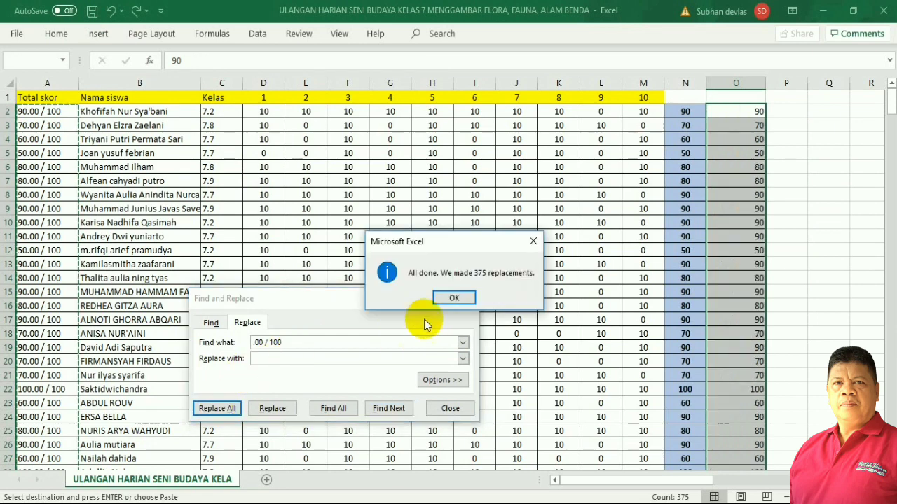
{"action": "left_click", "coordinate": [455, 297]}
{"action": "left_click", "coordinate": [449, 409]}
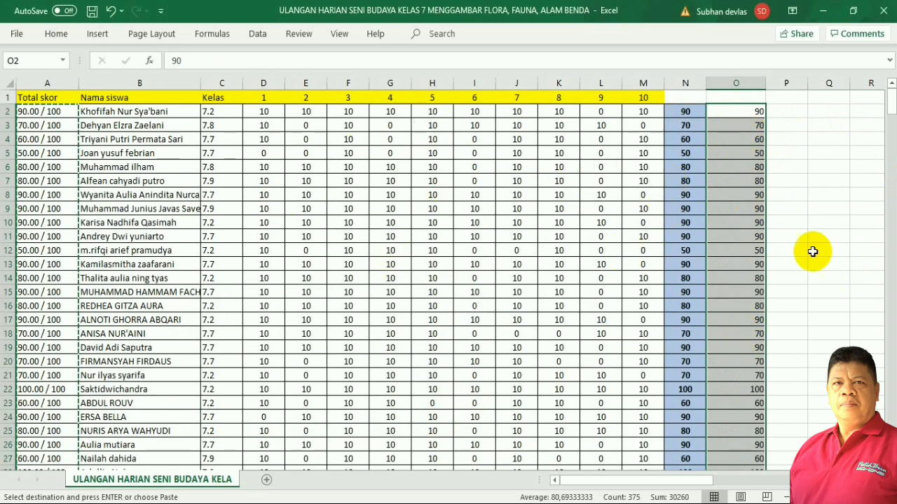
Centre-align the plain-number scores in column O without changing their fill colour.
{"action": "left_click", "coordinate": [54, 33]}
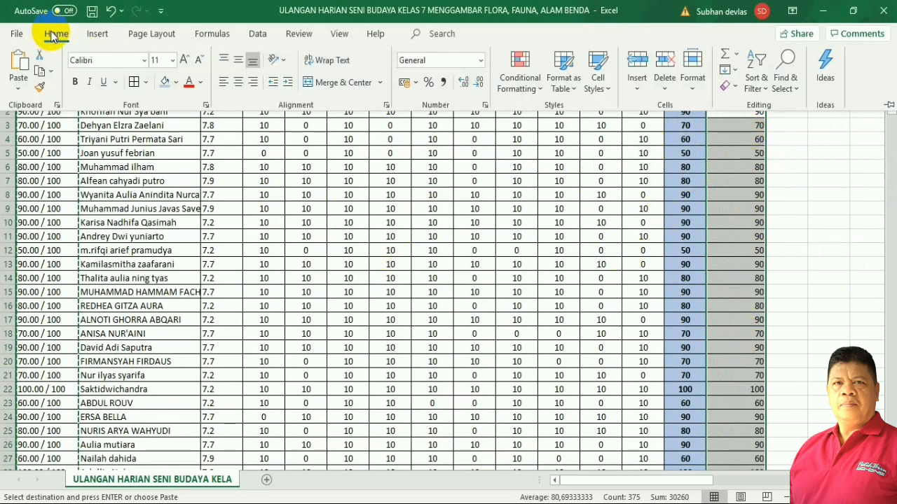
{"action": "left_click", "coordinate": [239, 87]}
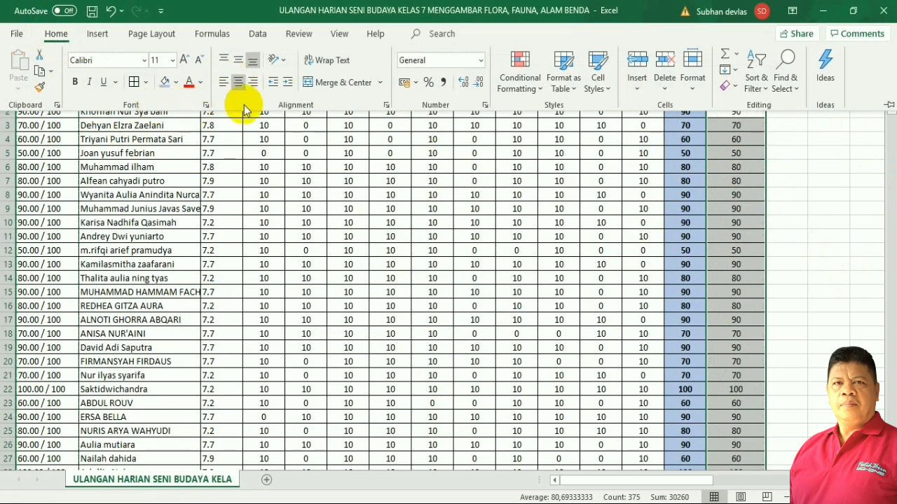
{"action": "left_click", "coordinate": [176, 86]}
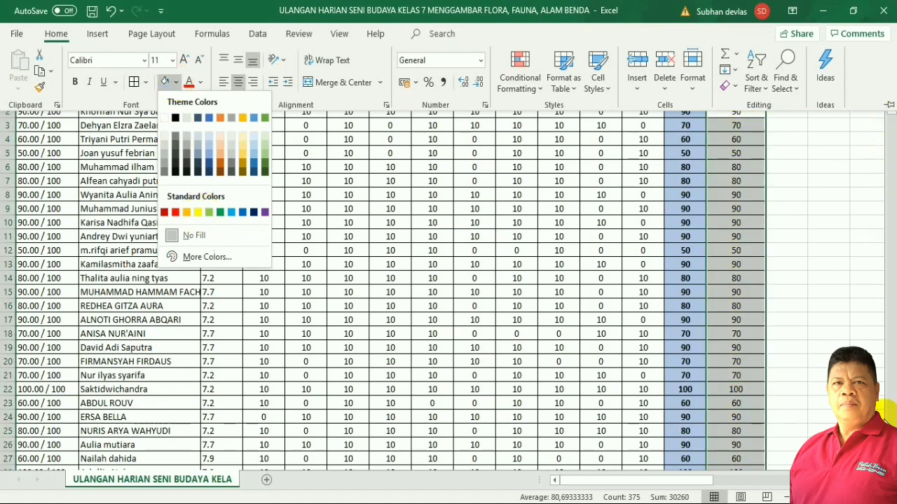
{"action": "key", "text": "Escape"}
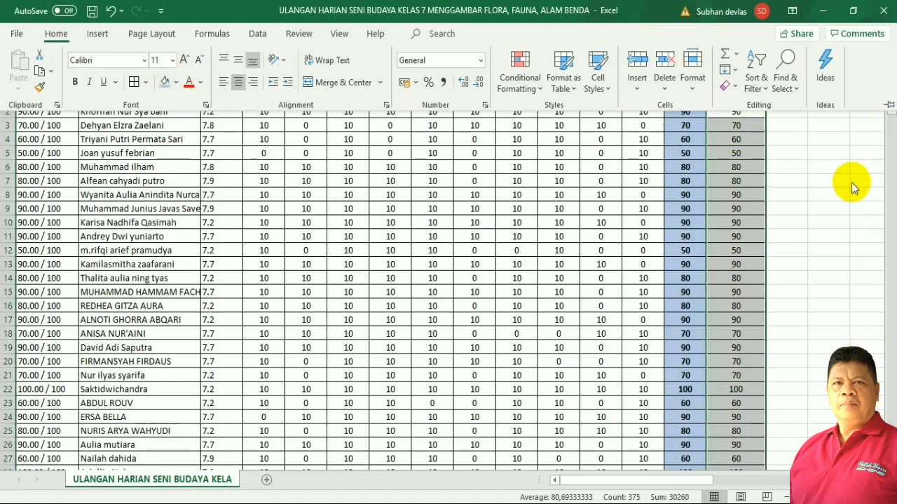
{"action": "key", "text": "Escape"}
{"action": "left_click", "coordinate": [692, 98]}
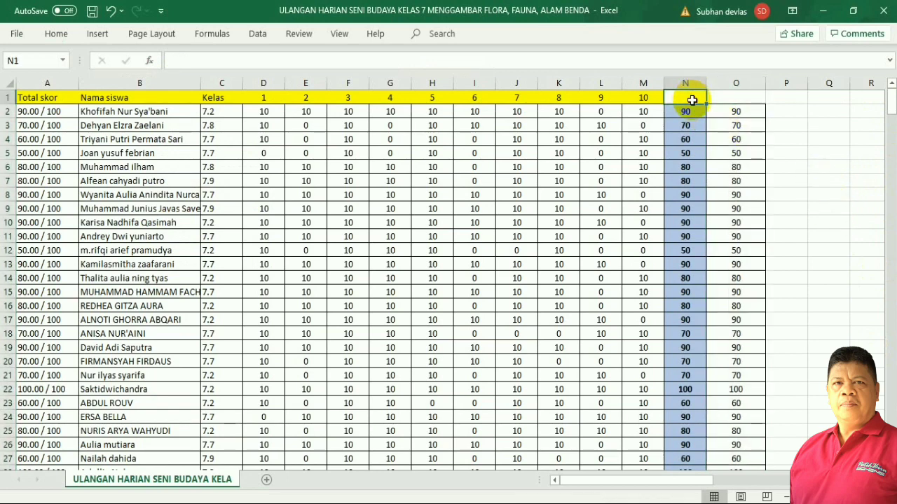
Enter the heading 'Nilai' in N1, then check cells B2, D2, E2 and G6.
{"action": "type", "text": "Nilai"}
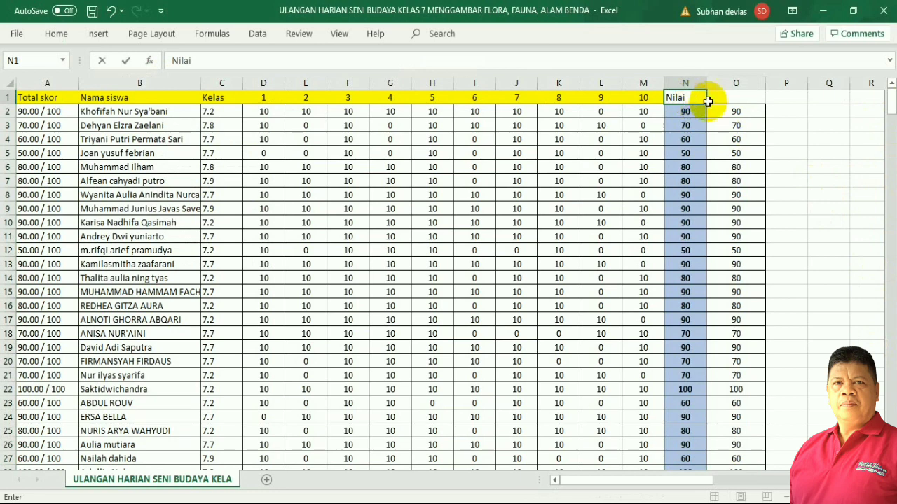
{"action": "left_click", "coordinate": [831, 166]}
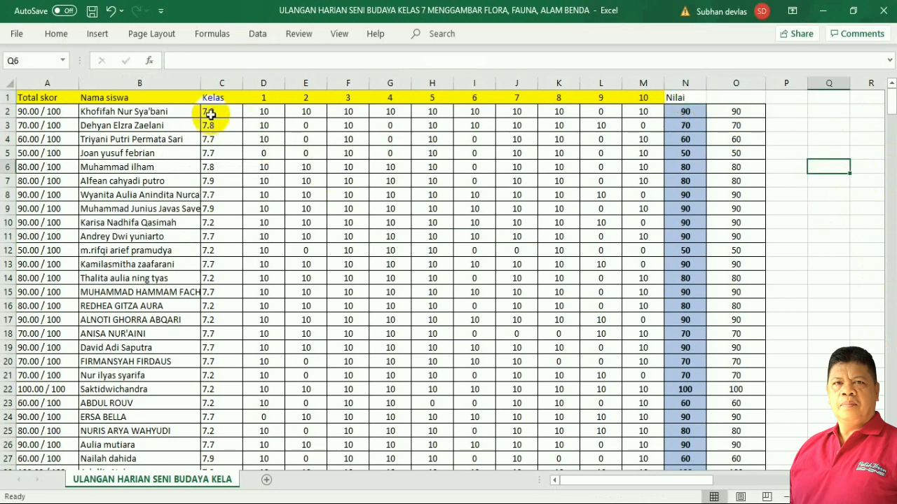
{"action": "left_click", "coordinate": [105, 112]}
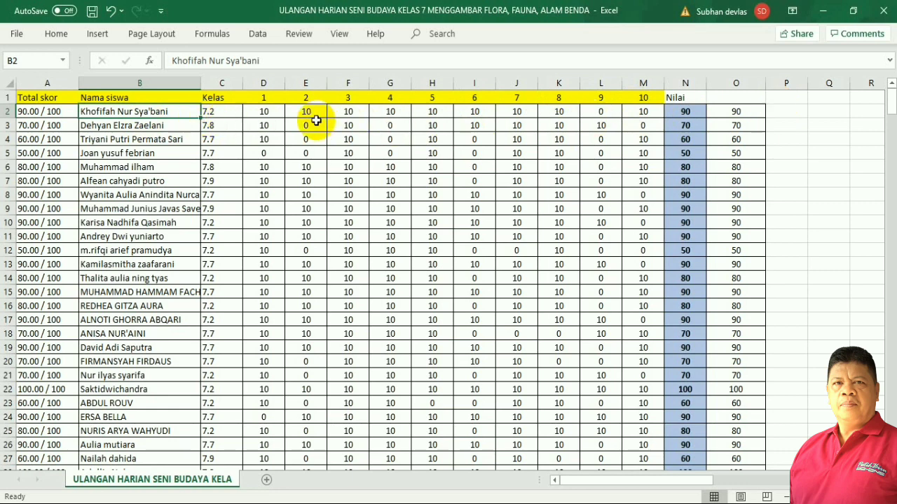
{"action": "left_click", "coordinate": [271, 112]}
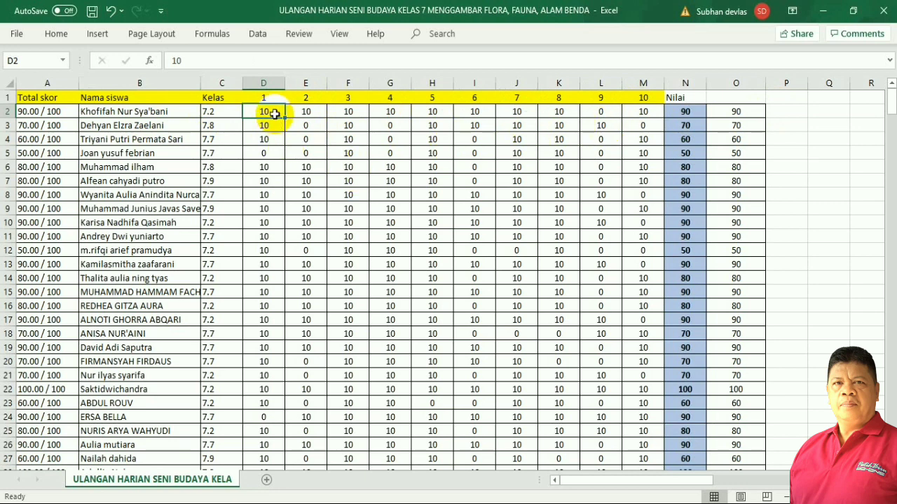
{"action": "left_click", "coordinate": [312, 112]}
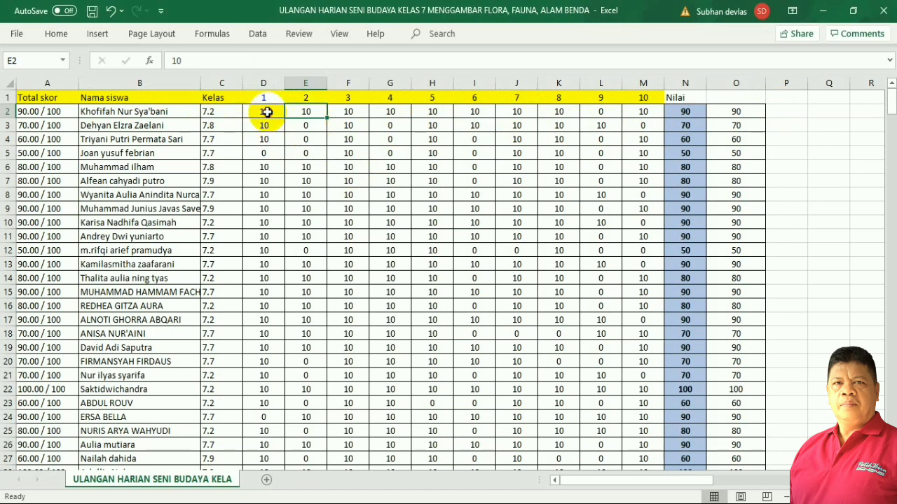
{"action": "left_click", "coordinate": [267, 113]}
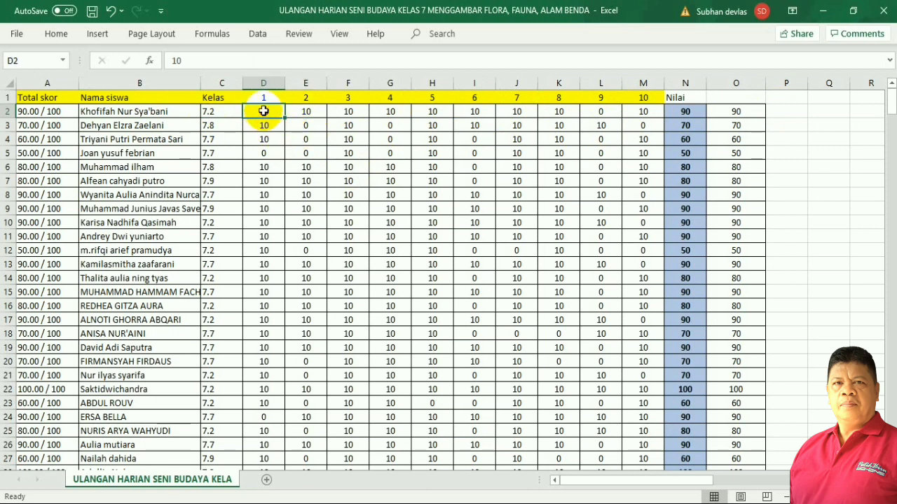
{"action": "left_click", "coordinate": [377, 166]}
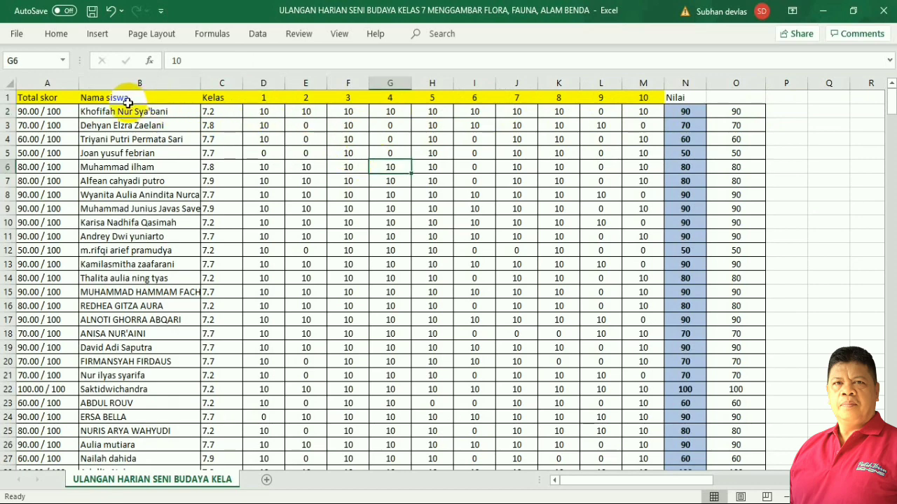
{"action": "left_click", "coordinate": [11, 84]}
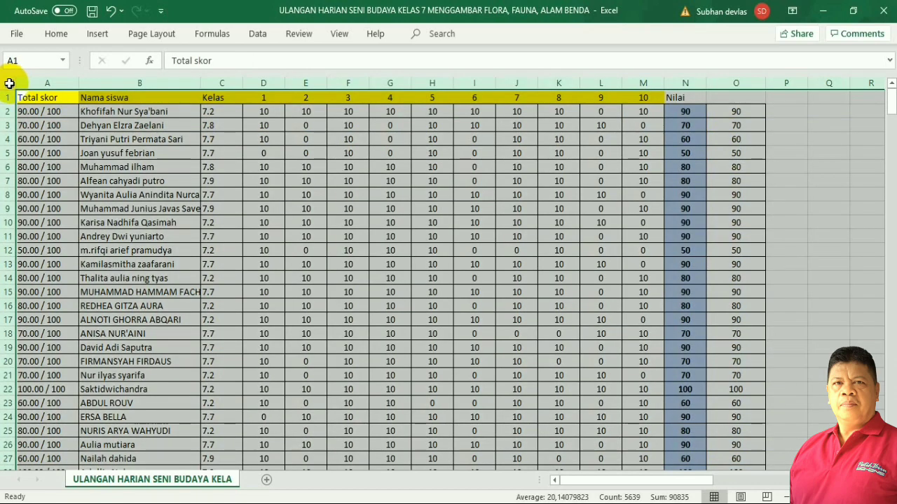
{"action": "left_click", "coordinate": [307, 180]}
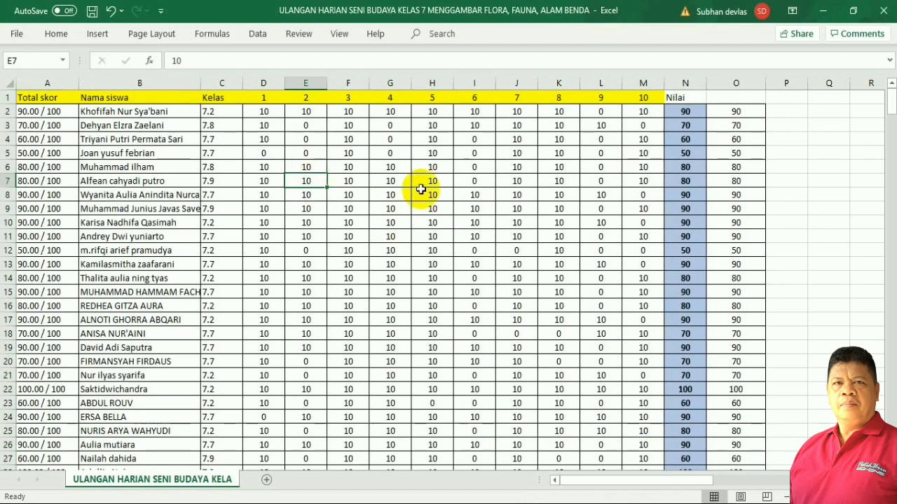
Add a new Sheet1 and copy the entire original data sheet.
{"action": "left_click", "coordinate": [270, 483]}
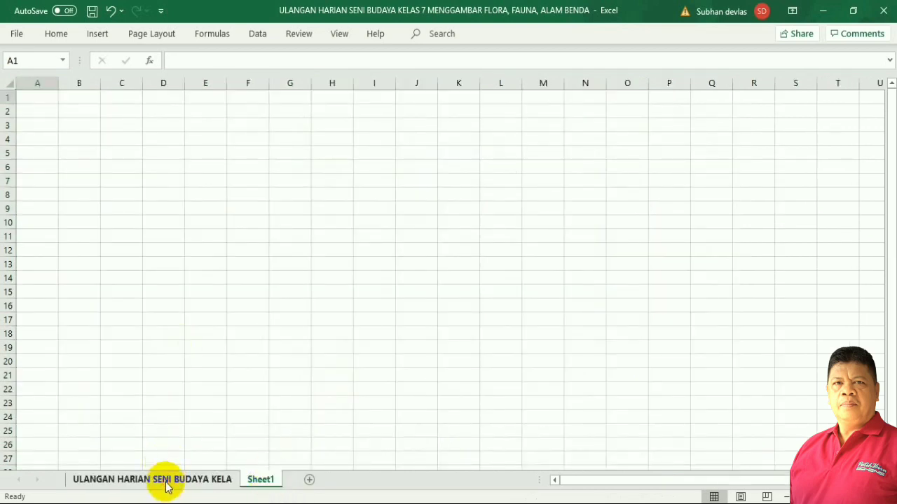
{"action": "left_click", "coordinate": [166, 480]}
{"action": "left_click", "coordinate": [258, 479]}
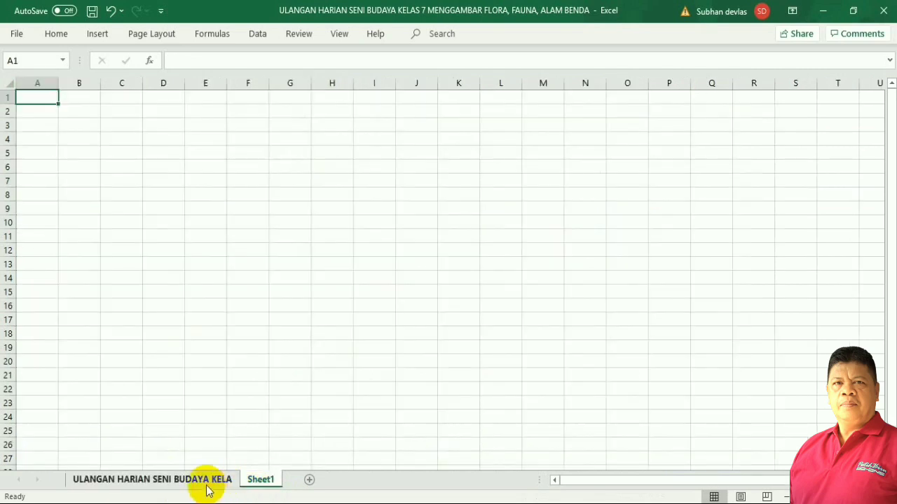
{"action": "left_click", "coordinate": [207, 488]}
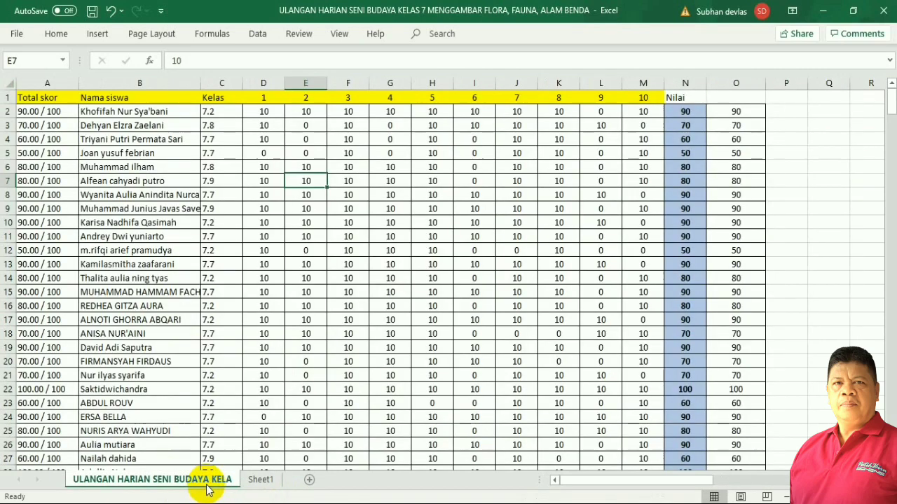
{"action": "left_click", "coordinate": [10, 81]}
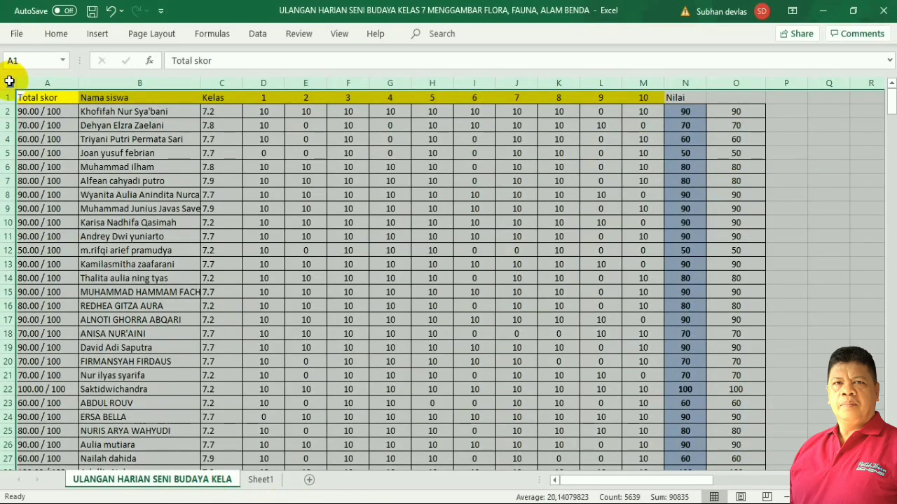
{"action": "left_click", "coordinate": [53, 35]}
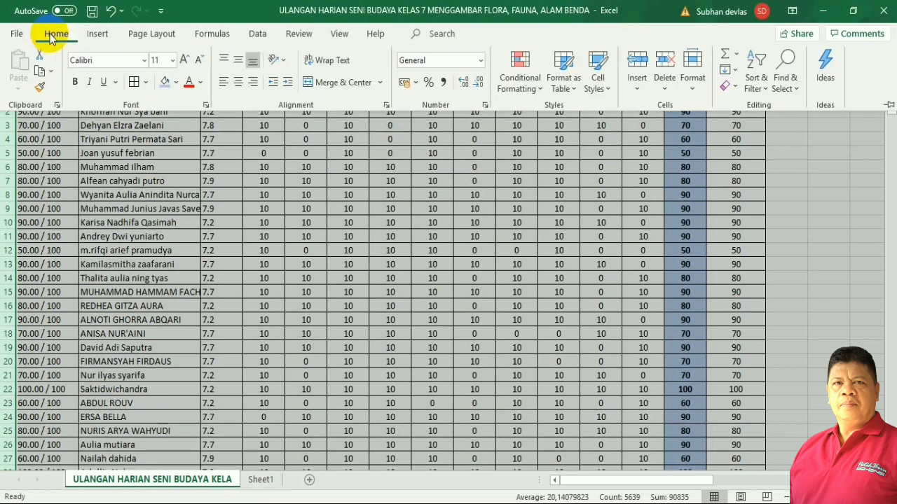
{"action": "left_click", "coordinate": [39, 70]}
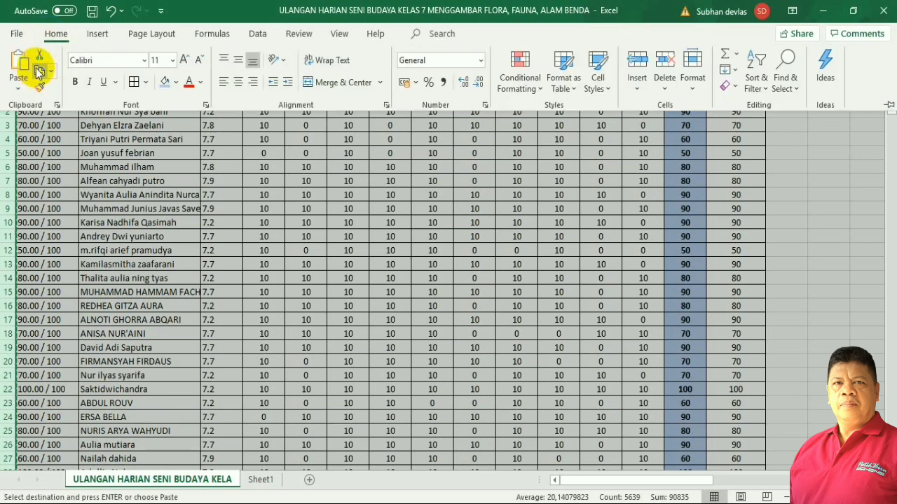
Paste the copied score table into all of Sheet1.
{"action": "left_click", "coordinate": [260, 481]}
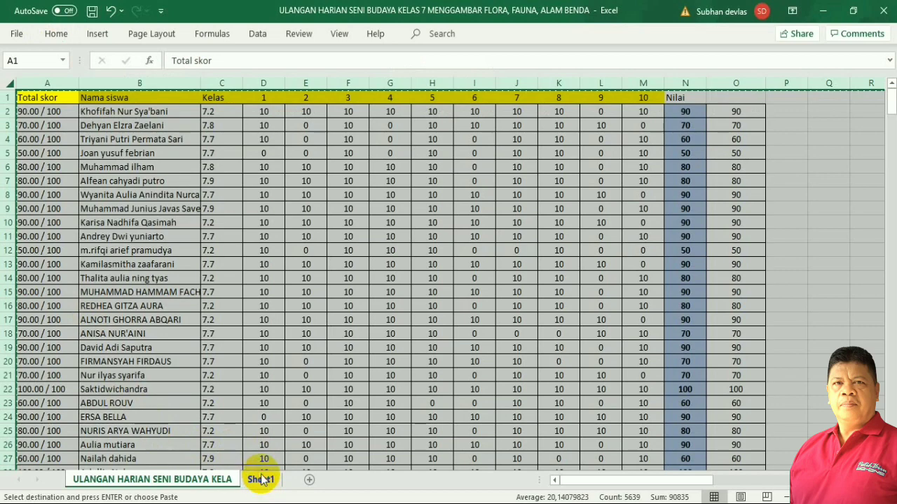
{"action": "left_click", "coordinate": [261, 480]}
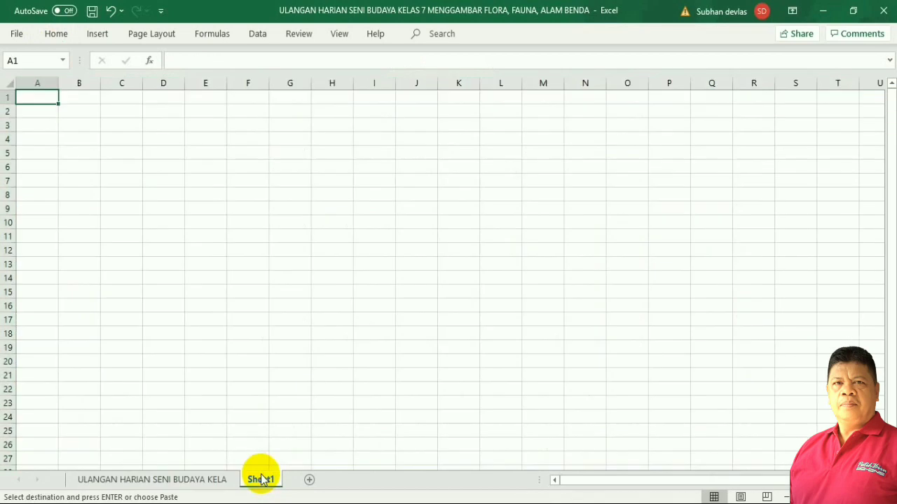
{"action": "left_click", "coordinate": [6, 83]}
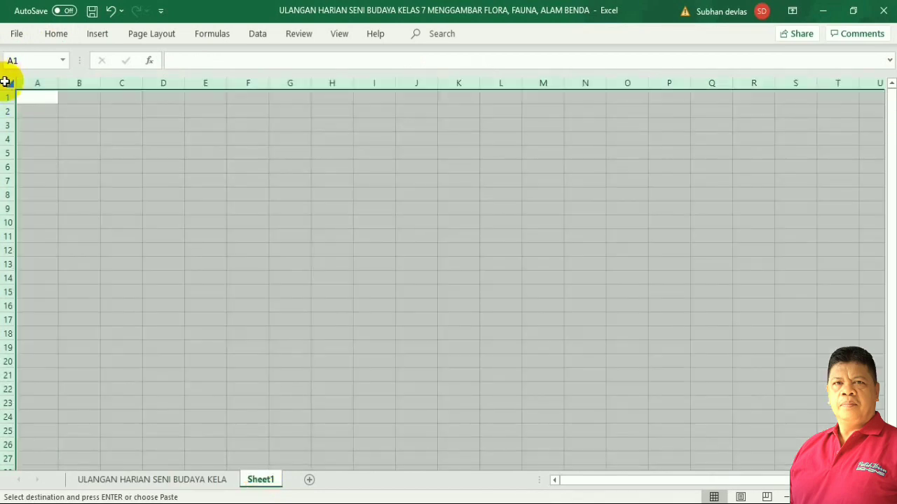
{"action": "left_click", "coordinate": [55, 34]}
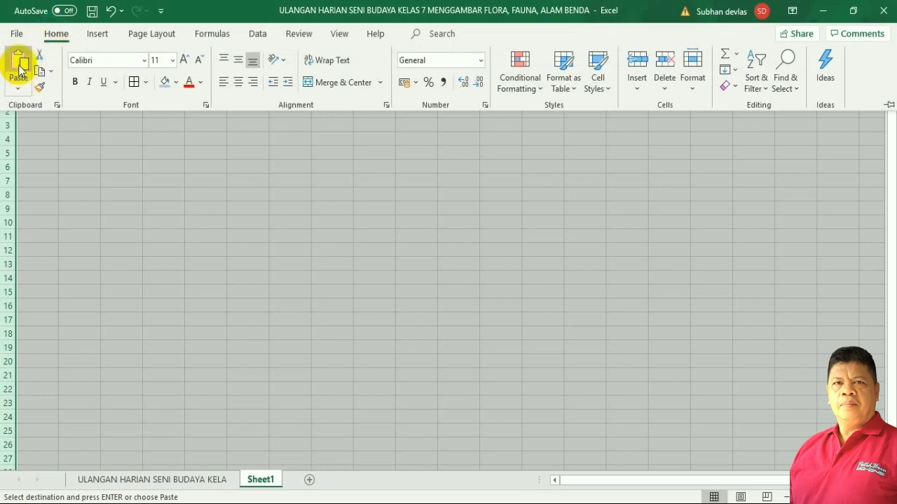
{"action": "left_click", "coordinate": [18, 64]}
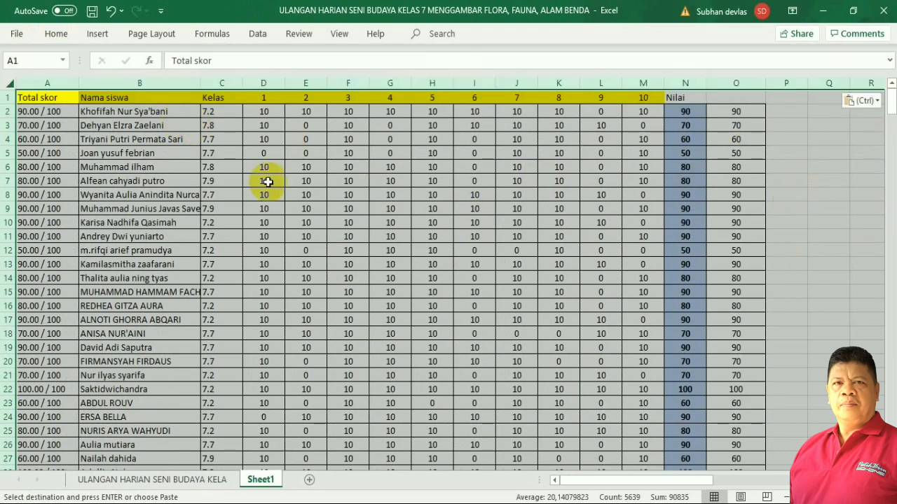
{"action": "left_click", "coordinate": [426, 223]}
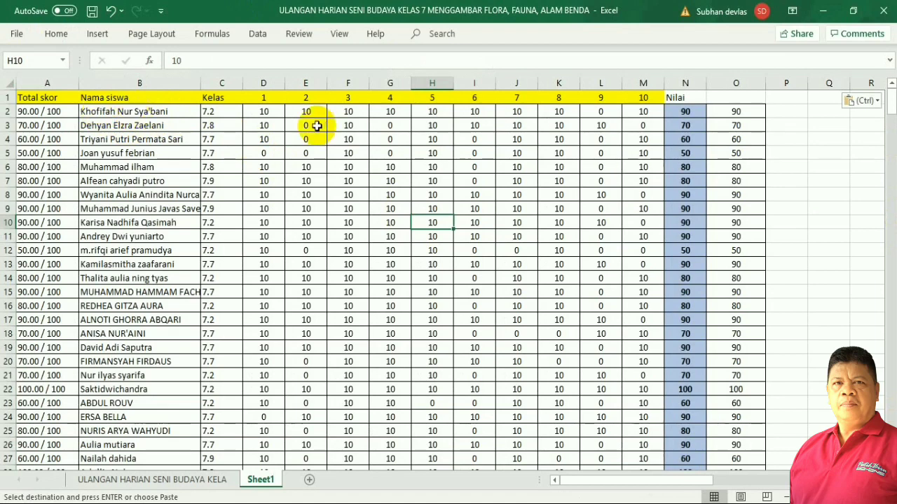
{"action": "left_click_drag", "start_coordinate": [263, 113], "coordinate": [663, 417]}
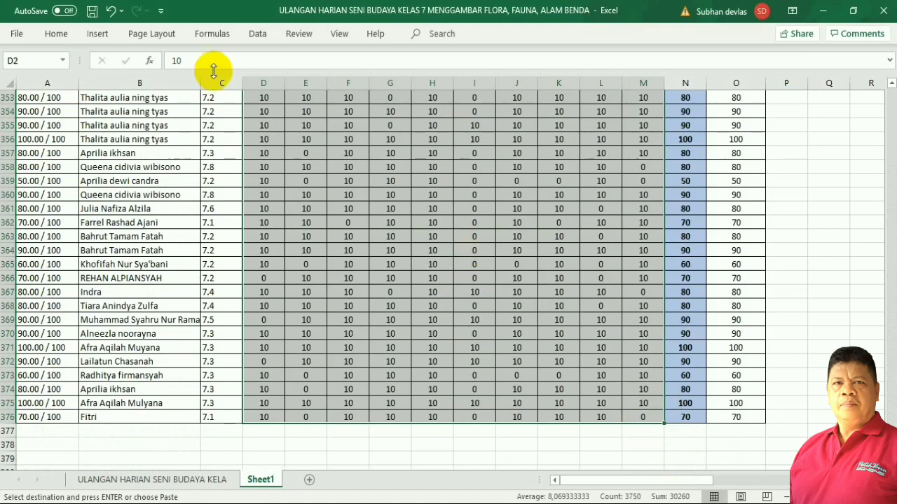
Replace every 10 with 1 across Sheet1, making 3026 replacements.
{"action": "left_click", "coordinate": [52, 35]}
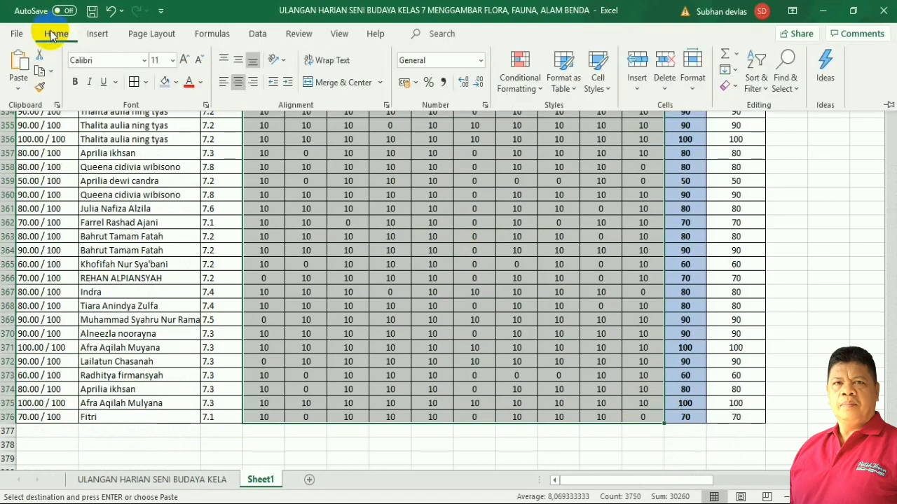
{"action": "left_click", "coordinate": [796, 89]}
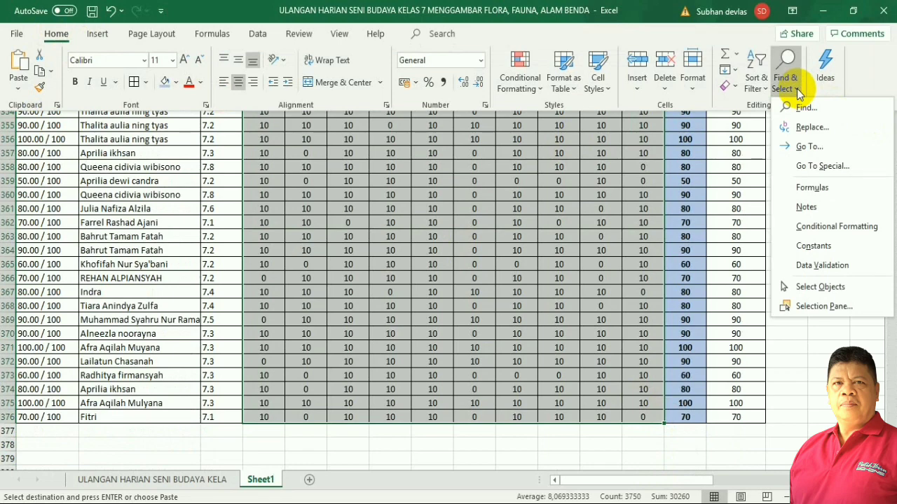
{"action": "left_click", "coordinate": [805, 127]}
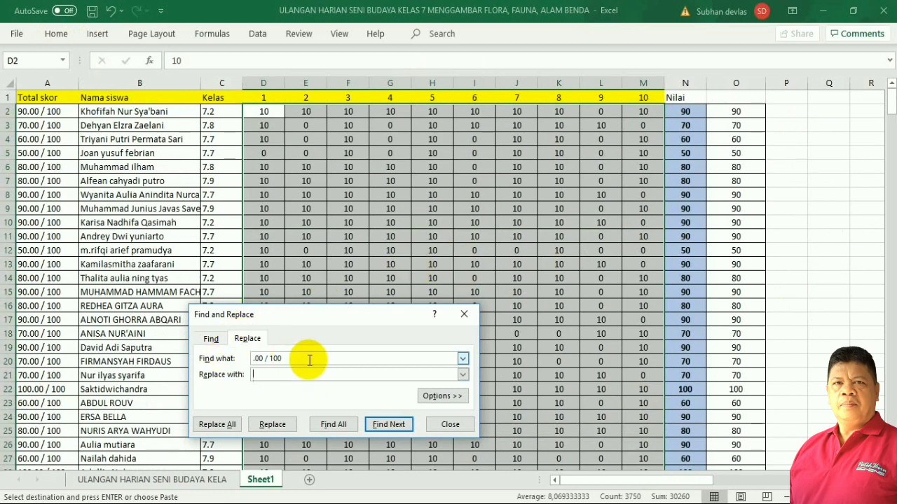
{"action": "left_click_drag", "start_coordinate": [308, 359], "coordinate": [255, 360]}
{"action": "type", "text": "10"}
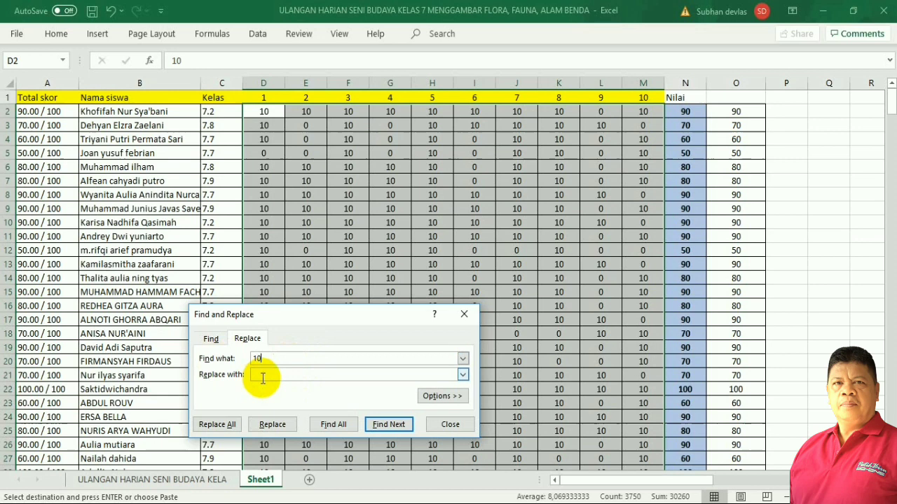
{"action": "left_click", "coordinate": [270, 377]}
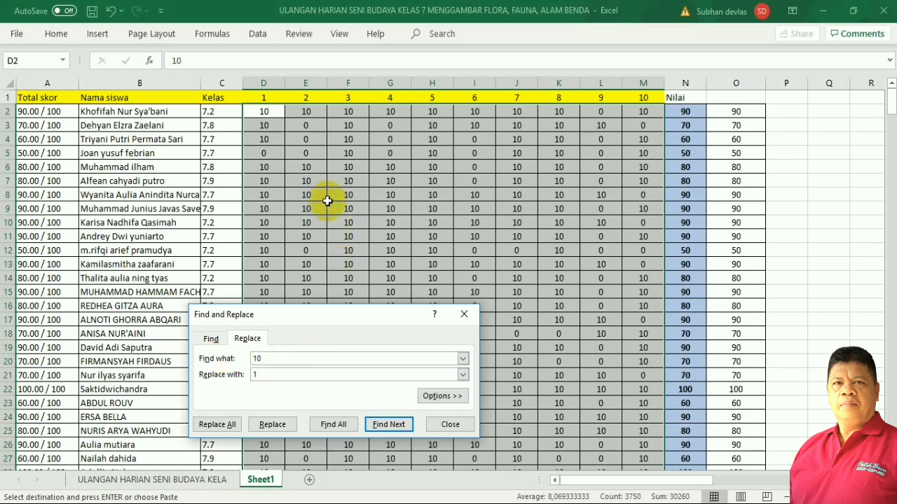
{"action": "left_click", "coordinate": [218, 425]}
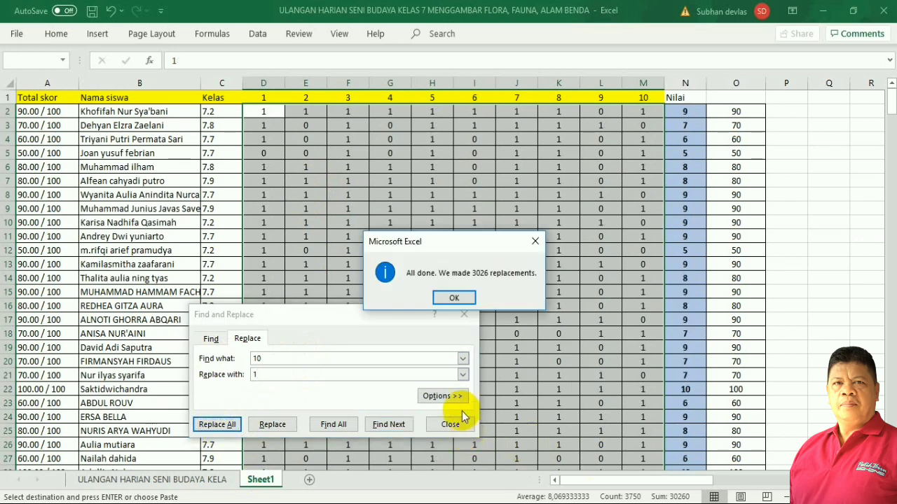
{"action": "left_click", "coordinate": [462, 301]}
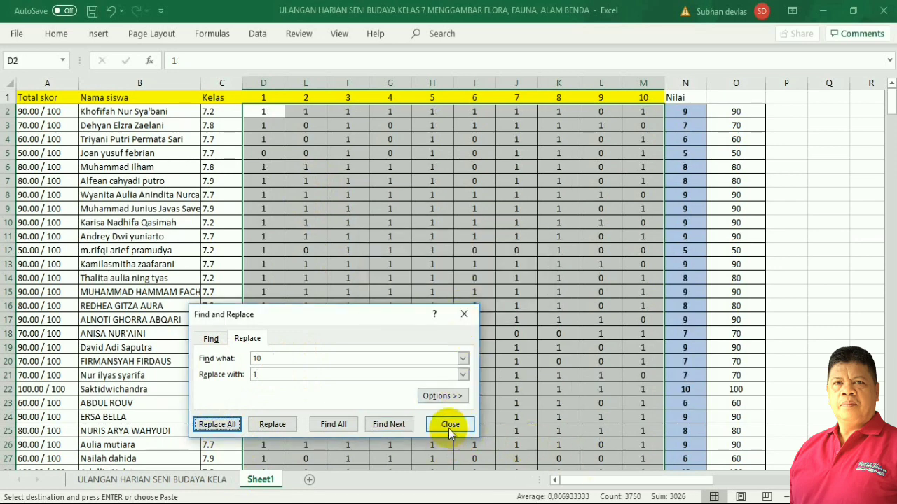
{"action": "left_click", "coordinate": [451, 425]}
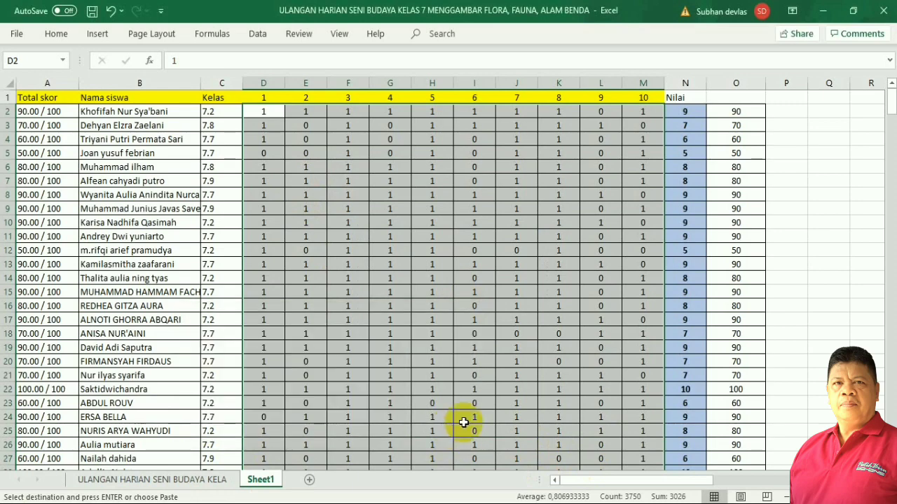
Select columns D through O and narrow them all to width 5.
{"action": "left_click", "coordinate": [891, 305]}
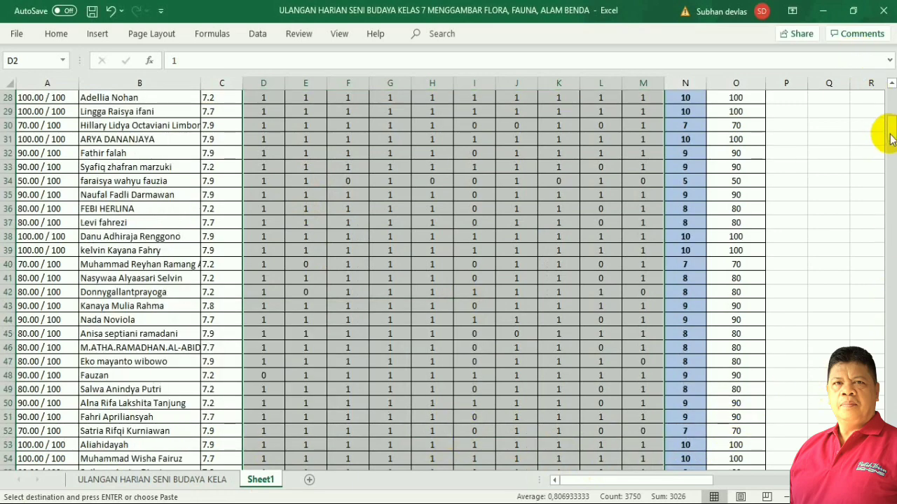
{"action": "left_click_drag", "start_coordinate": [890, 138], "coordinate": [890, 89]}
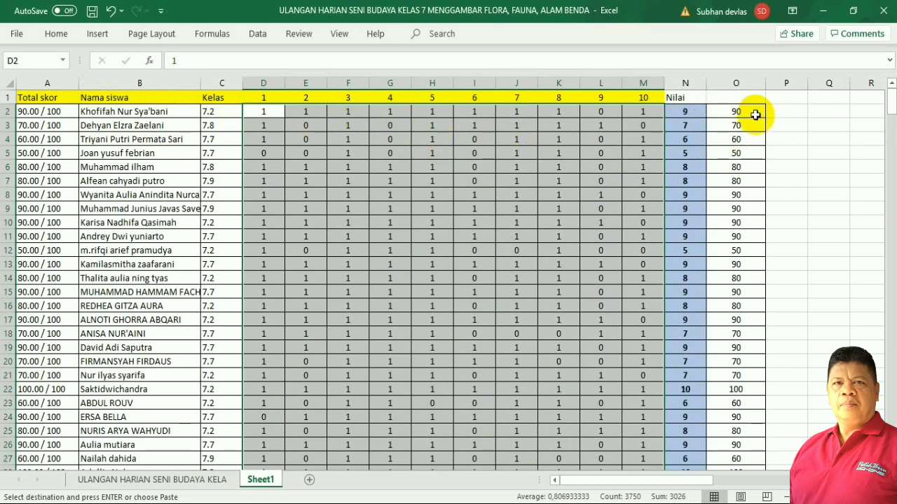
{"action": "left_click", "coordinate": [460, 220]}
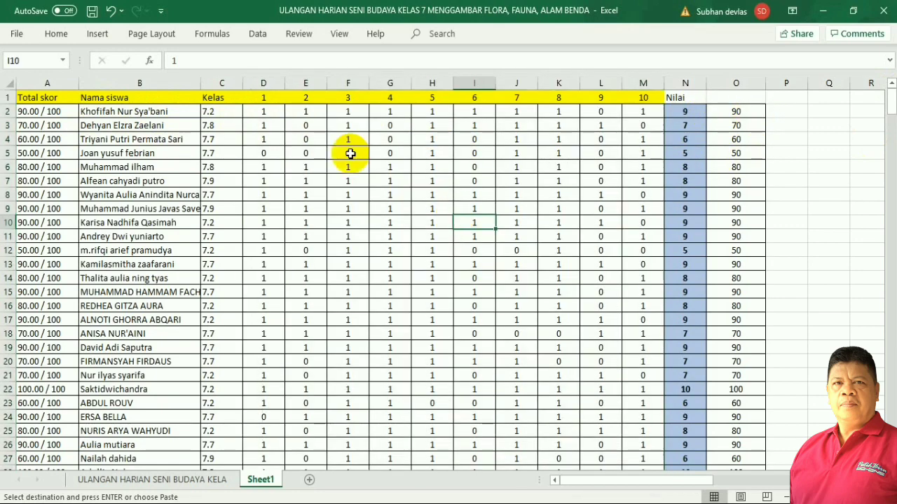
{"action": "left_click", "coordinate": [269, 83]}
{"action": "left_click_drag", "start_coordinate": [270, 89], "coordinate": [724, 168]}
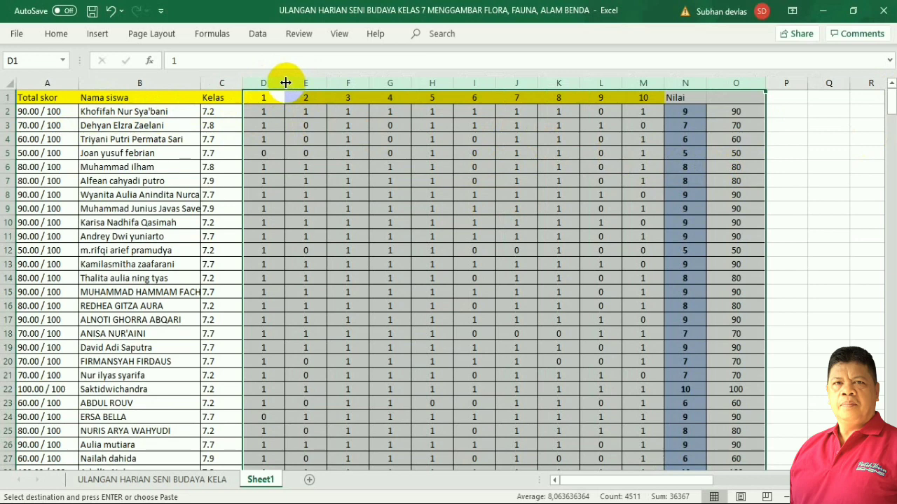
{"action": "left_click_drag", "start_coordinate": [286, 82], "coordinate": [268, 100]}
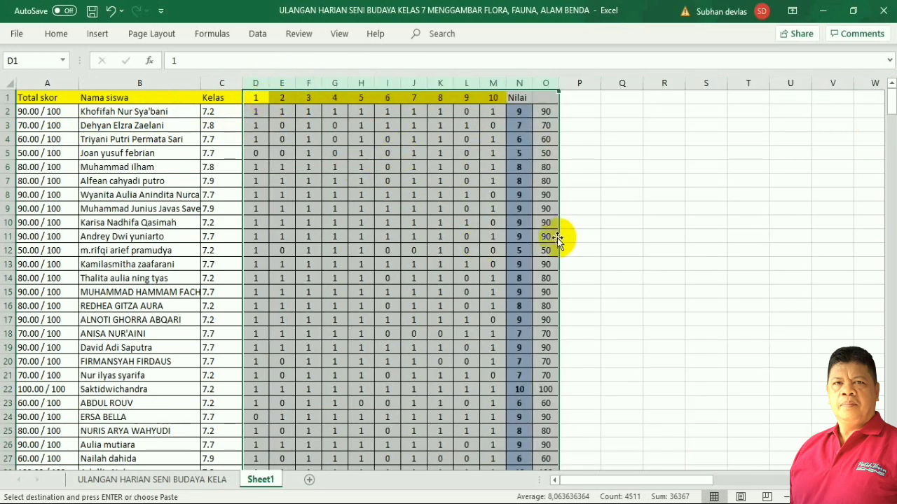
{"action": "left_click", "coordinate": [695, 279]}
{"action": "scroll", "coordinate": [666, 314], "scroll_direction": "down", "scroll_amount": 5}
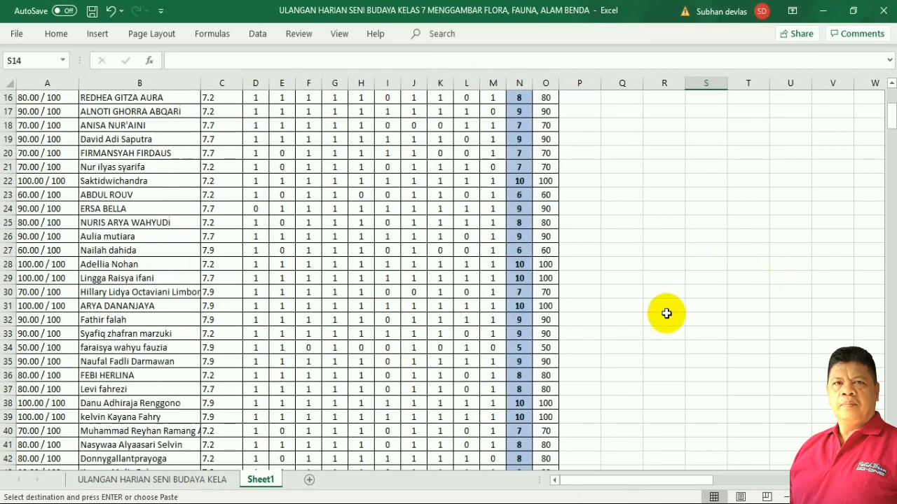
{"action": "scroll", "coordinate": [674, 340], "scroll_direction": "up", "scroll_amount": 5}
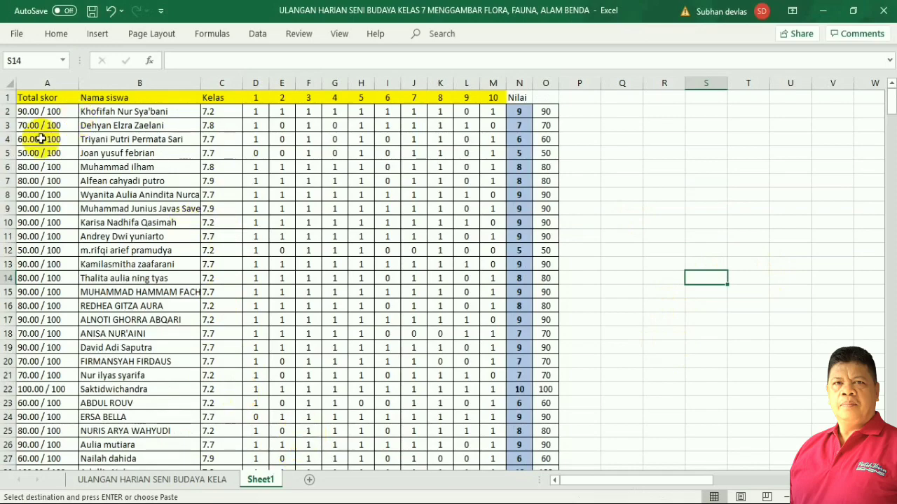
Copy all of Sheet1 and paste it into a newly added Sheet2.
{"action": "left_click", "coordinate": [5, 82]}
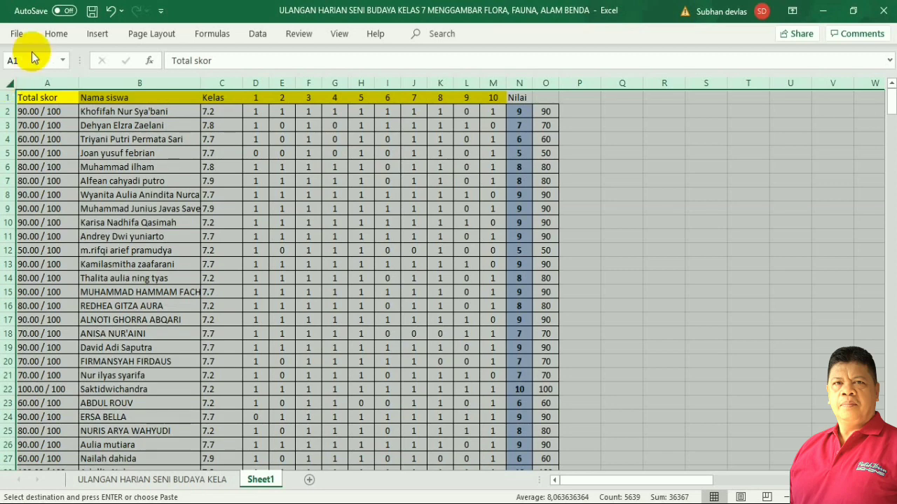
{"action": "left_click", "coordinate": [55, 36]}
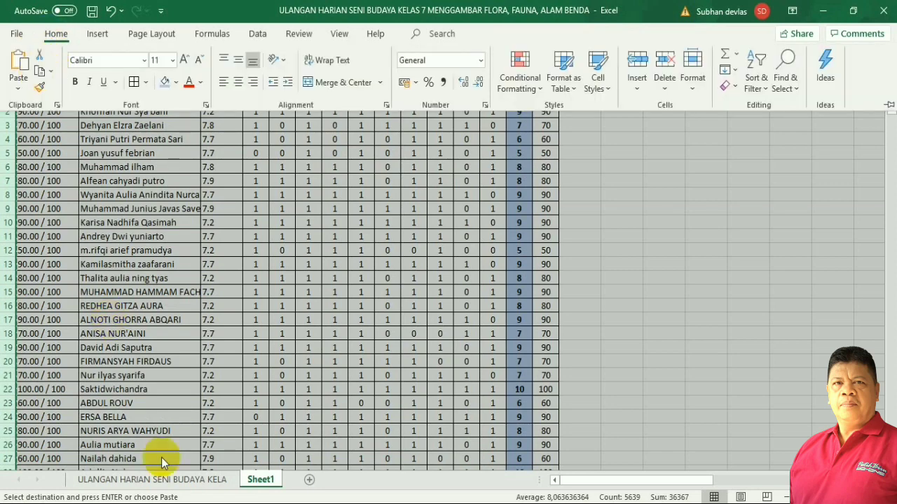
{"action": "left_click", "coordinate": [312, 481]}
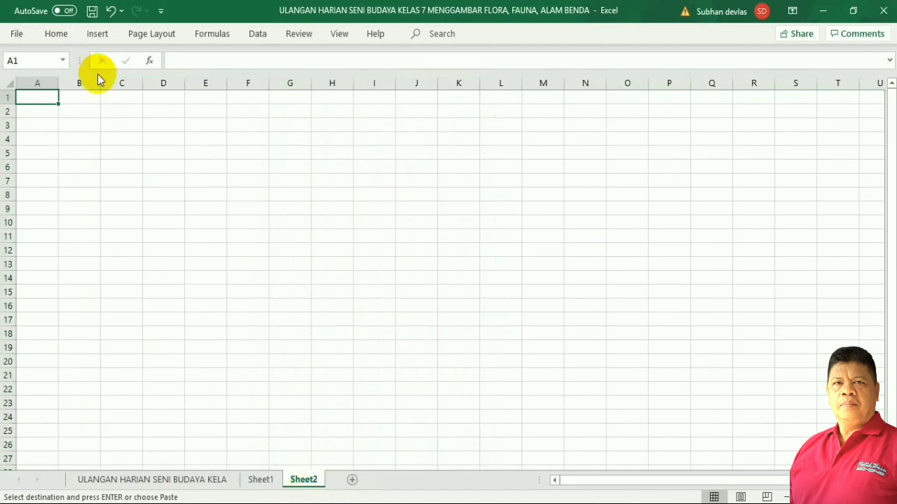
{"action": "left_click", "coordinate": [6, 84]}
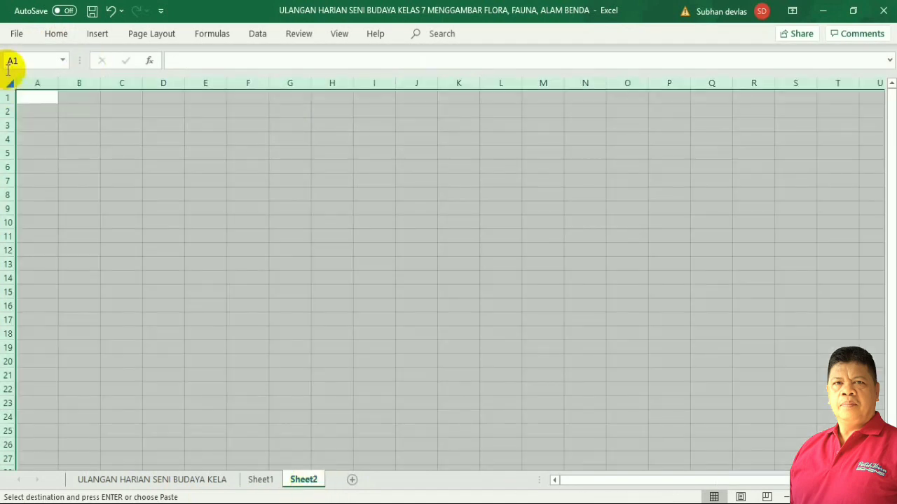
{"action": "left_click", "coordinate": [44, 34]}
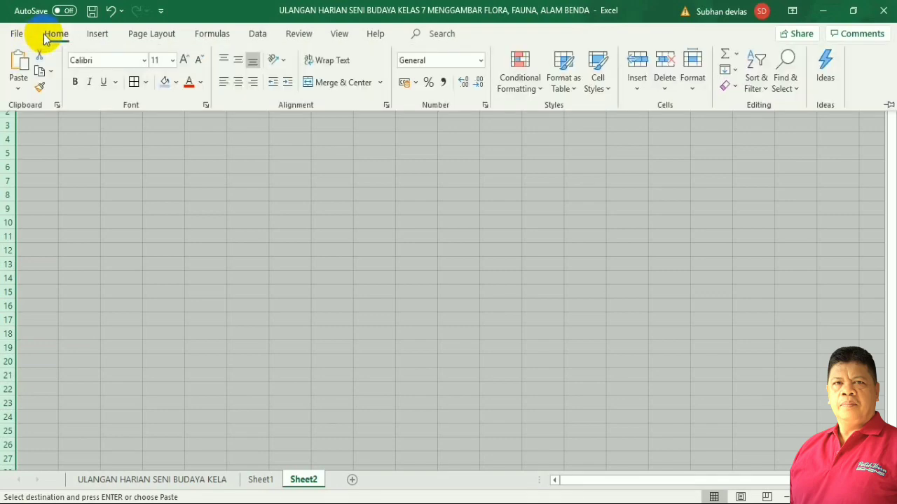
{"action": "left_click", "coordinate": [21, 61]}
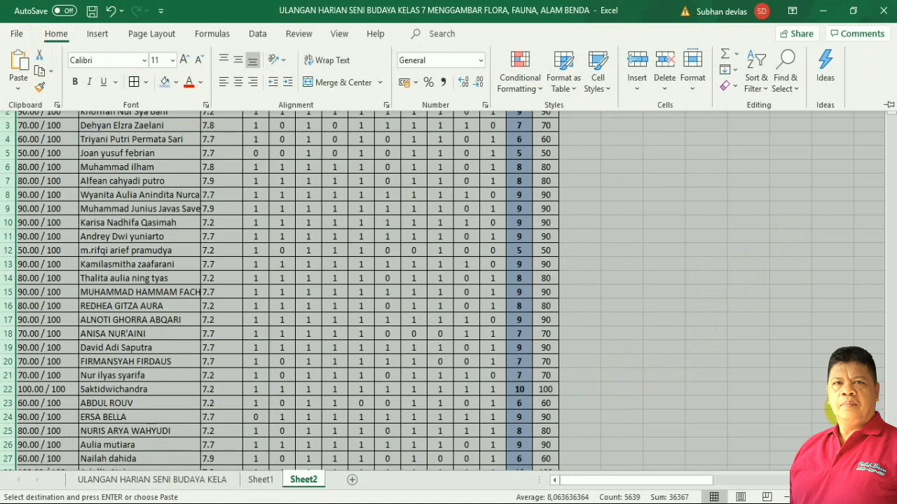
{"action": "left_click", "coordinate": [735, 248]}
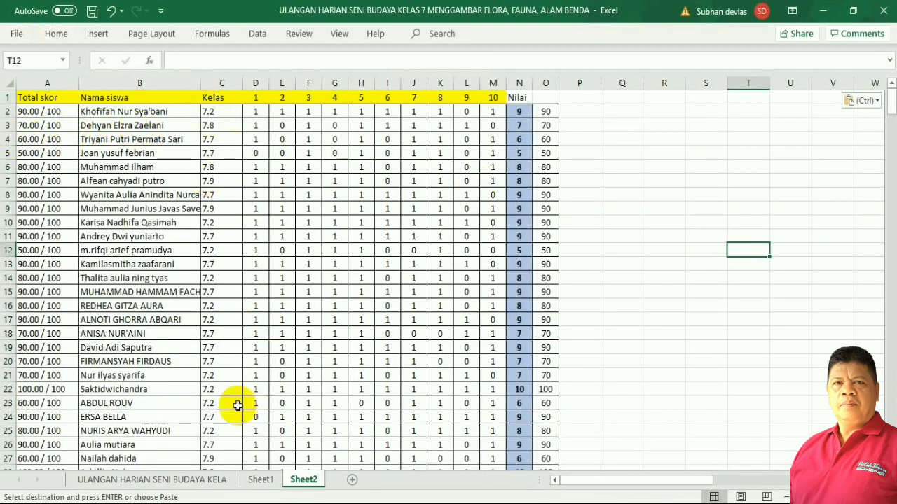
Select the Sheet2 student rows A2:O376 and bring up the Data ribbon.
{"action": "left_click", "coordinate": [28, 111]}
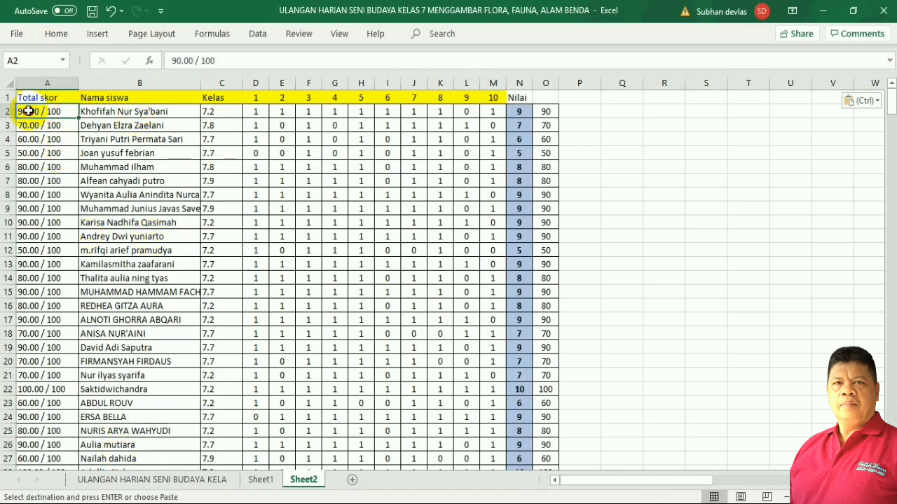
{"action": "left_click_drag", "start_coordinate": [39, 110], "coordinate": [547, 181]}
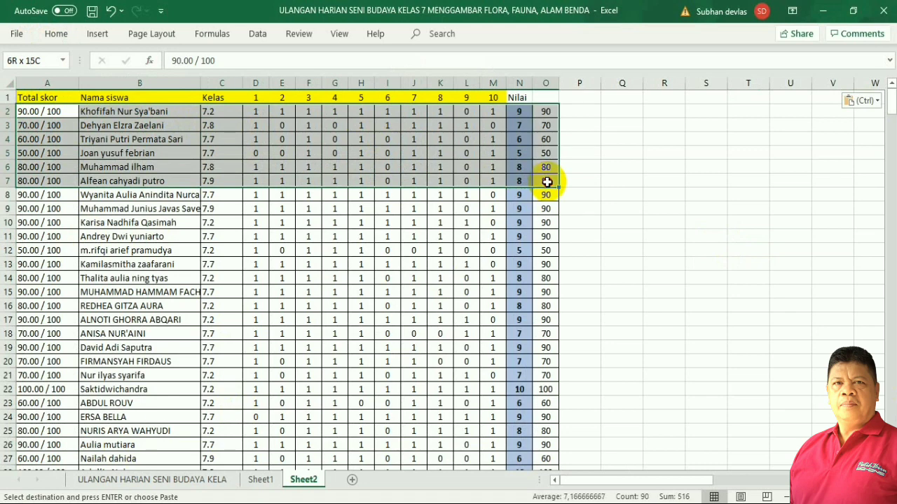
{"action": "left_click", "coordinate": [31, 112]}
{"action": "left_click_drag", "start_coordinate": [293, 137], "coordinate": [544, 434]}
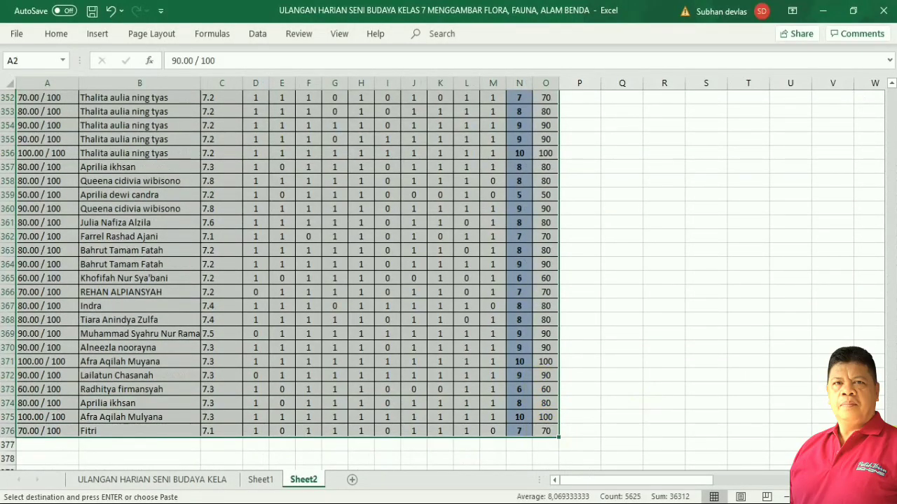
{"action": "scroll", "coordinate": [861, 241], "scroll_direction": "up", "scroll_amount": 20}
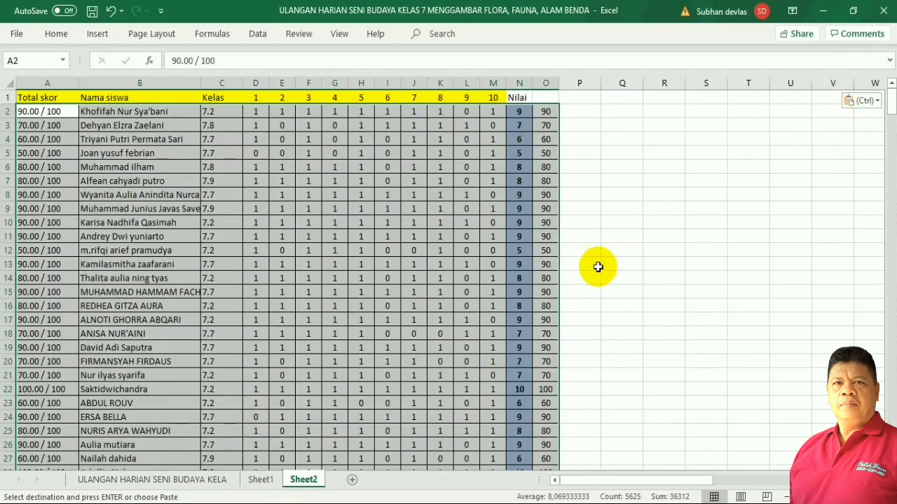
{"action": "left_click", "coordinate": [259, 37]}
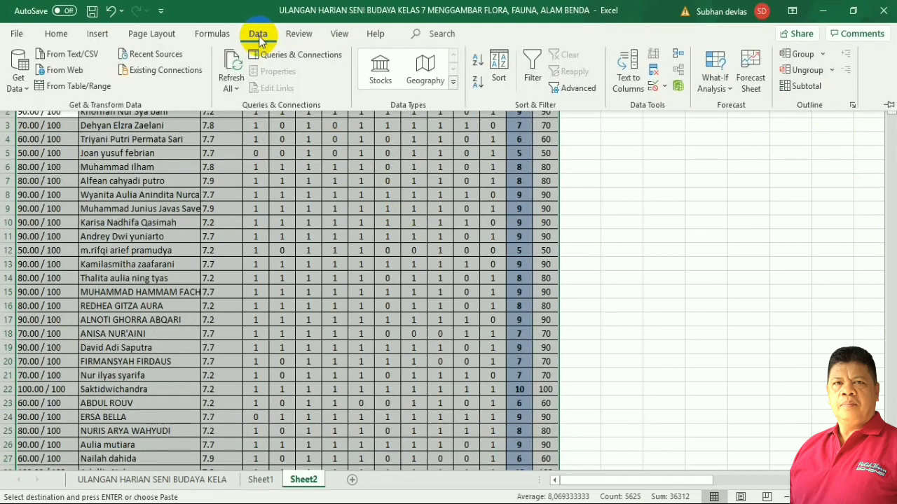
Sort rows A2:O376 by Kelas, then by Nama siswa, both A to Z.
{"action": "left_click", "coordinate": [499, 66]}
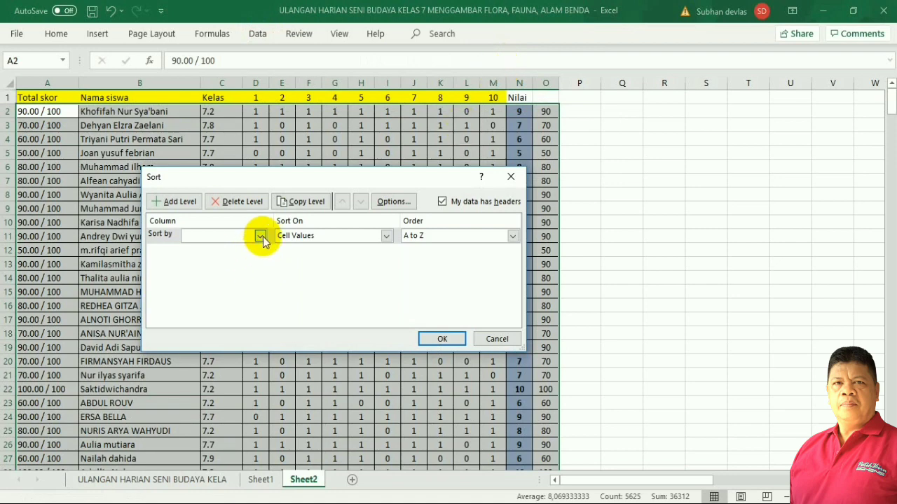
{"action": "left_click", "coordinate": [260, 236]}
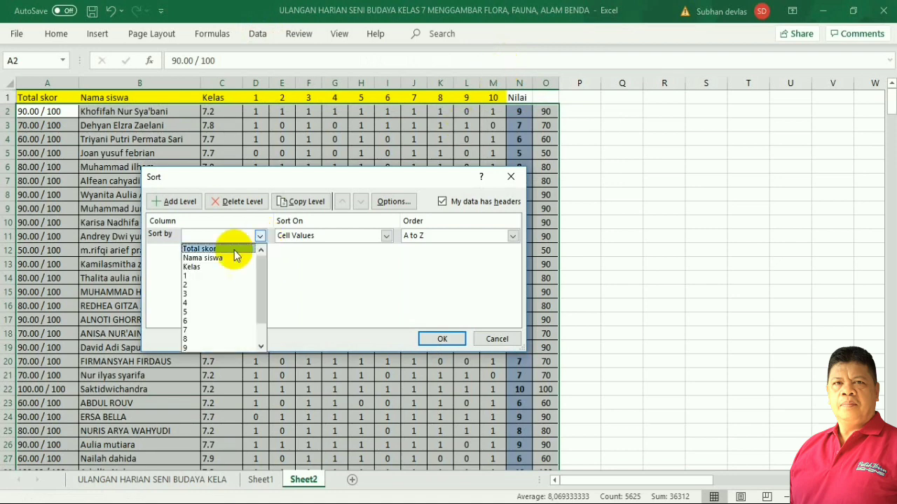
{"action": "left_click", "coordinate": [199, 267]}
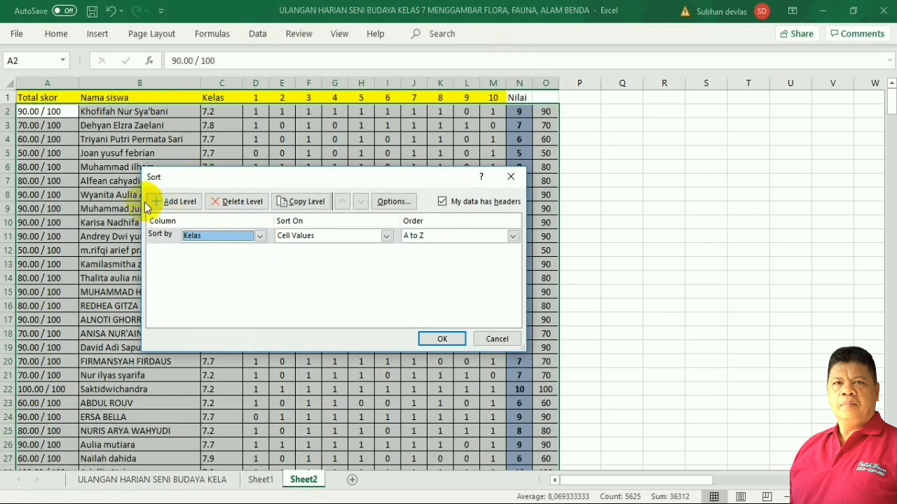
{"action": "left_click", "coordinate": [174, 203]}
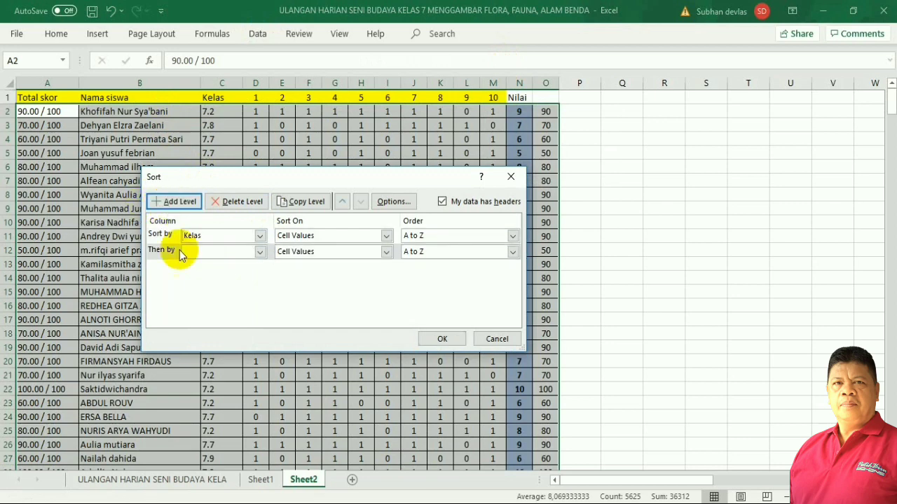
{"action": "left_click", "coordinate": [260, 252]}
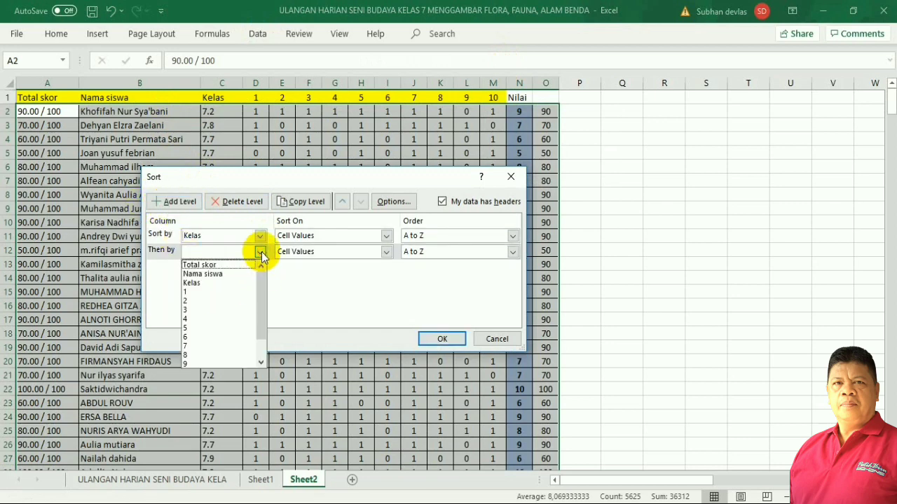
{"action": "left_click", "coordinate": [211, 274]}
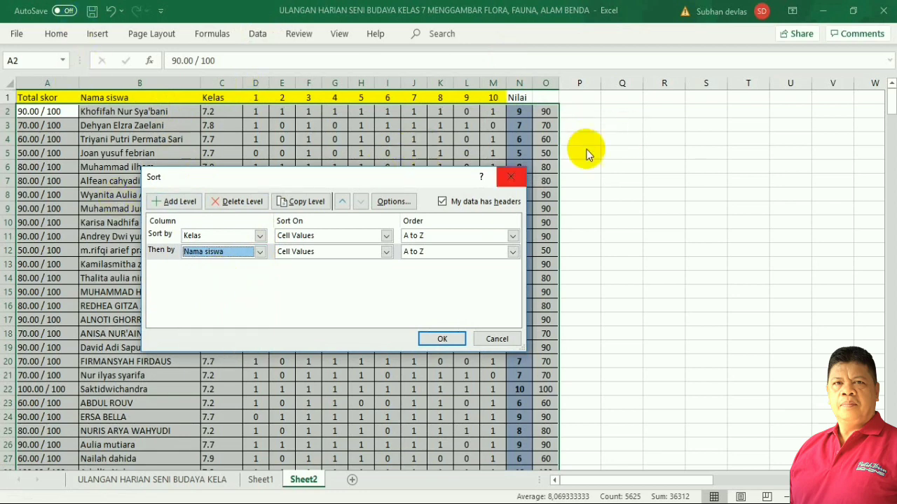
{"action": "left_click", "coordinate": [440, 339]}
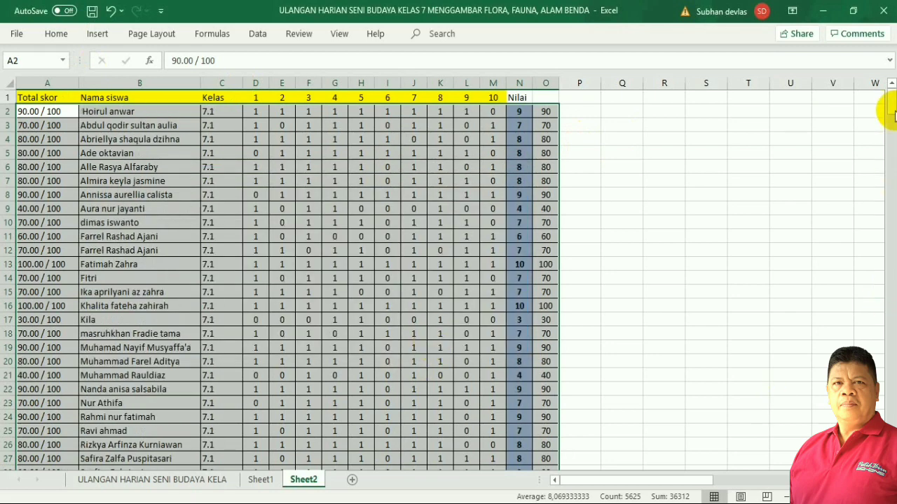
{"action": "left_click", "coordinate": [414, 320]}
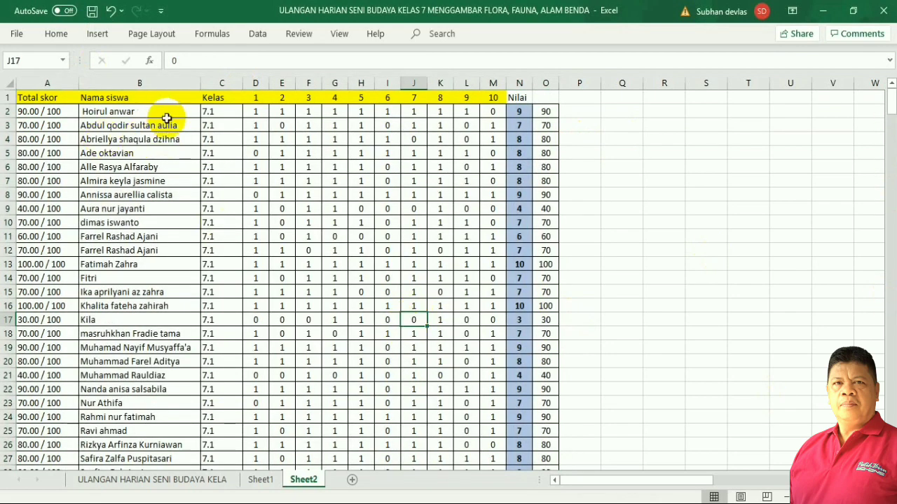
Remove the leading space from the first student name in cell B2.
{"action": "left_click", "coordinate": [105, 114]}
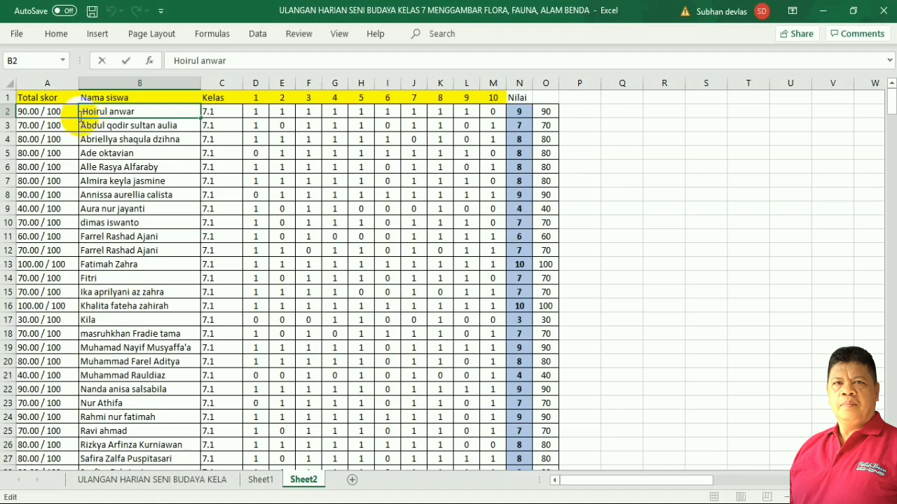
{"action": "left_click_drag", "start_coordinate": [82, 112], "coordinate": [130, 120]}
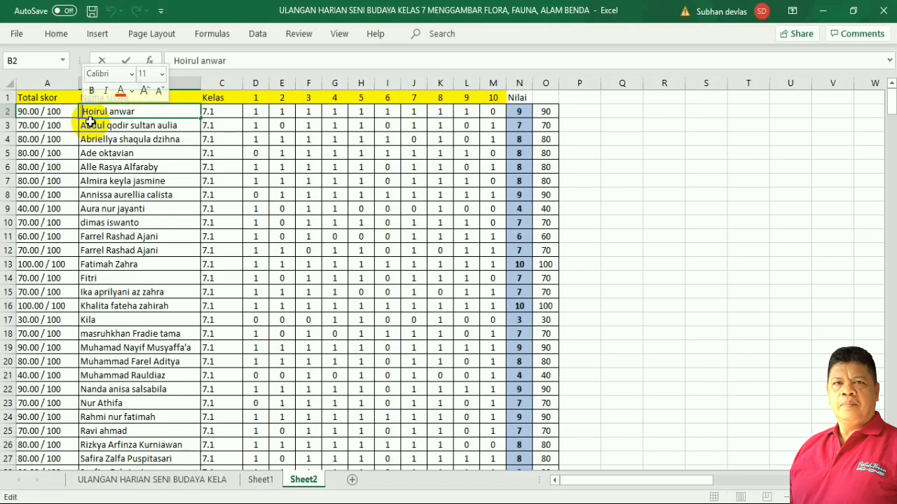
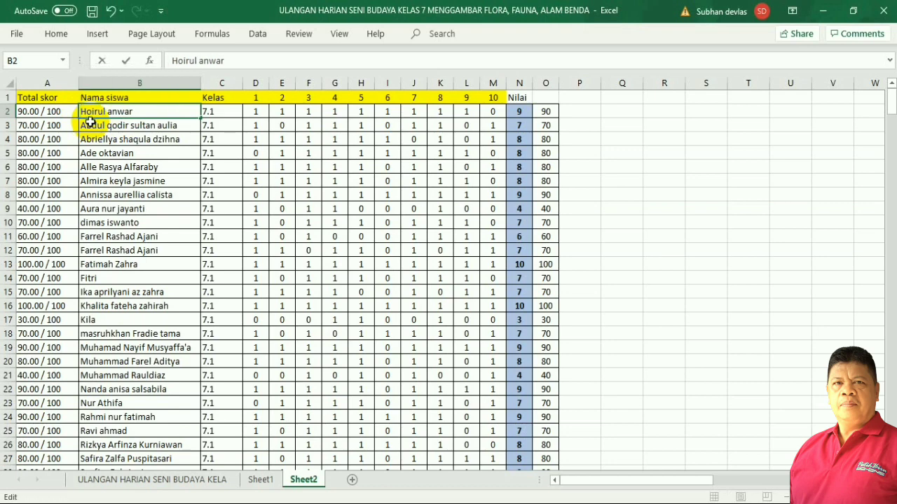
{"action": "left_click", "coordinate": [240, 185]}
Select the data table again from A2 down to O376.
{"action": "left_click_drag", "start_coordinate": [44, 113], "coordinate": [256, 166]}
{"action": "left_click_drag", "start_coordinate": [417, 214], "coordinate": [538, 256]}
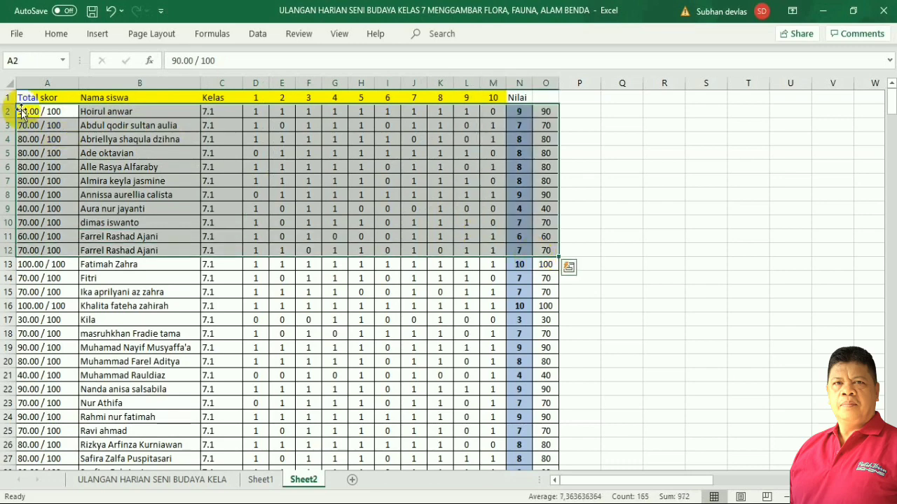
{"action": "left_click", "coordinate": [96, 106]}
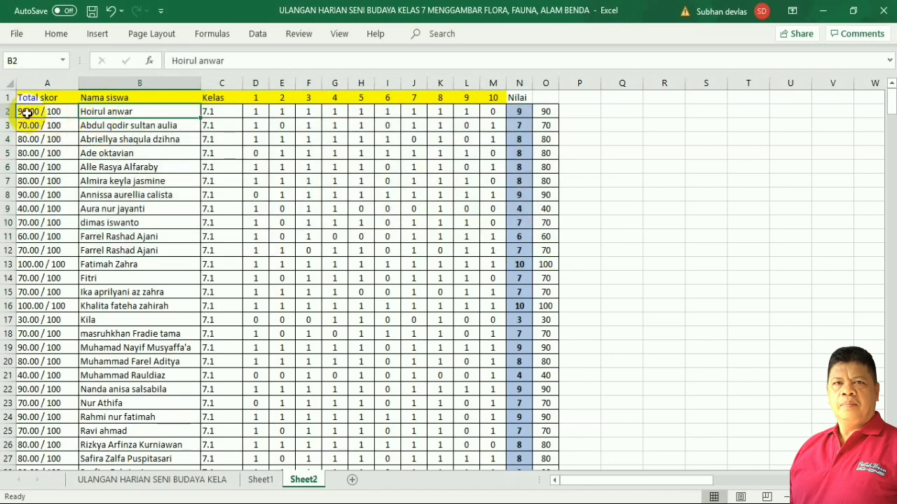
{"action": "left_click_drag", "start_coordinate": [28, 111], "coordinate": [551, 433]}
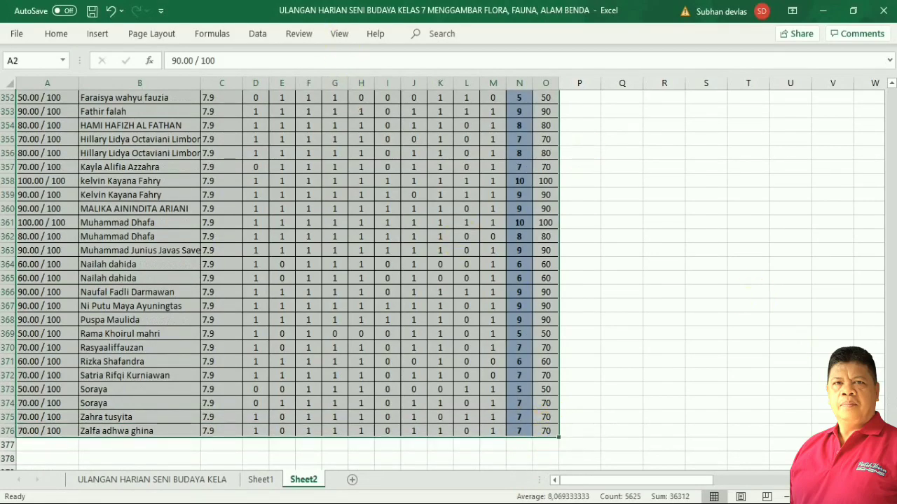
Re-apply the sort by Kelas then Nama siswa, A to Z.
{"action": "left_click", "coordinate": [256, 33]}
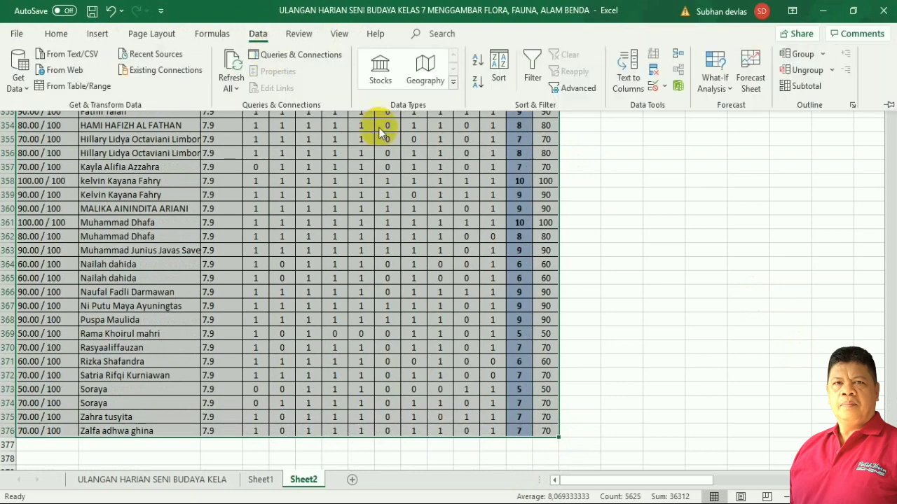
{"action": "left_click", "coordinate": [499, 64]}
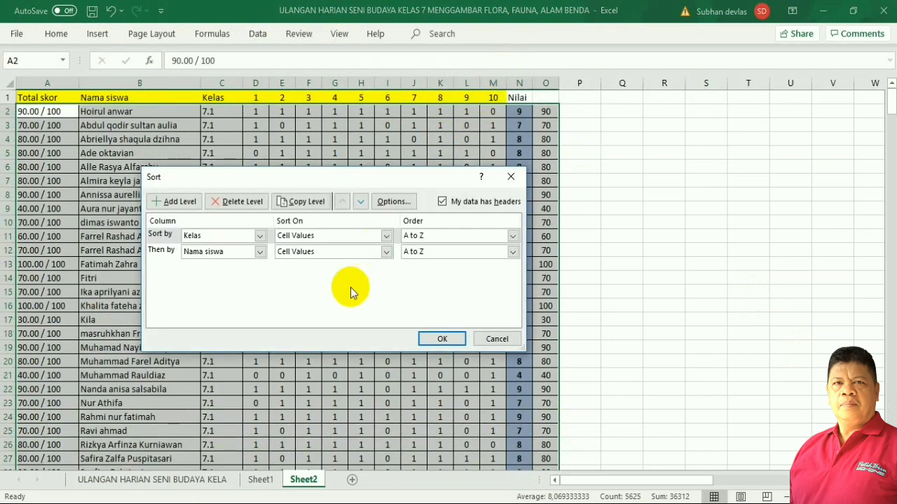
{"action": "left_click", "coordinate": [441, 342]}
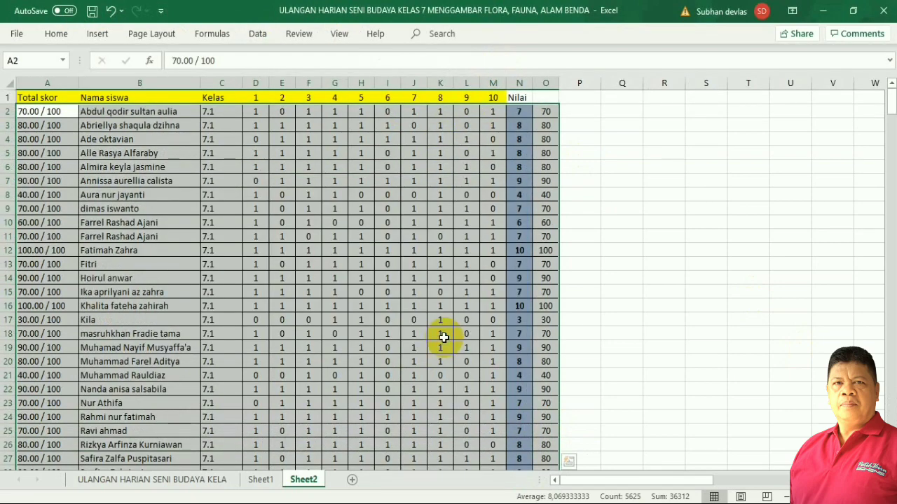
{"action": "left_click", "coordinate": [799, 222]}
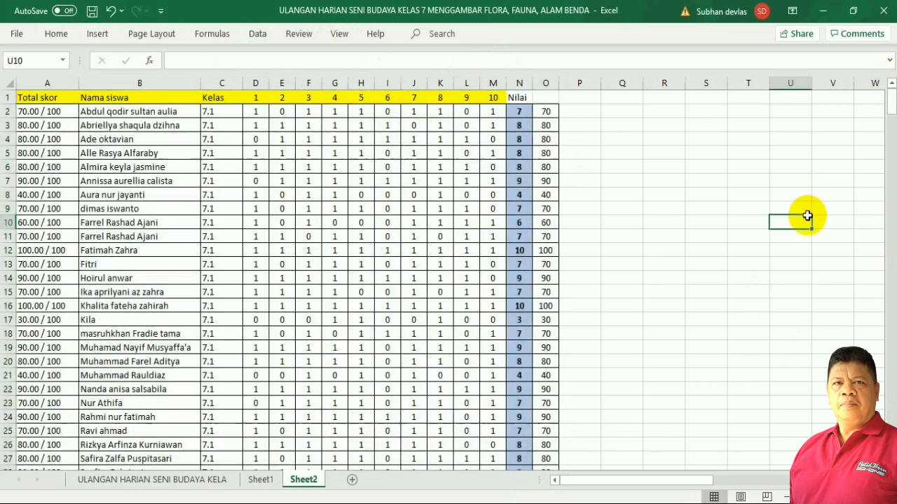
Check that the corrected name now sits at B14 and review the class order.
{"action": "left_click_drag", "start_coordinate": [894, 106], "coordinate": [891, 104]}
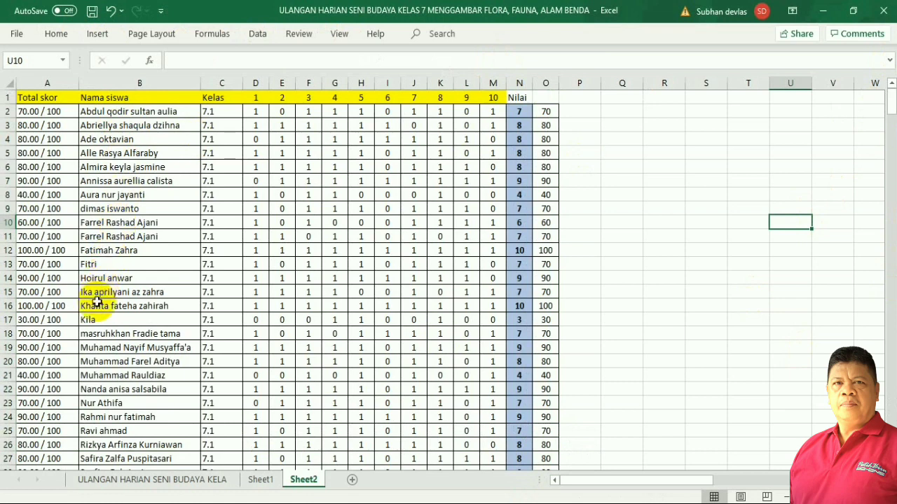
{"action": "left_click", "coordinate": [90, 277]}
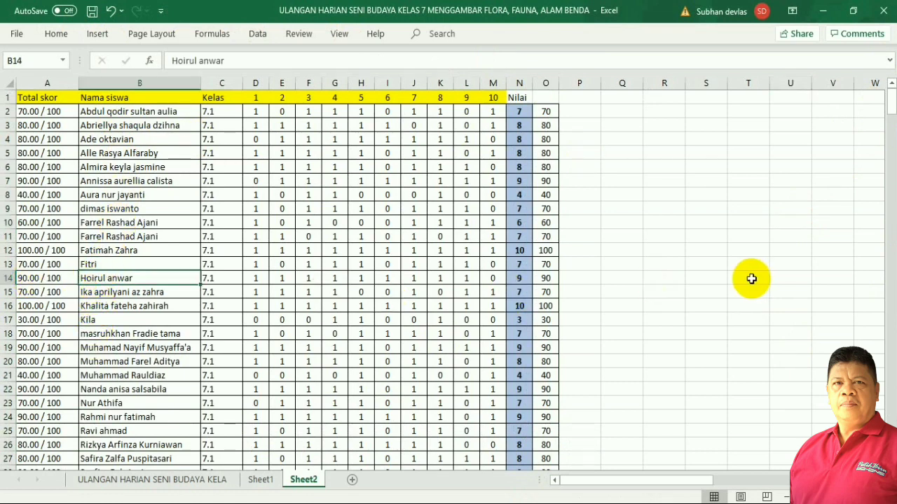
{"action": "scroll", "coordinate": [725, 246], "scroll_direction": "down", "scroll_amount": 16}
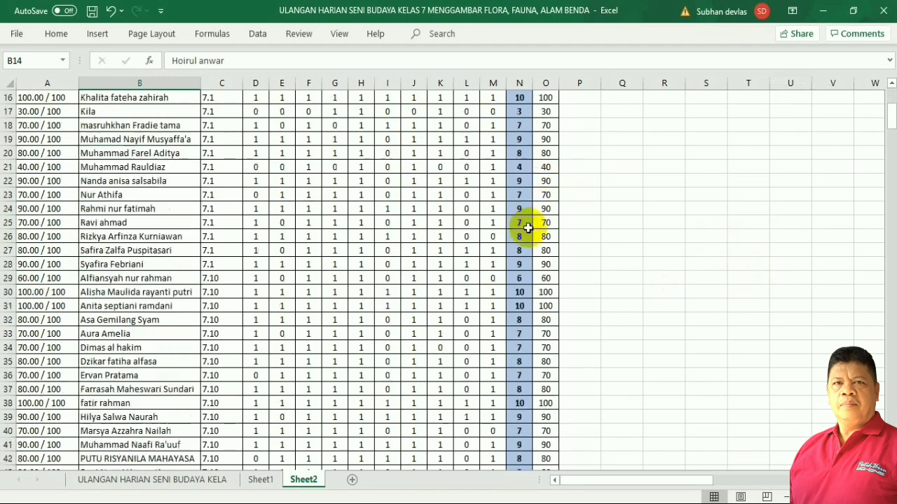
{"action": "scroll", "coordinate": [347, 294], "scroll_direction": "down", "scroll_amount": 13}
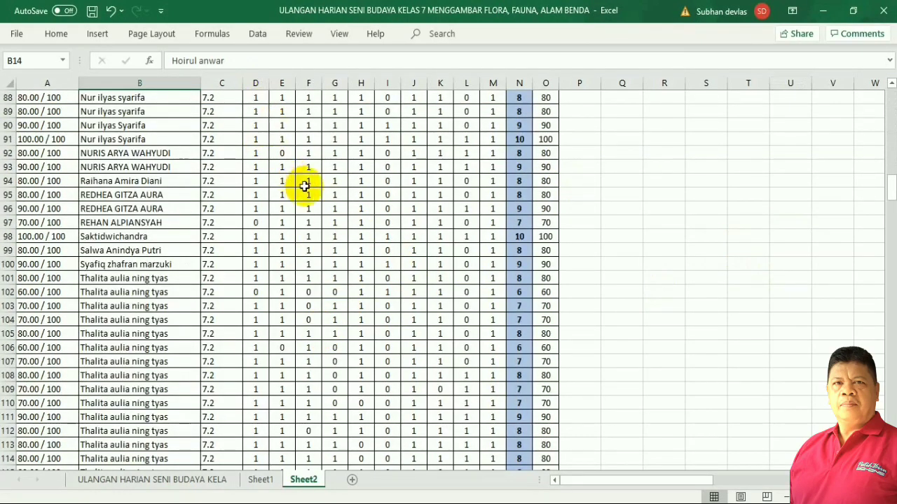
{"action": "scroll", "coordinate": [300, 182], "scroll_direction": "up", "scroll_amount": 14}
{"action": "scroll", "coordinate": [299, 178], "scroll_direction": "up", "scroll_amount": 14}
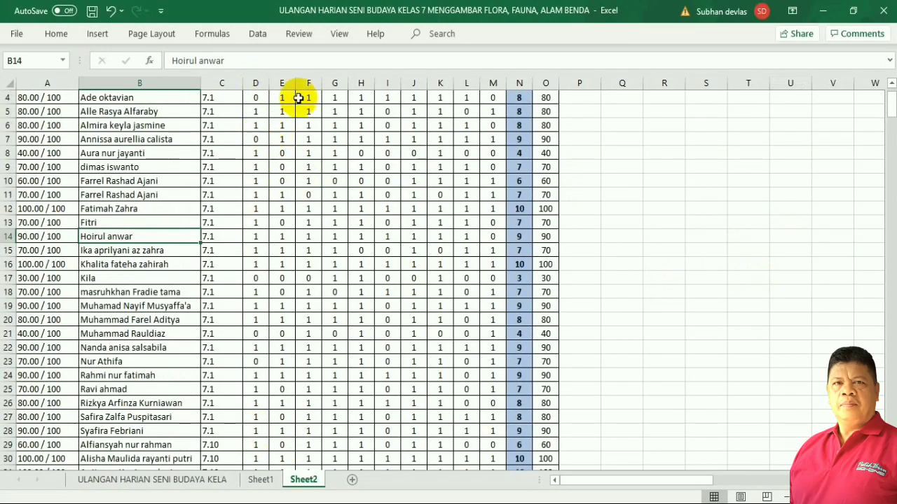
{"action": "scroll", "coordinate": [375, 432], "scroll_direction": "up", "scroll_amount": 1}
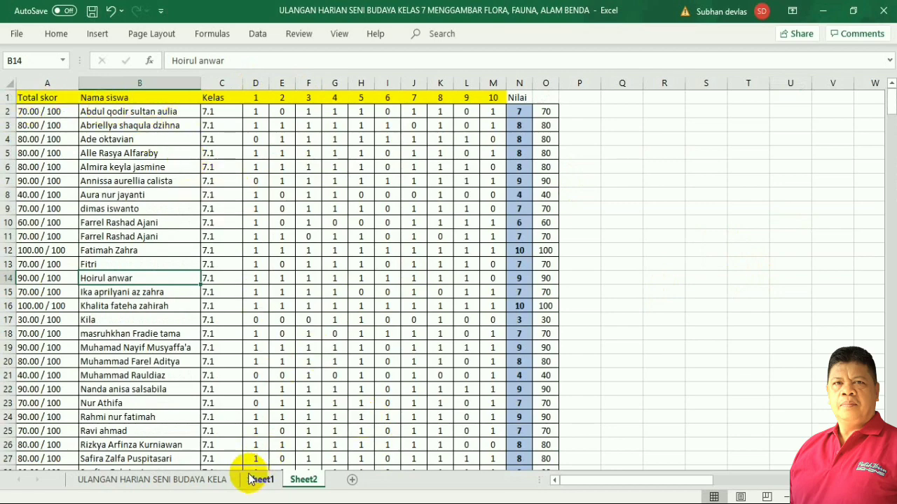
{"action": "scroll", "coordinate": [335, 392], "scroll_direction": "down", "scroll_amount": 3}
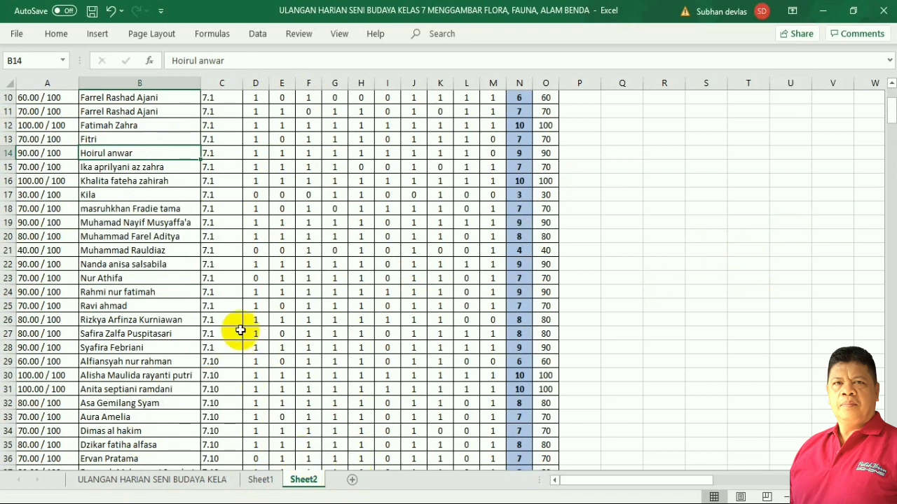
{"action": "scroll", "coordinate": [245, 328], "scroll_direction": "up", "scroll_amount": 3}
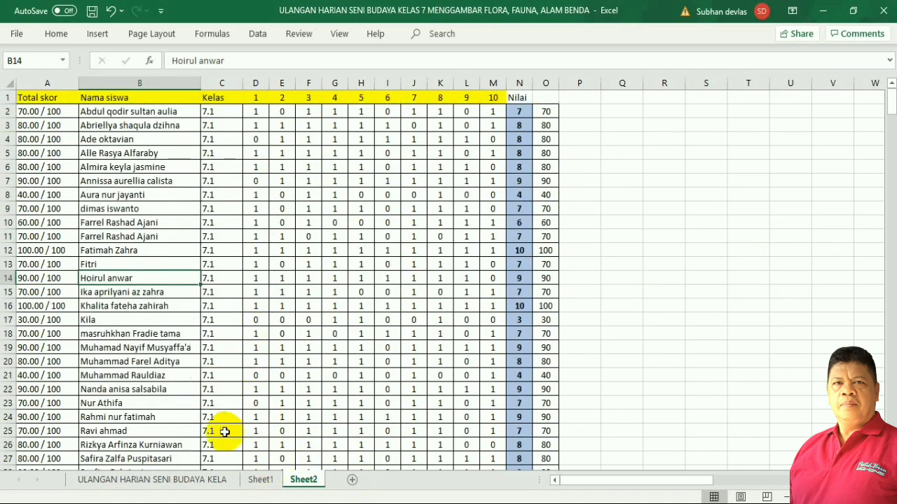